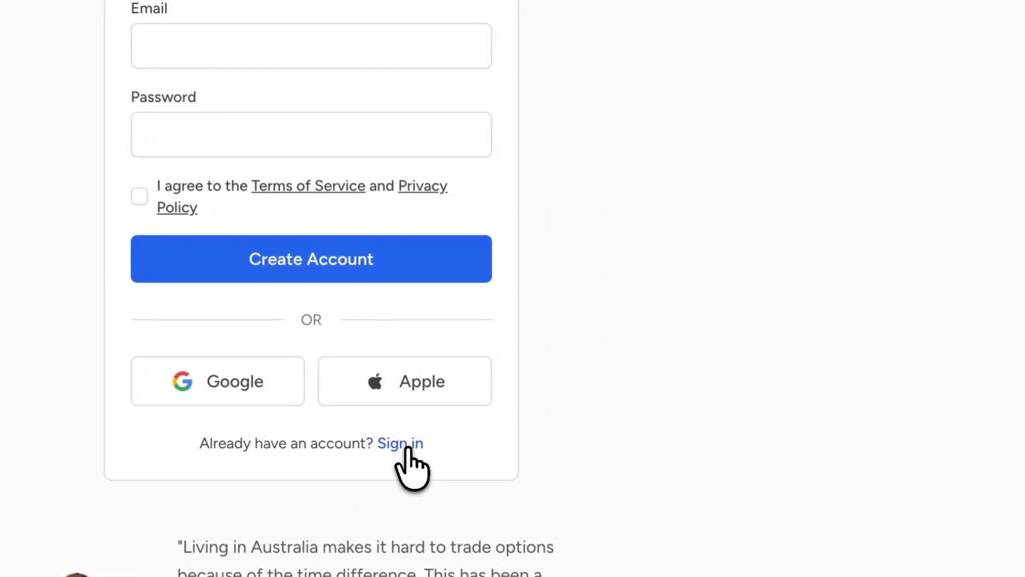
# - Sign in to the existing account by filling in the saved account e-mail and password
pyautogui.click(407, 448)
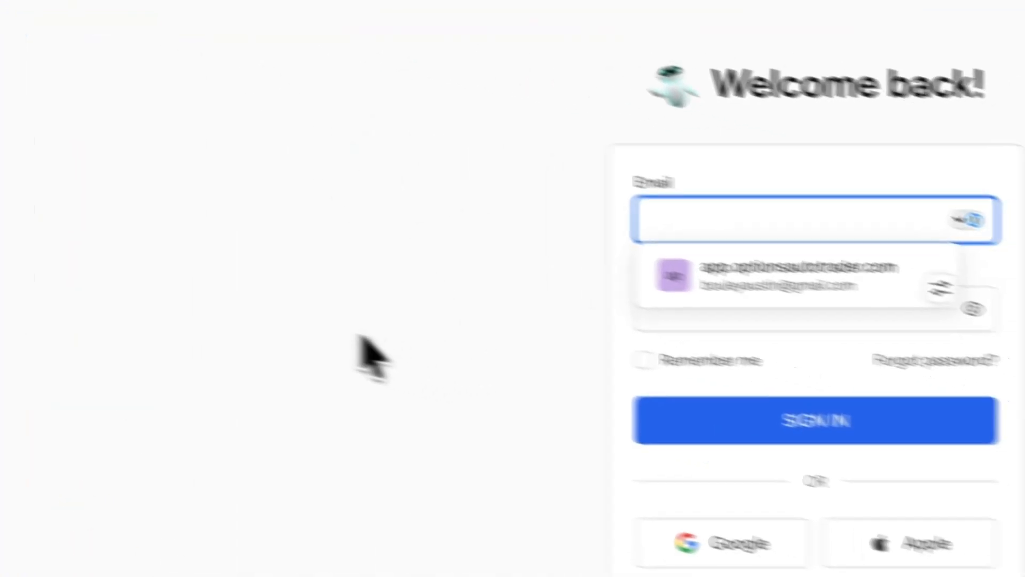
pyautogui.click(358, 336)
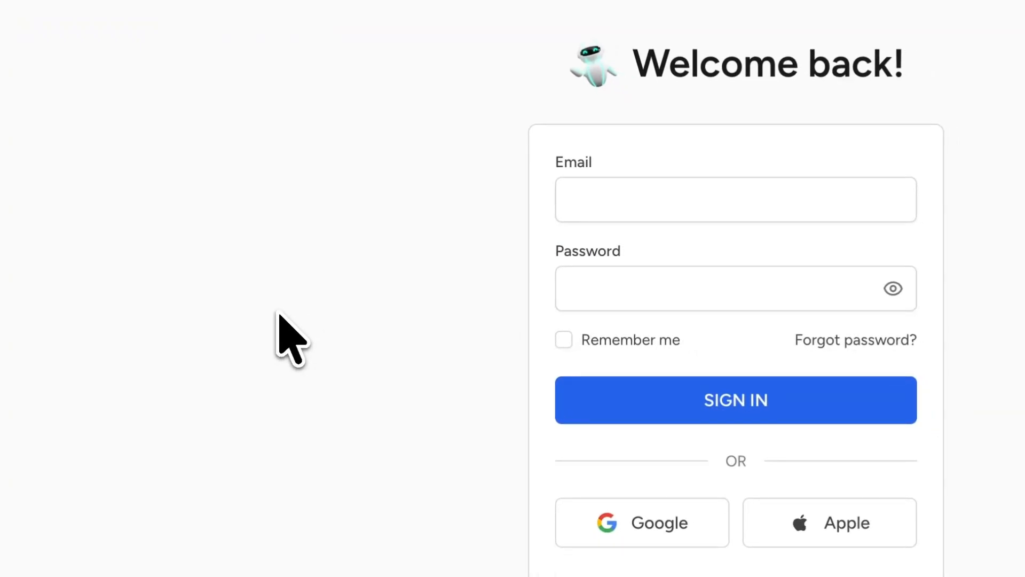
pyautogui.click(600, 207)
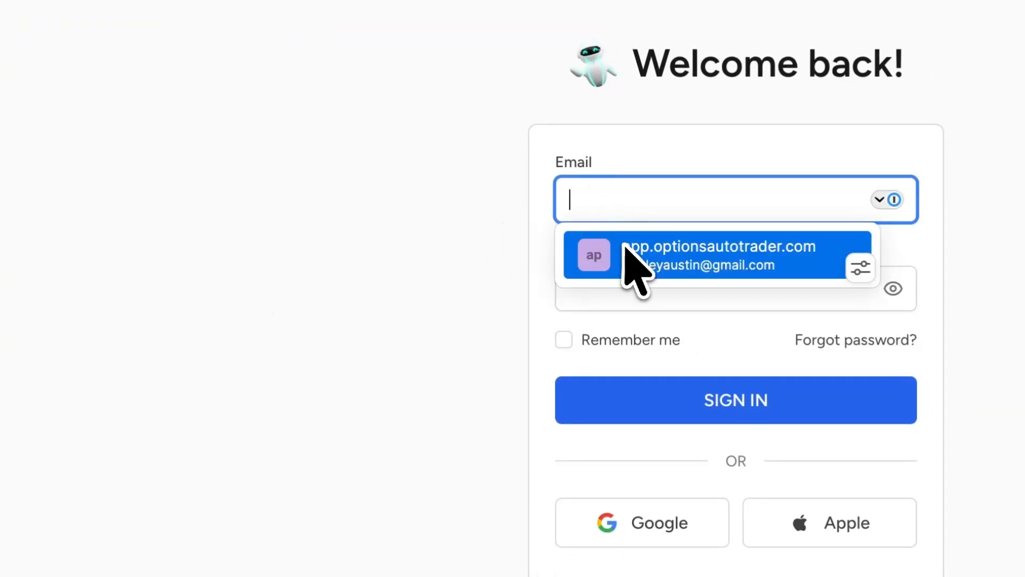
pyautogui.click(634, 251)
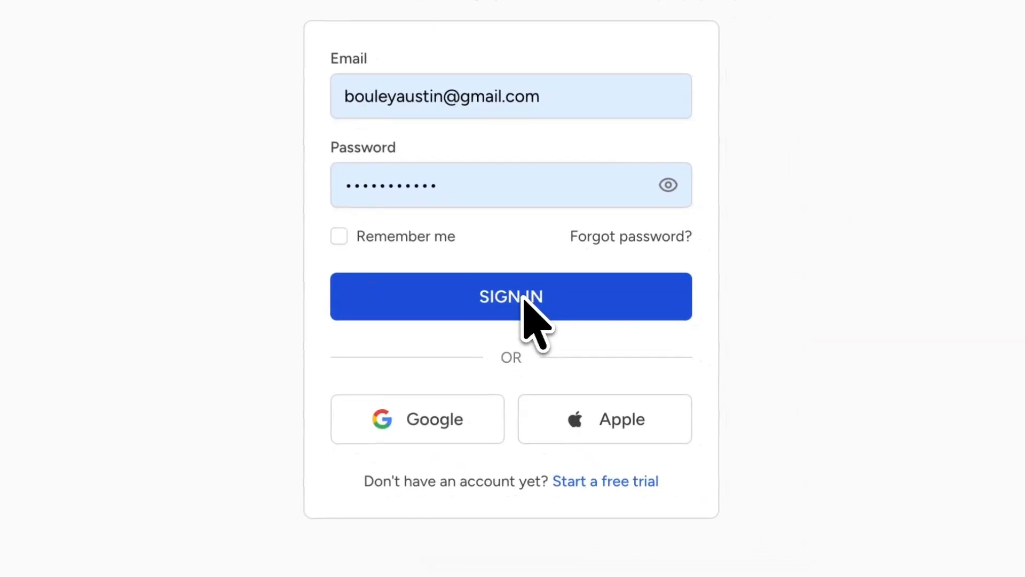
pyautogui.click(744, 398)
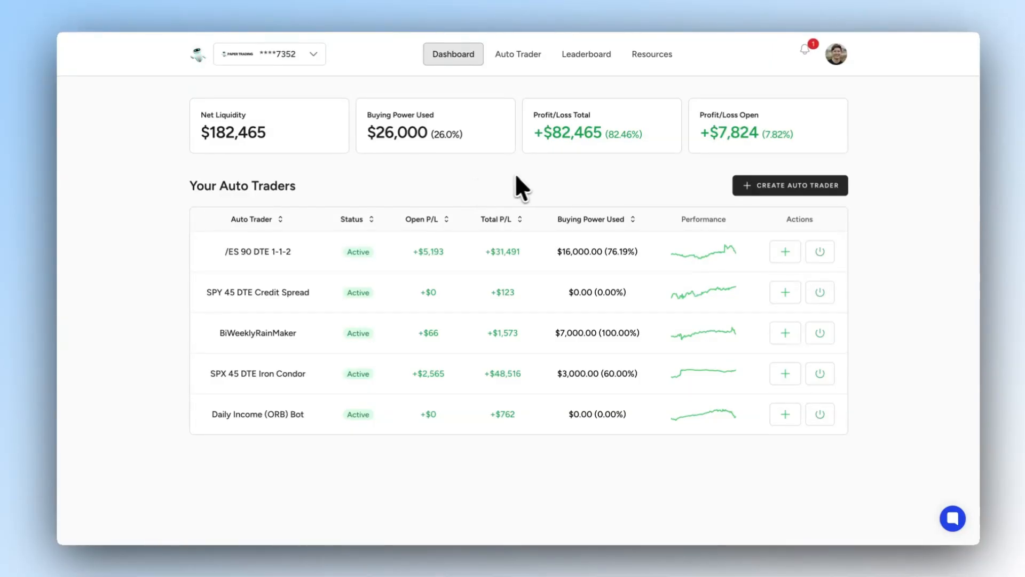
# - Open the broker connection page from the account options and start creating a tastytrade connection
pyautogui.click(840, 63)
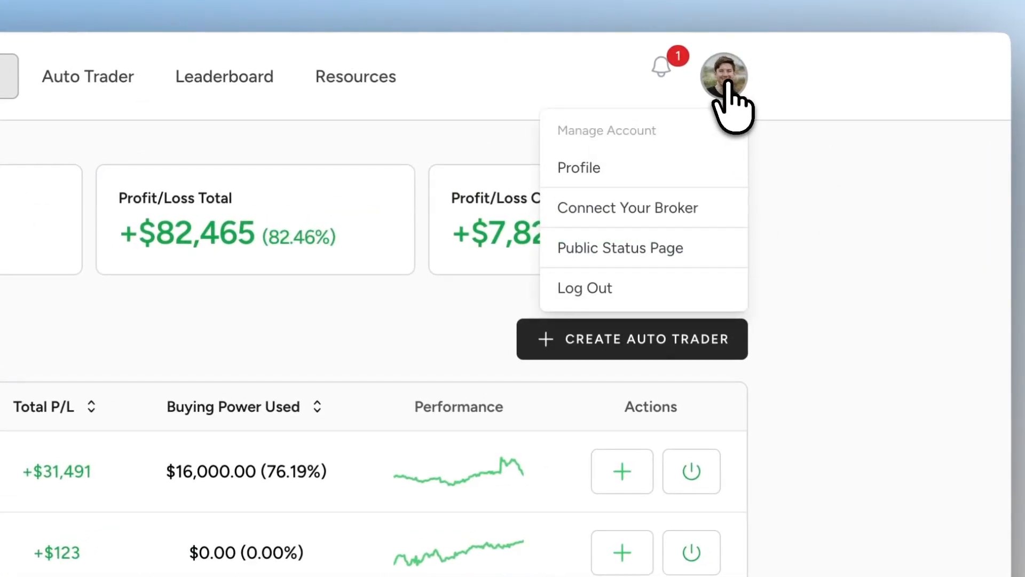
pyautogui.click(614, 208)
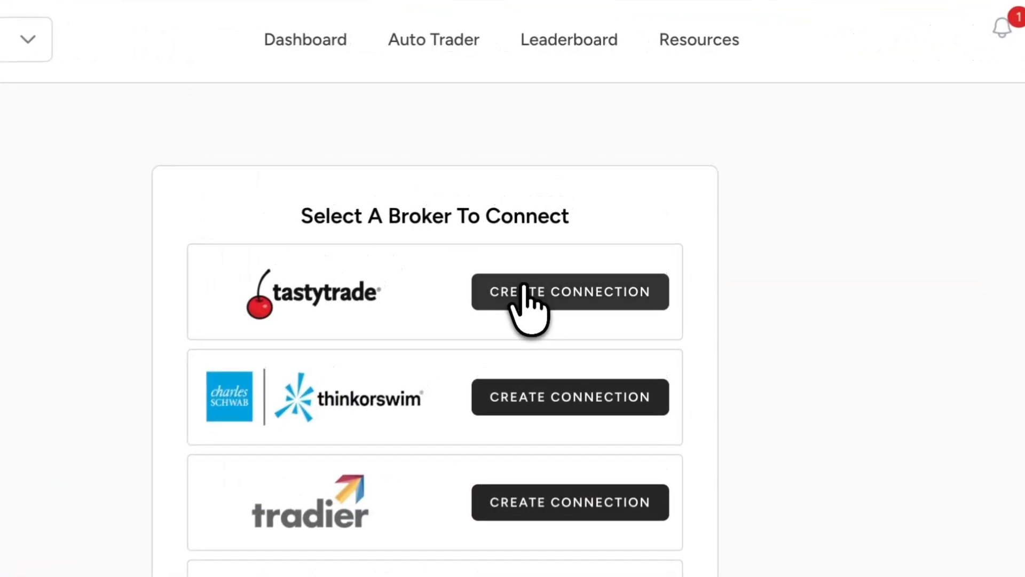
pyautogui.click(522, 291)
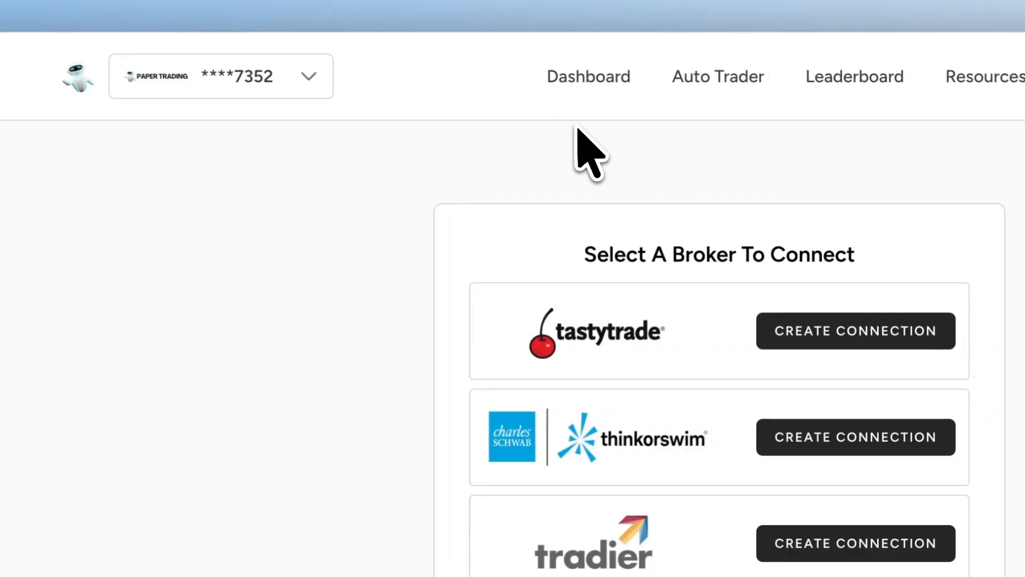
# - Return to the dashboard and examine the list of connected trading accounts without switching accounts
pyautogui.click(590, 91)
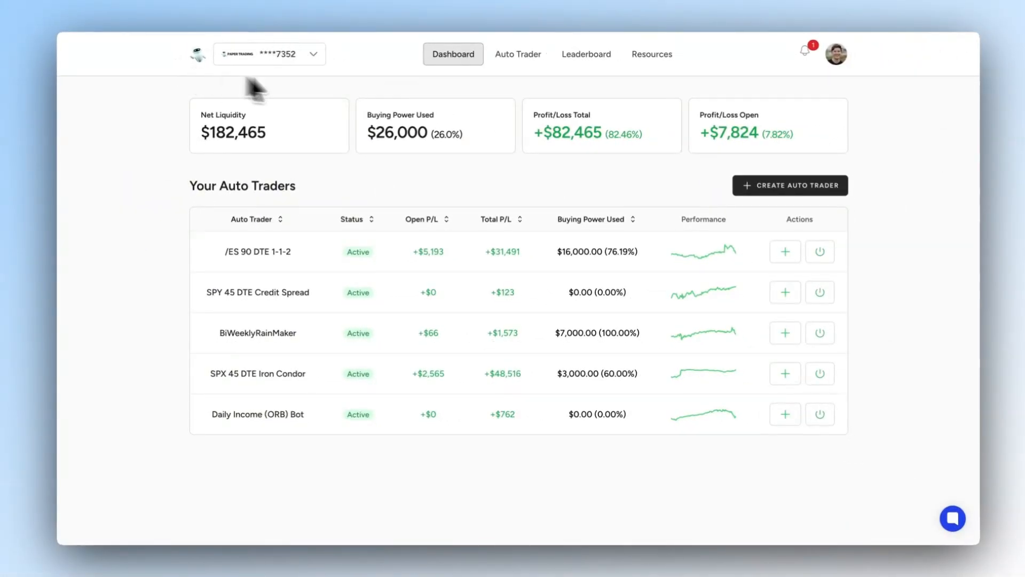
pyautogui.click(318, 52)
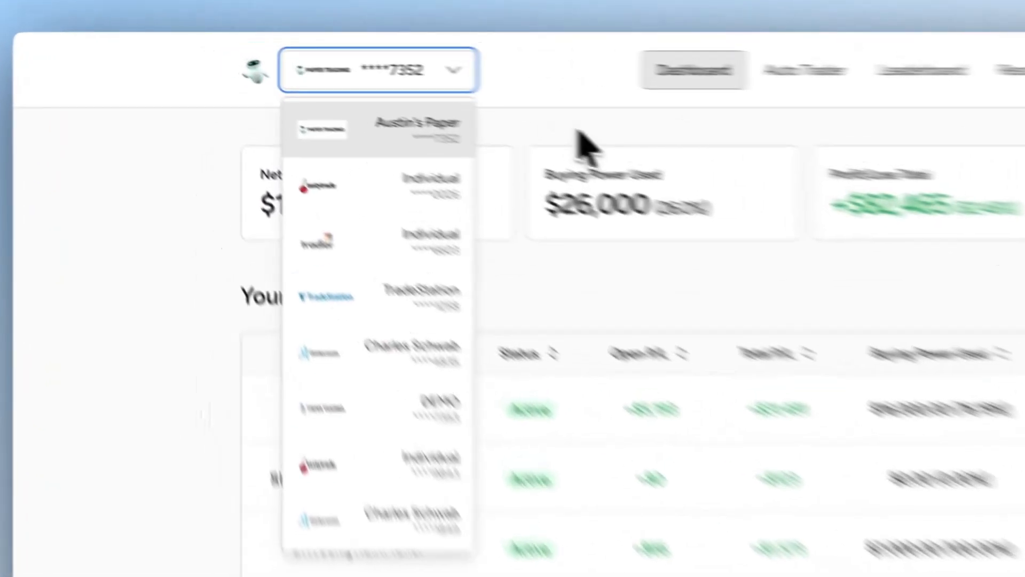
pyautogui.click(361, 81)
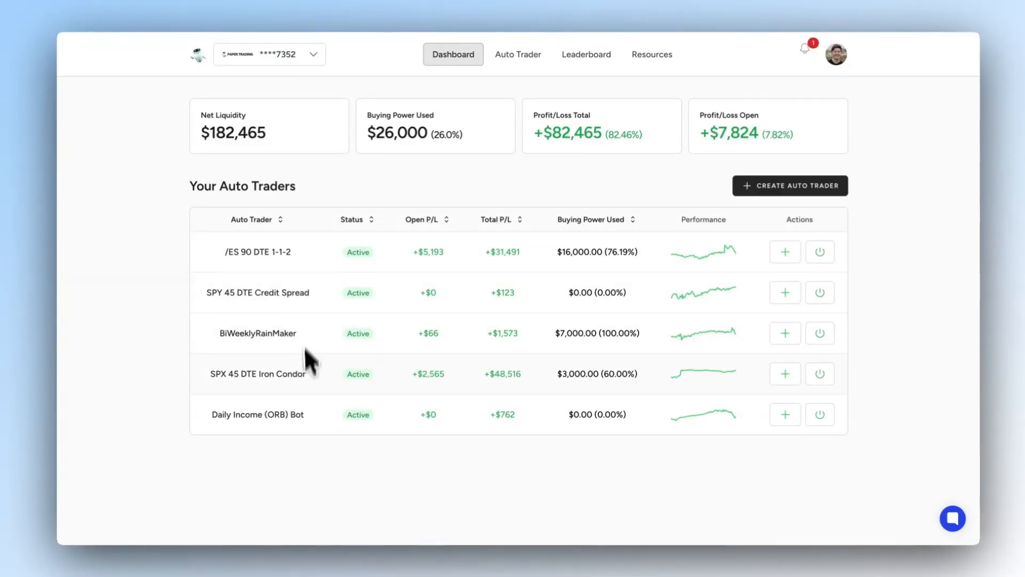
pyautogui.click(319, 59)
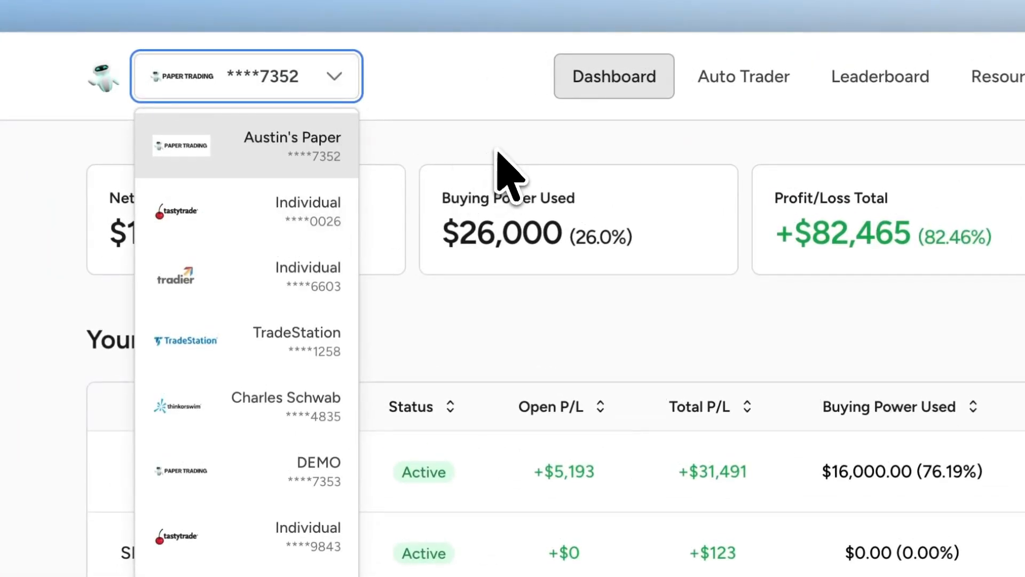
pyautogui.click(498, 152)
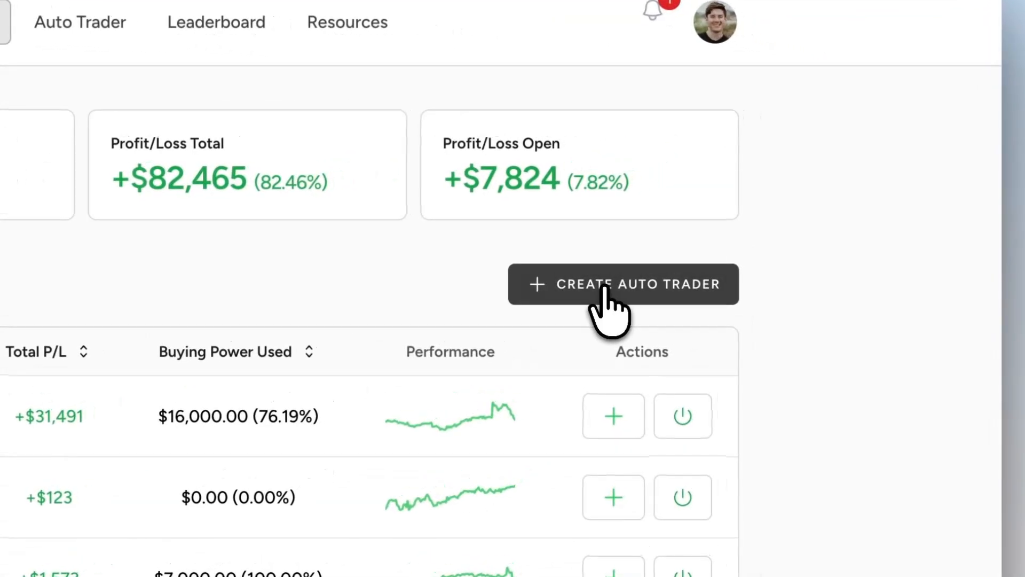
# - Start creating an auto trader and choose to pick one of the pre-built auto traders
pyautogui.click(783, 188)
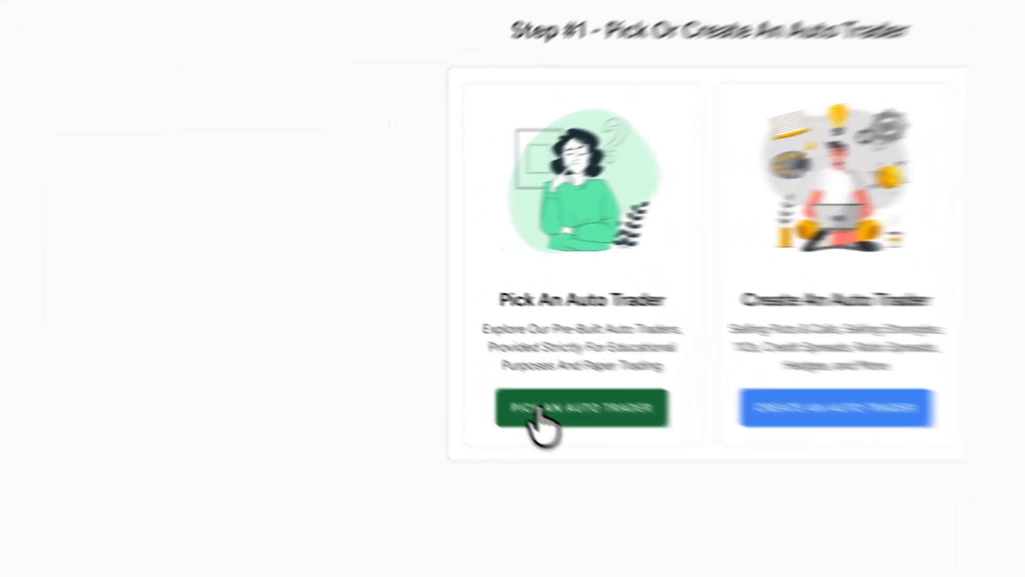
pyautogui.click(418, 341)
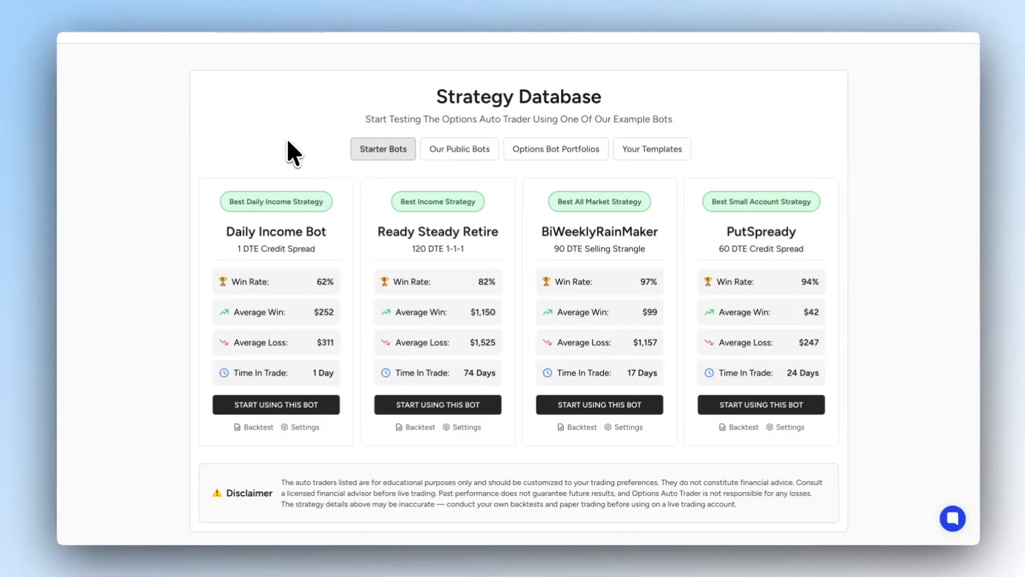
# - Examine the strategy labels and performance statistics of the starter bots in the Strategy Database
pyautogui.moveTo(234, 202); pyautogui.dragTo(316, 203)
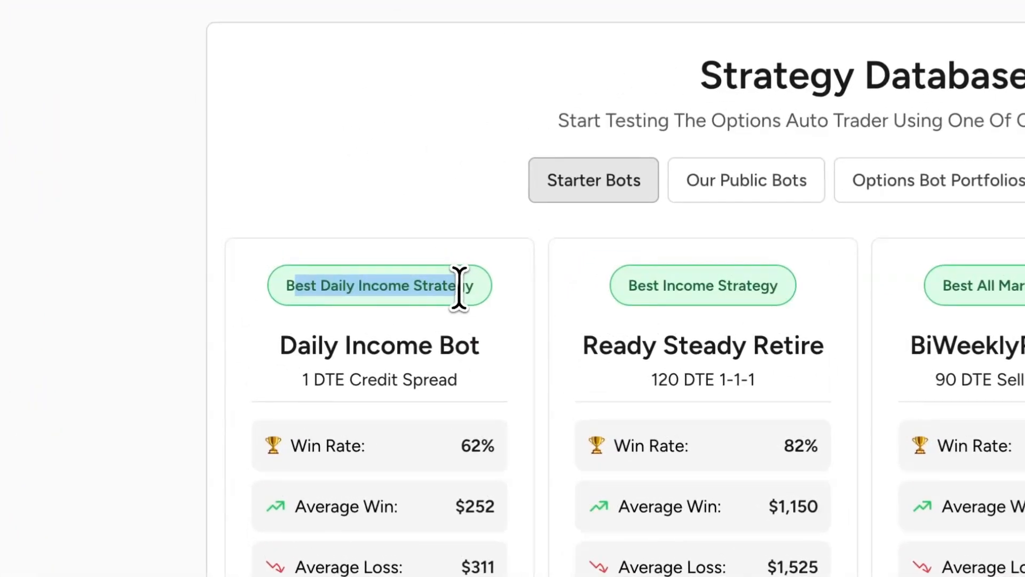
pyautogui.click(459, 288)
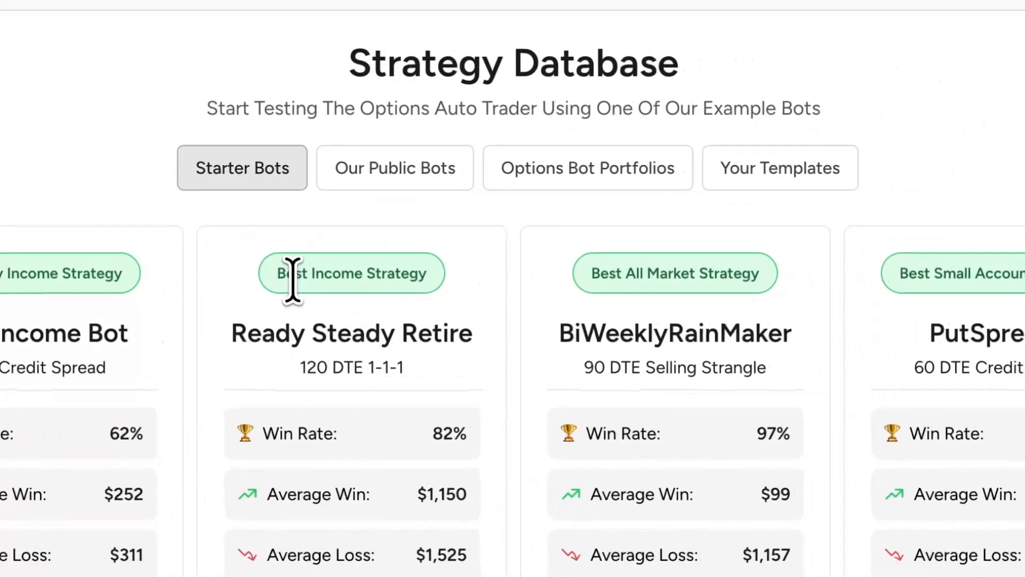
pyautogui.moveTo(293, 280); pyautogui.dragTo(387, 270)
pyautogui.click(380, 270)
pyautogui.moveTo(603, 275); pyautogui.dragTo(742, 274)
pyautogui.click(742, 278)
pyautogui.moveTo(563, 283); pyautogui.dragTo(703, 293)
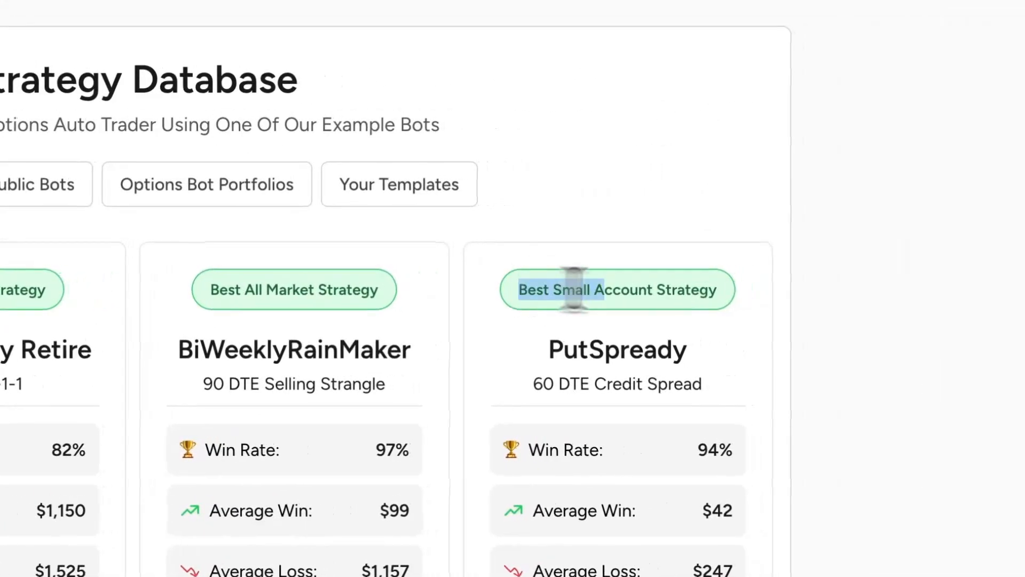
pyautogui.click(701, 293)
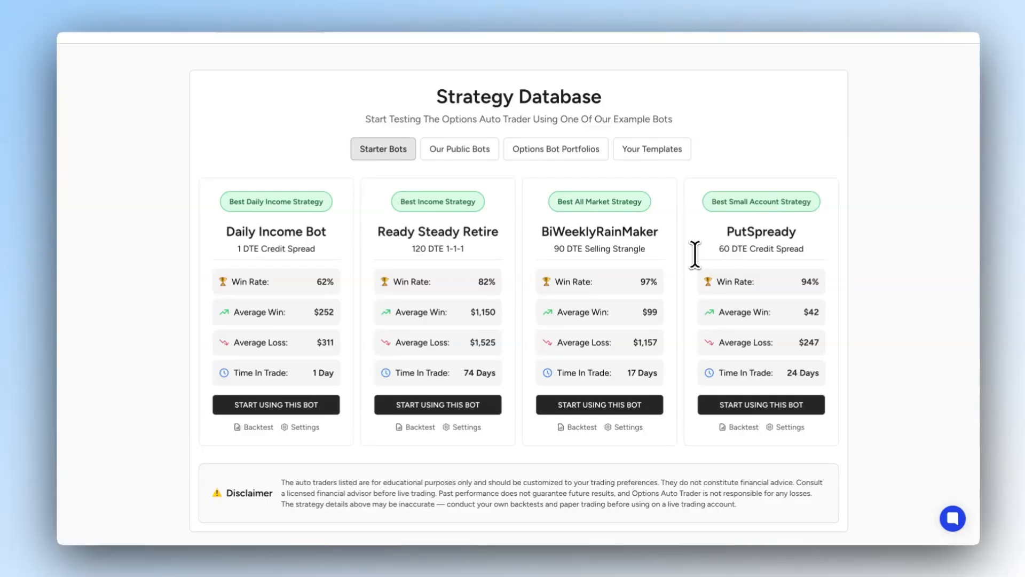
# - Check which trading account is selected for the new bot and keep the paper trading account
pyautogui.scroll(1, 695, 255)
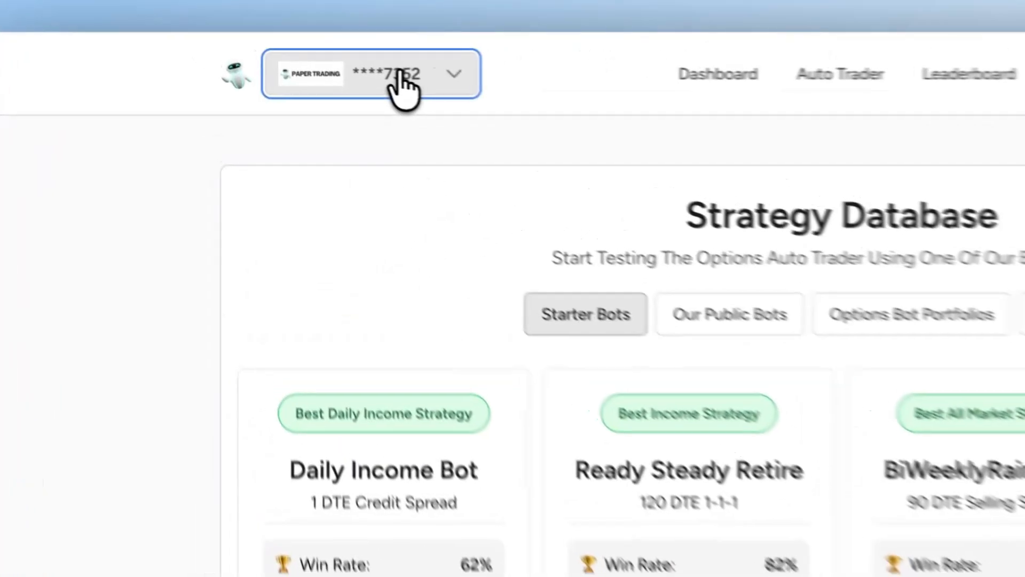
pyautogui.click(284, 55)
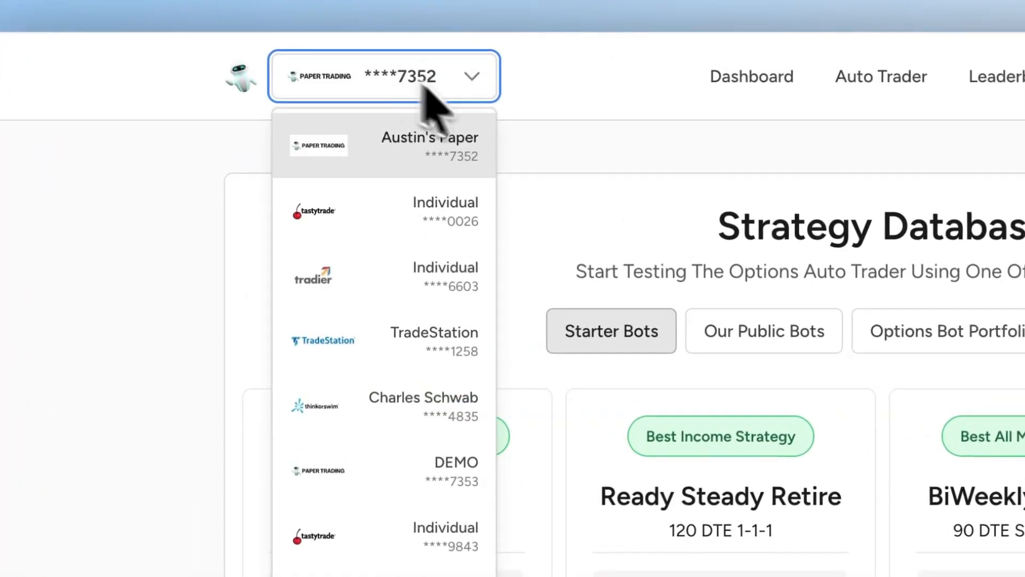
pyautogui.click(586, 151)
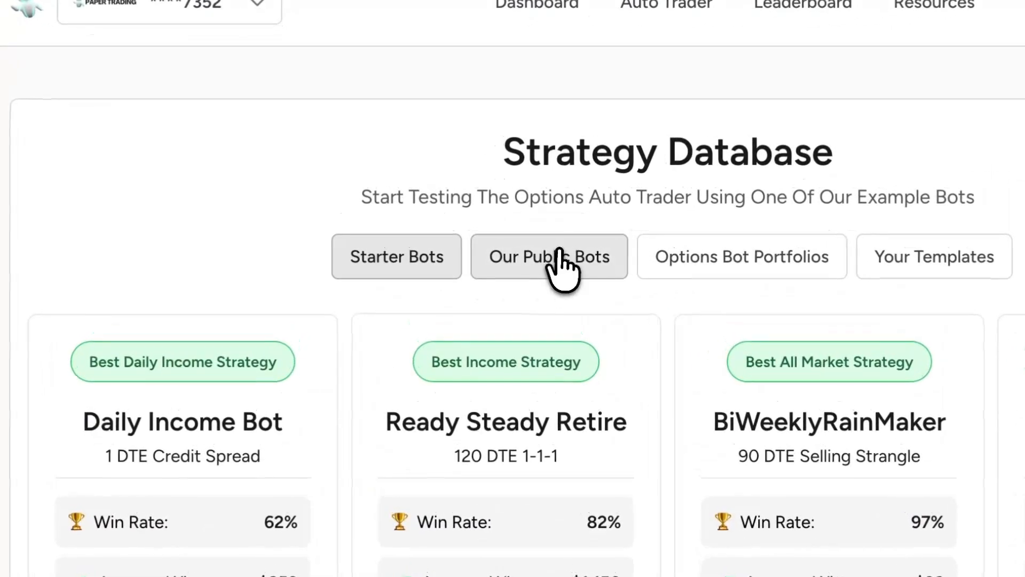
# - Browse the public bots in the Strategy Database
pyautogui.click(462, 180)
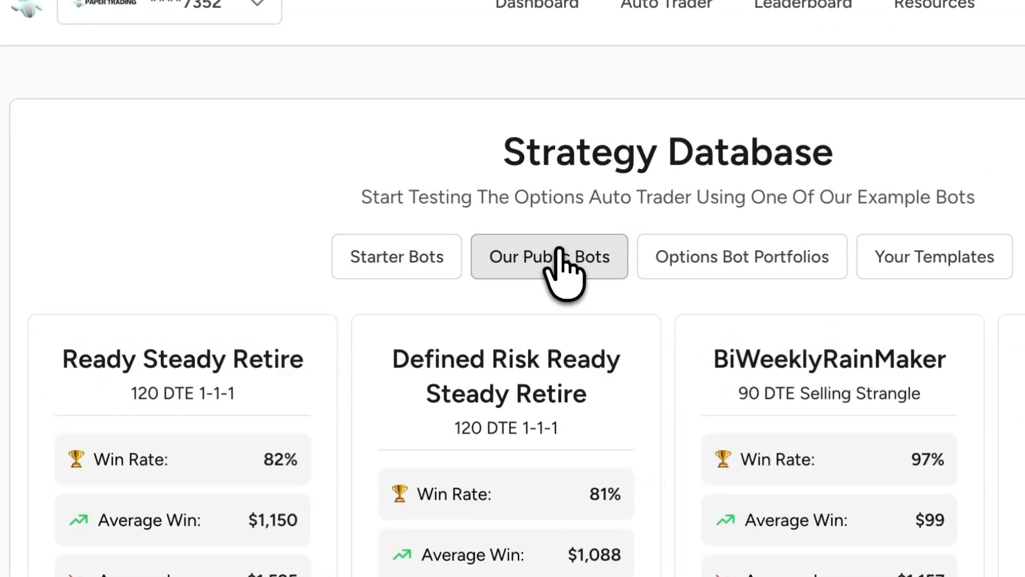
pyautogui.scroll(-10, 576, 342)
pyautogui.scroll(10, 576, 342)
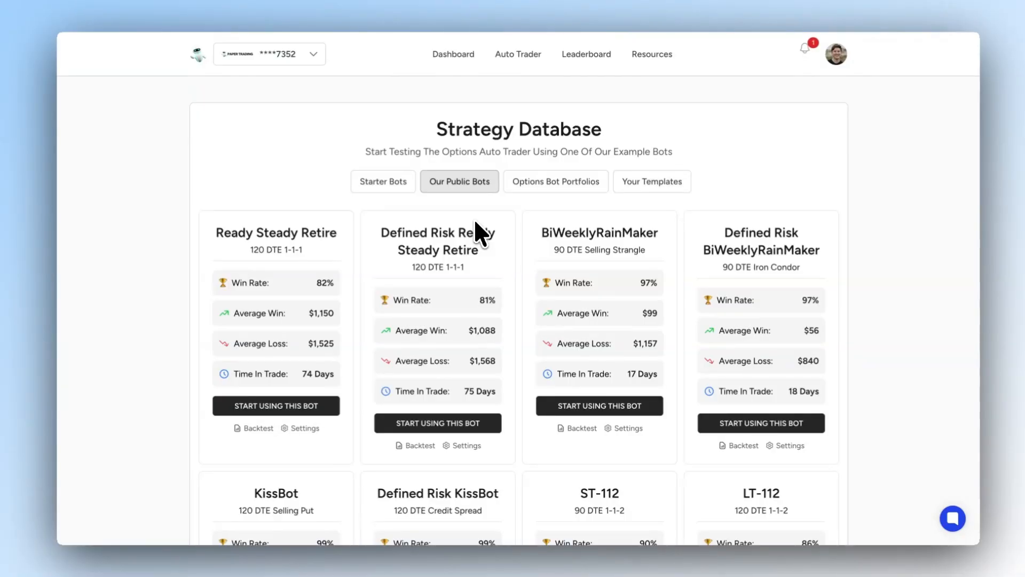
pyautogui.scroll(-1, 477, 223)
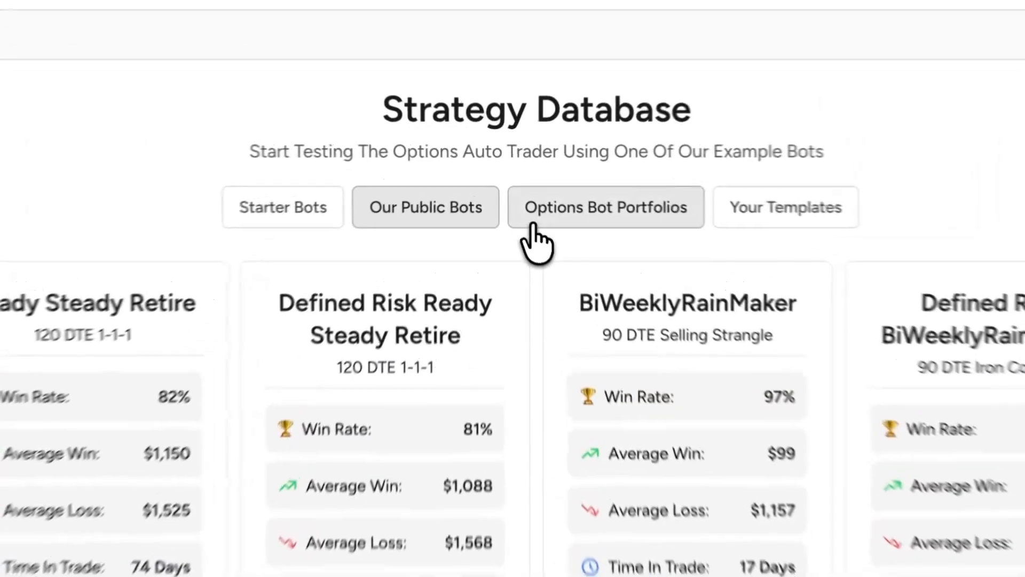
# - Look through the options bot portfolios and the account's own saved templates
pyautogui.click(517, 188)
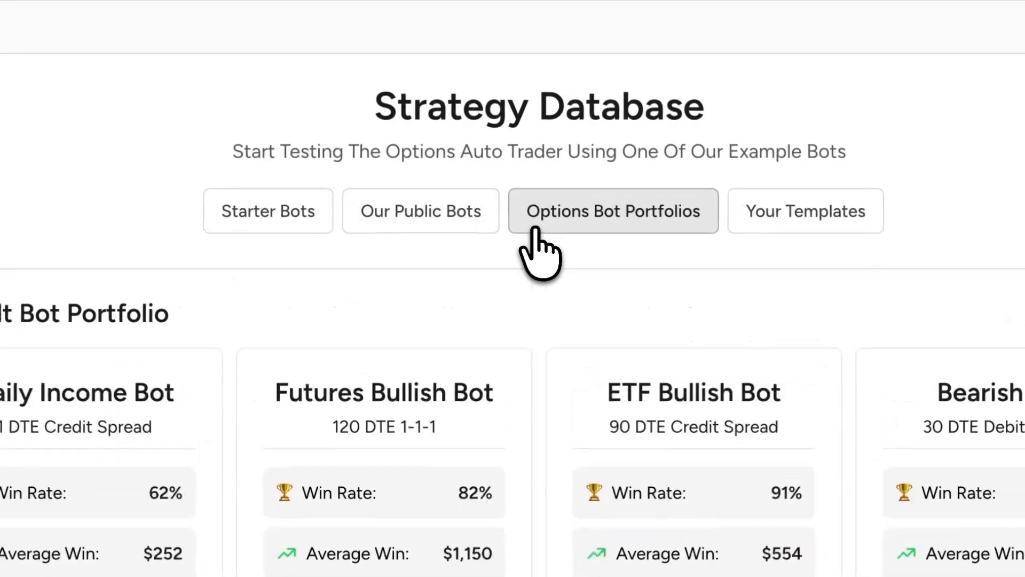
pyautogui.scroll(-10, 535, 343)
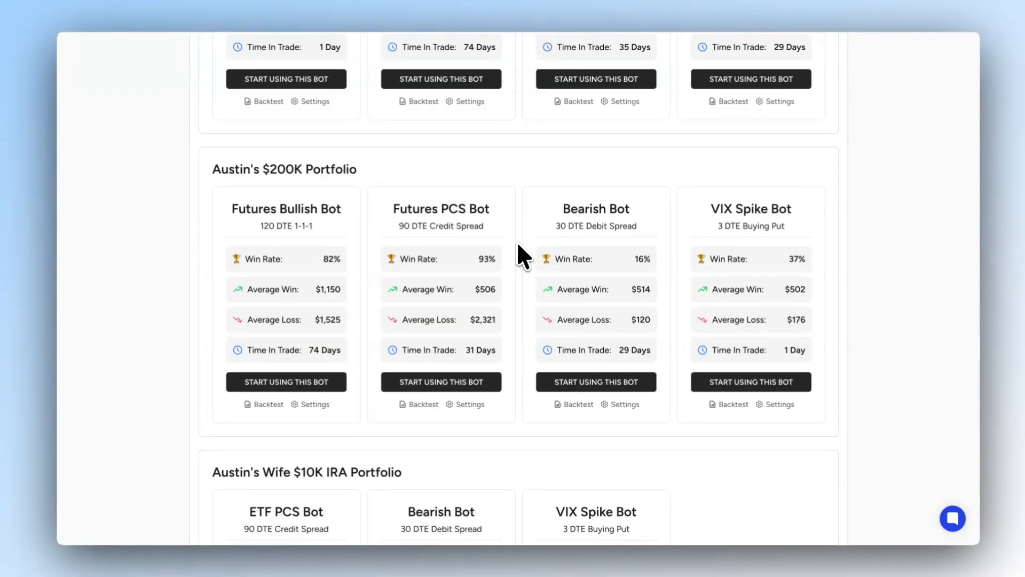
pyautogui.scroll(8, 517, 241)
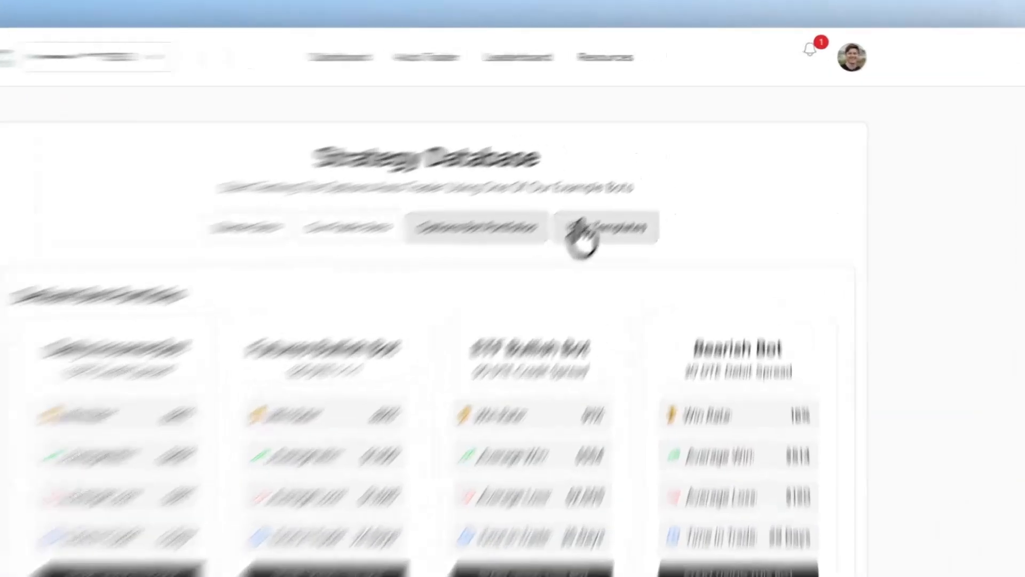
pyautogui.click(642, 177)
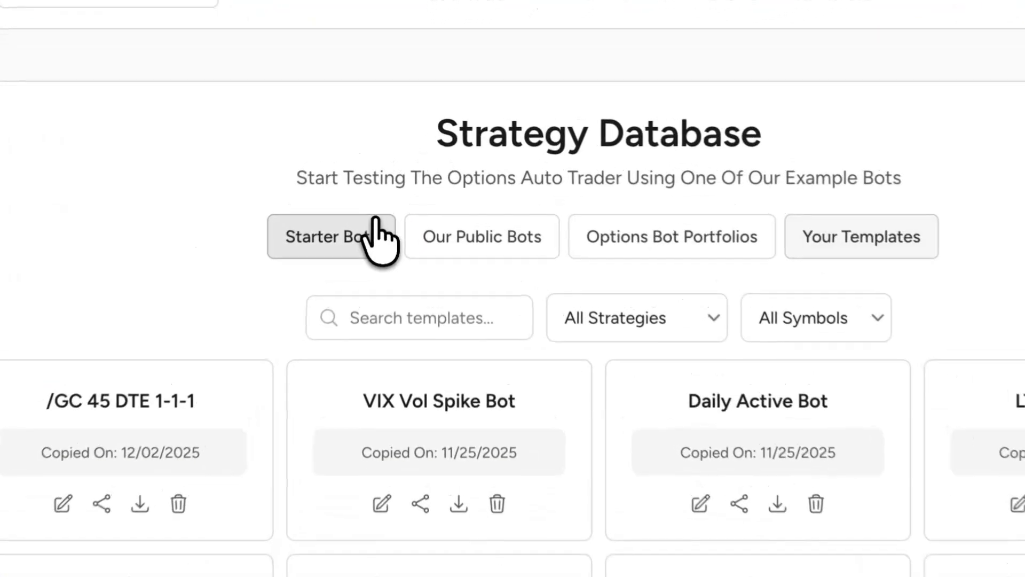
# - Return to the starter bots and start using the PutSpready 60 DTE Credit Spread bot
pyautogui.click(405, 182)
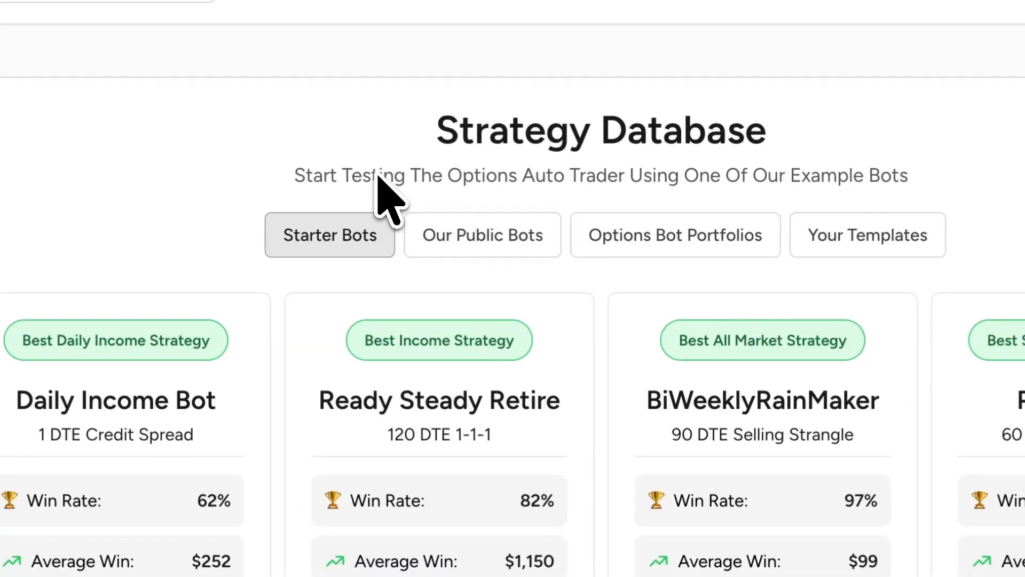
pyautogui.moveTo(318, 403); pyautogui.dragTo(846, 403)
pyautogui.click(602, 406)
pyautogui.click(845, 427)
pyautogui.moveTo(618, 155); pyautogui.dragTo(796, 163)
pyautogui.click(689, 181)
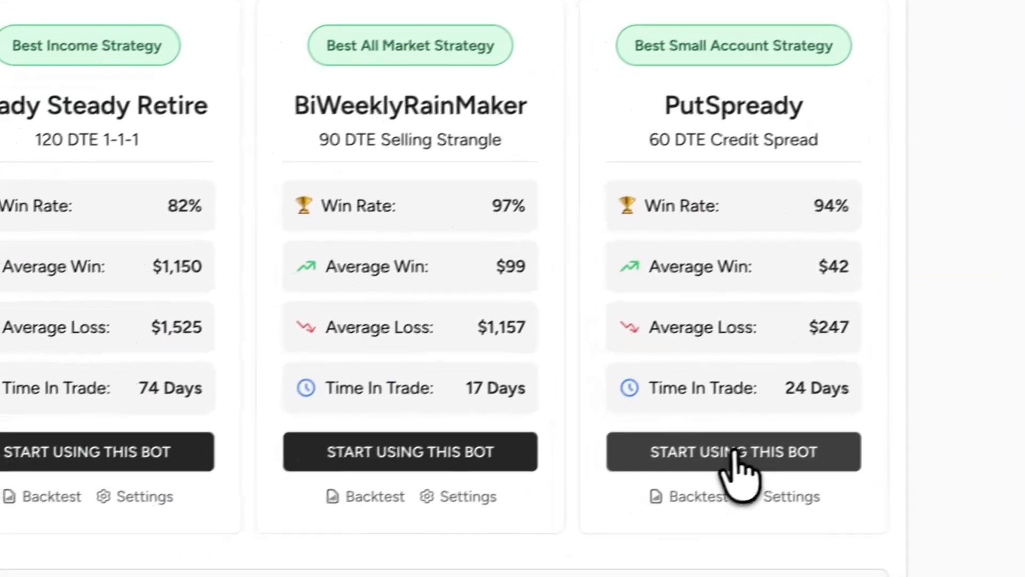
pyautogui.click(742, 452)
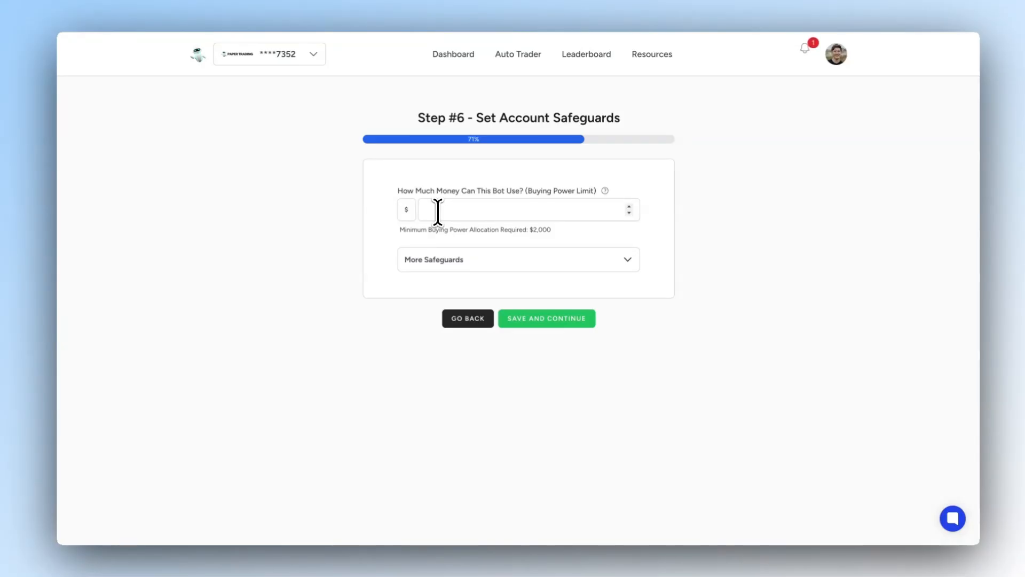
# - Set the bot's buying power limit to $2000 and save the account safeguards
pyautogui.click(438, 211)
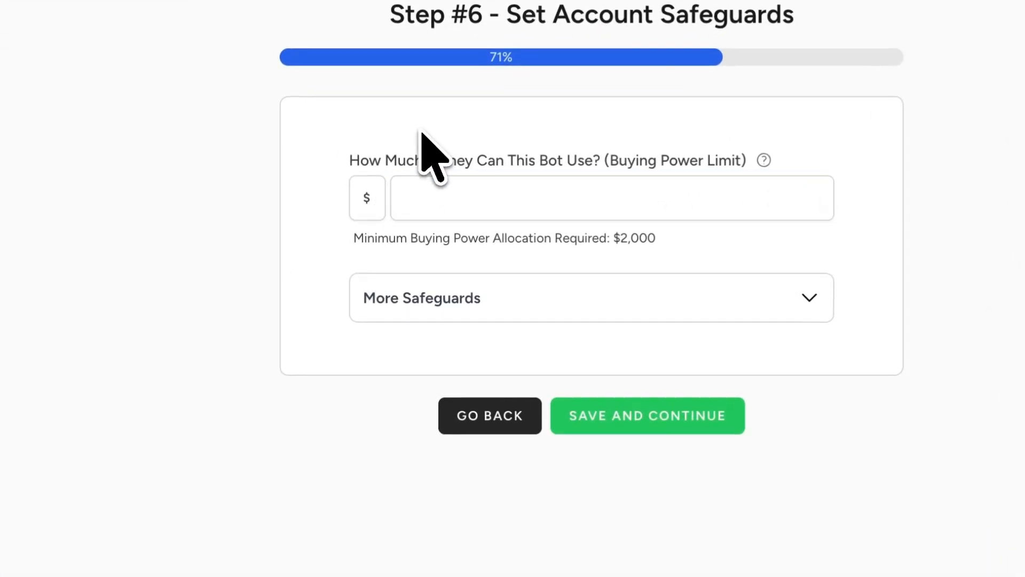
pyautogui.click(485, 187)
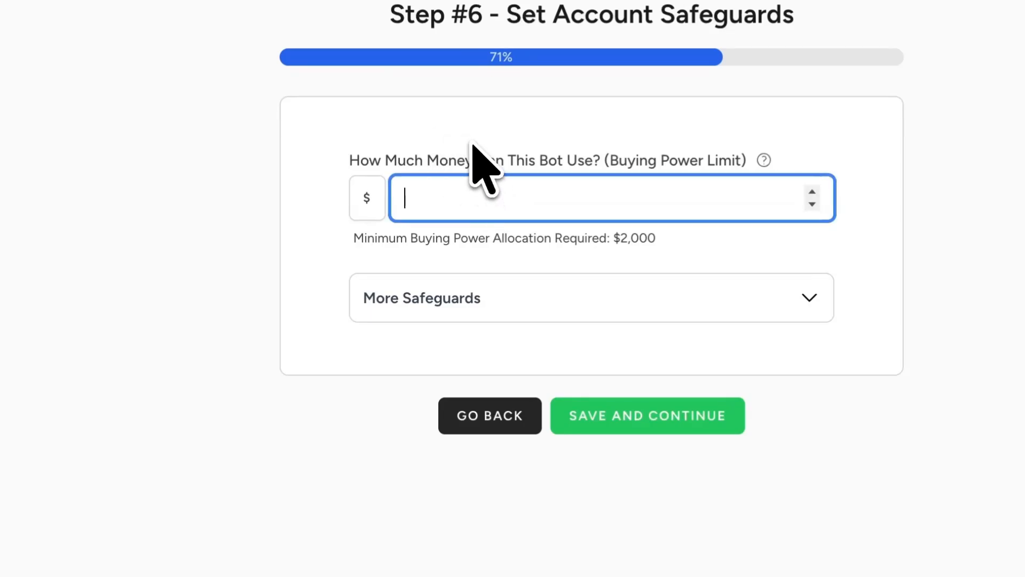
pyautogui.moveTo(373, 235); pyautogui.dragTo(666, 264)
pyautogui.click(629, 243)
pyautogui.doubleClick(628, 239)
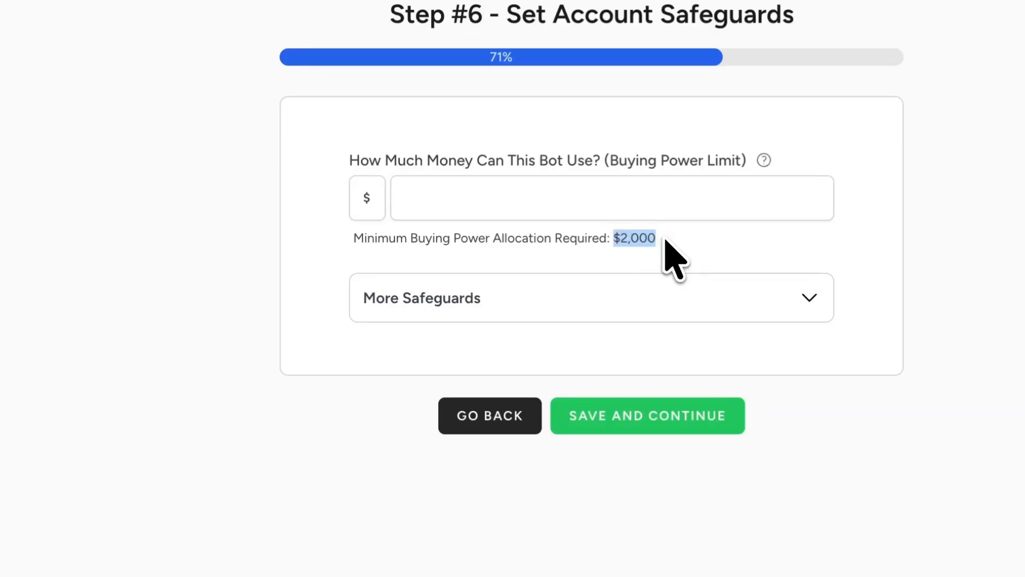
pyautogui.click(640, 202)
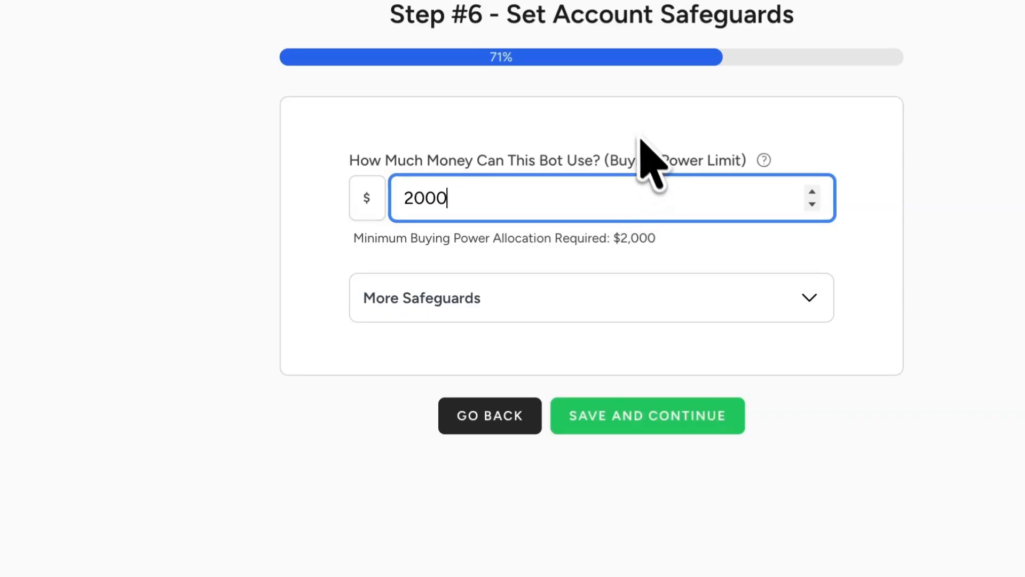
pyautogui.click(630, 125)
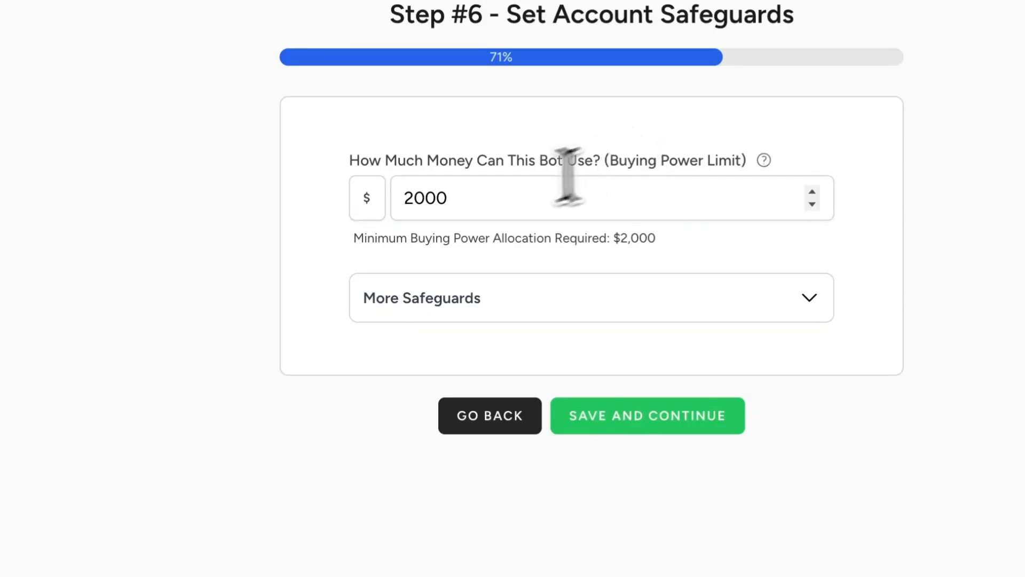
pyautogui.moveTo(412, 200); pyautogui.dragTo(458, 197)
pyautogui.click(464, 124)
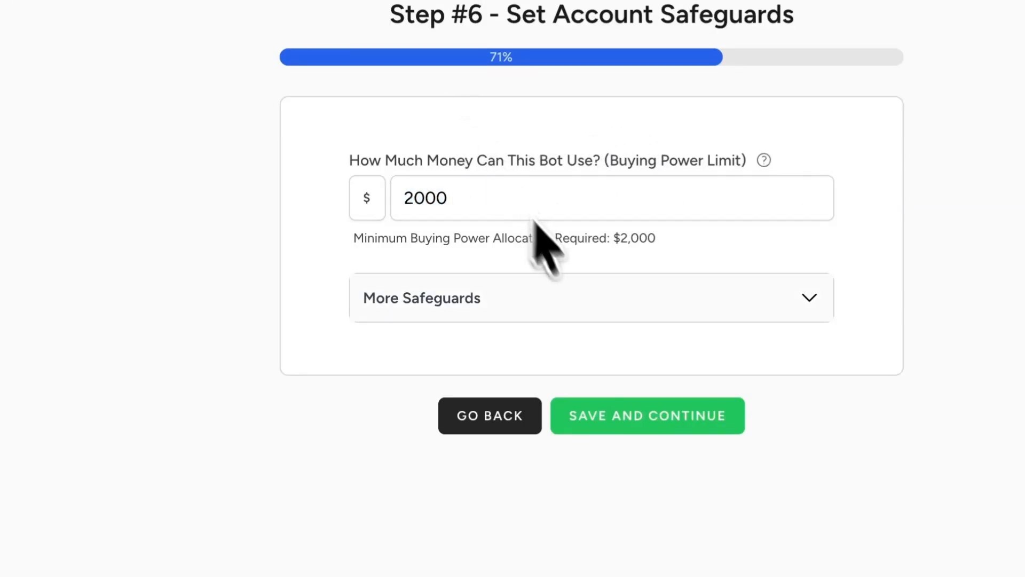
pyautogui.click(689, 418)
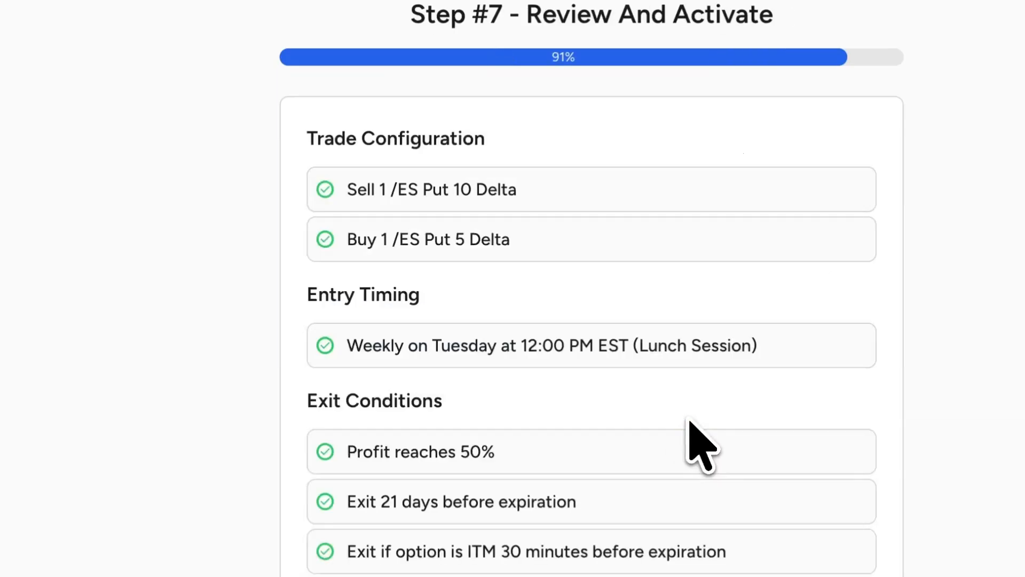
# - Review the bot's trade configuration, entry timing, exit conditions and account protection rules
pyautogui.moveTo(348, 188); pyautogui.dragTo(358, 170)
pyautogui.click(626, 251)
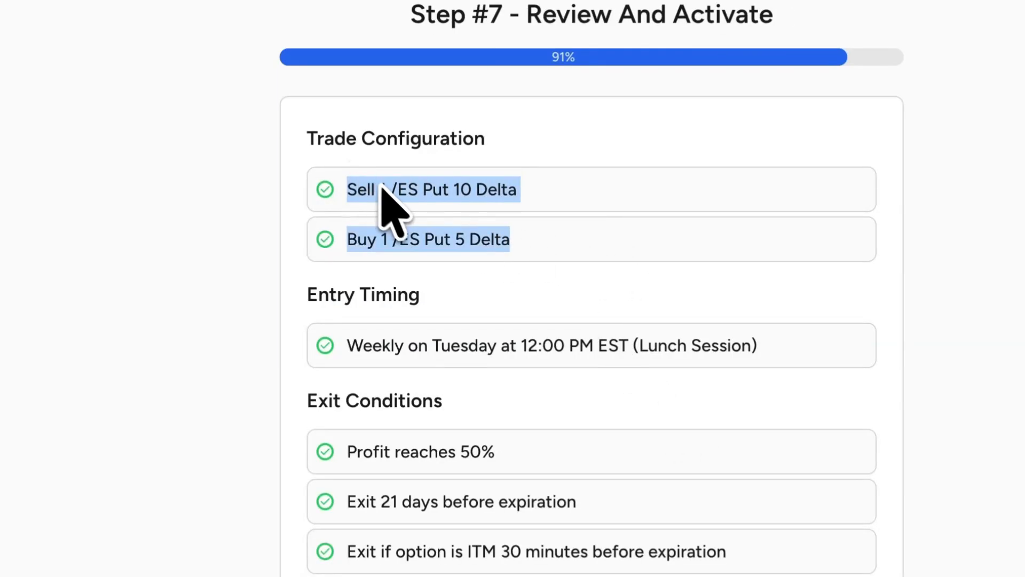
pyautogui.scroll(-3, 406, 219)
pyautogui.click(460, 240)
pyautogui.moveTo(388, 317); pyautogui.dragTo(513, 393)
pyautogui.scroll(-2, 491, 405)
pyautogui.moveTo(455, 424); pyautogui.dragTo(717, 424)
pyautogui.moveTo(686, 474); pyautogui.dragTo(679, 475)
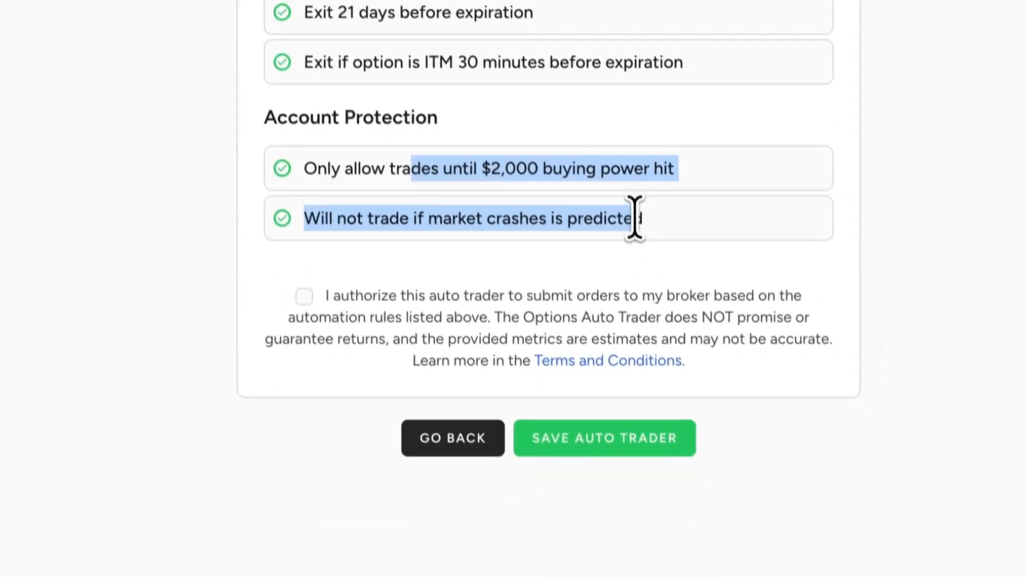
pyautogui.click(675, 464)
# - Authorize the auto trader to submit orders to the broker and go to the dashboard
pyautogui.click(303, 287)
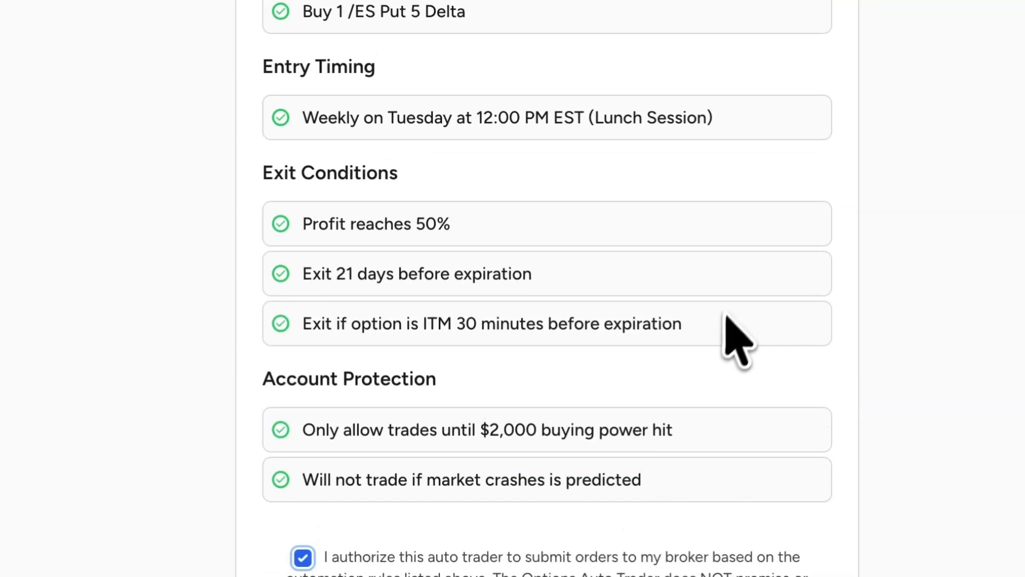
pyautogui.click(496, 70)
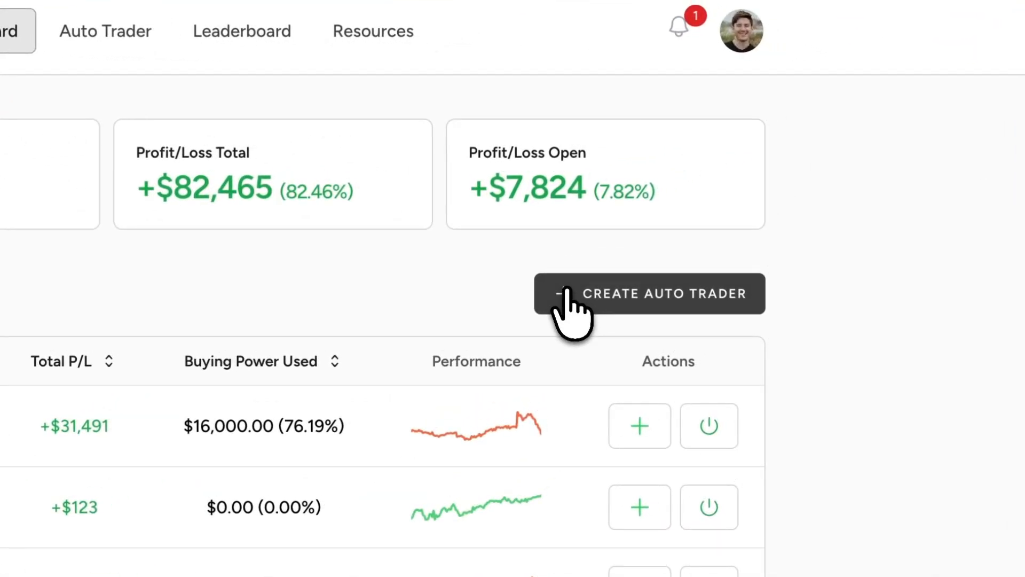
# - Start building an auto trader from the Strangles strategy and look over its pre-filled trade legs
pyautogui.click(747, 186)
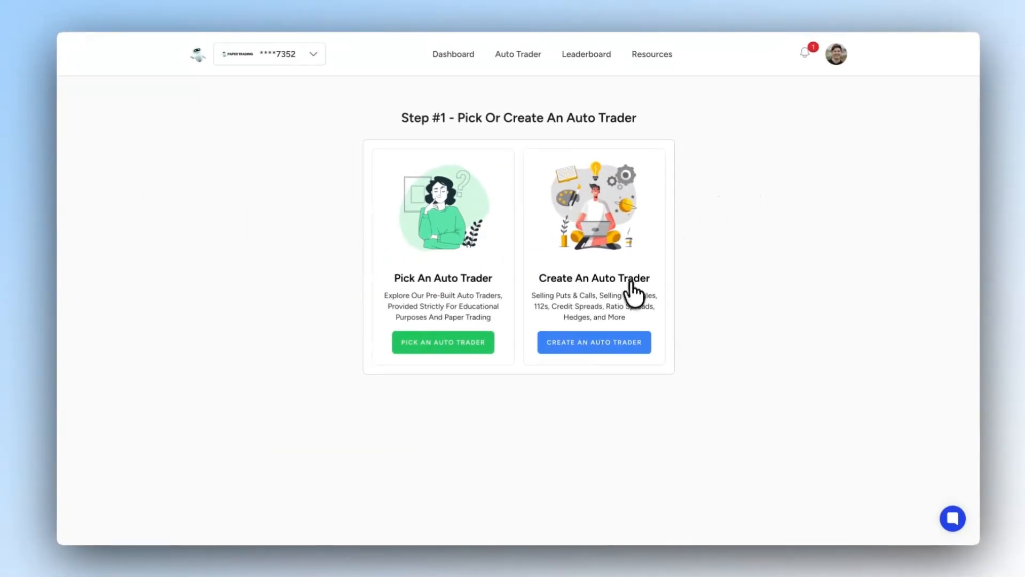
pyautogui.click(601, 346)
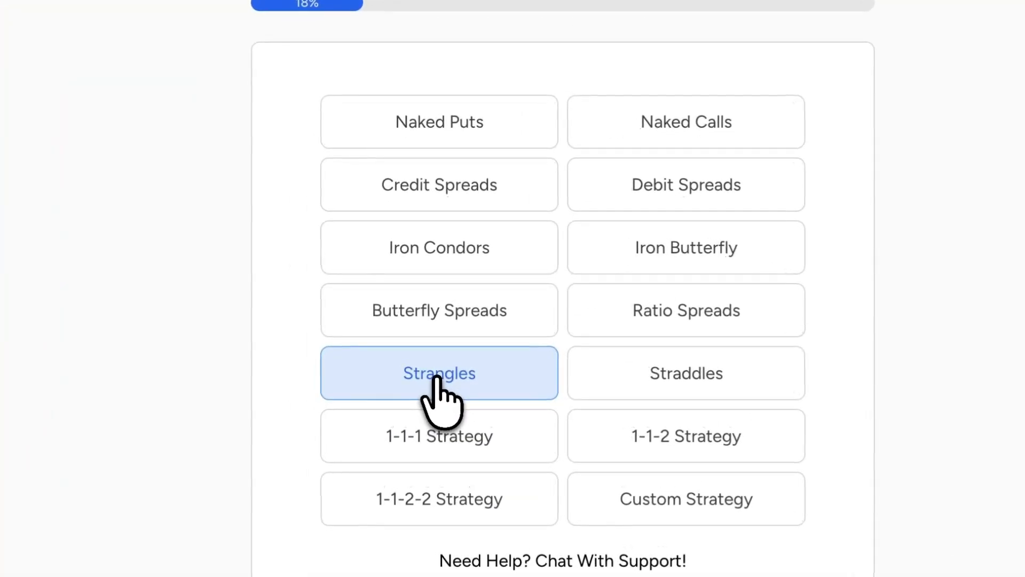
pyautogui.click(438, 381)
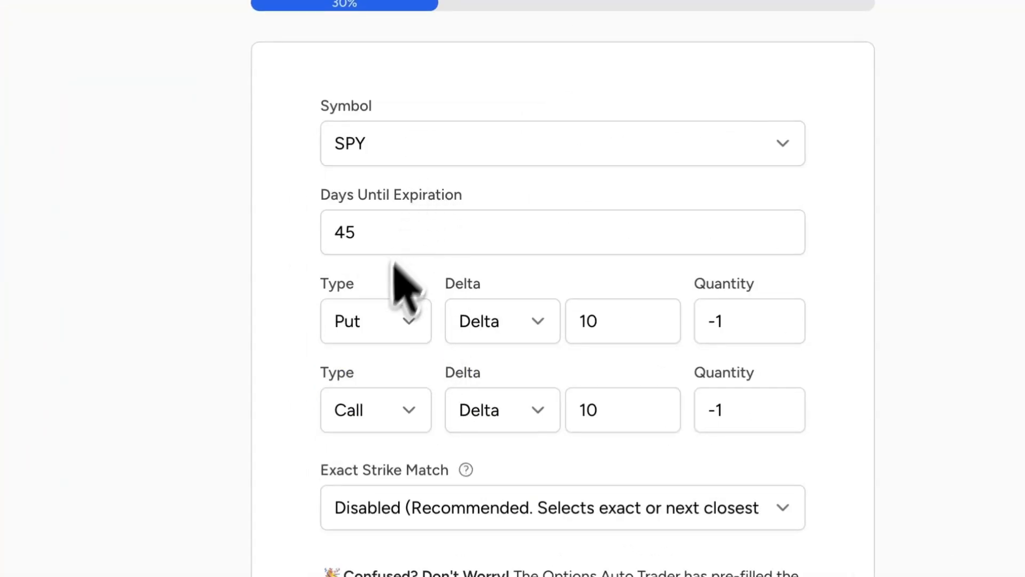
pyautogui.doubleClick(736, 322)
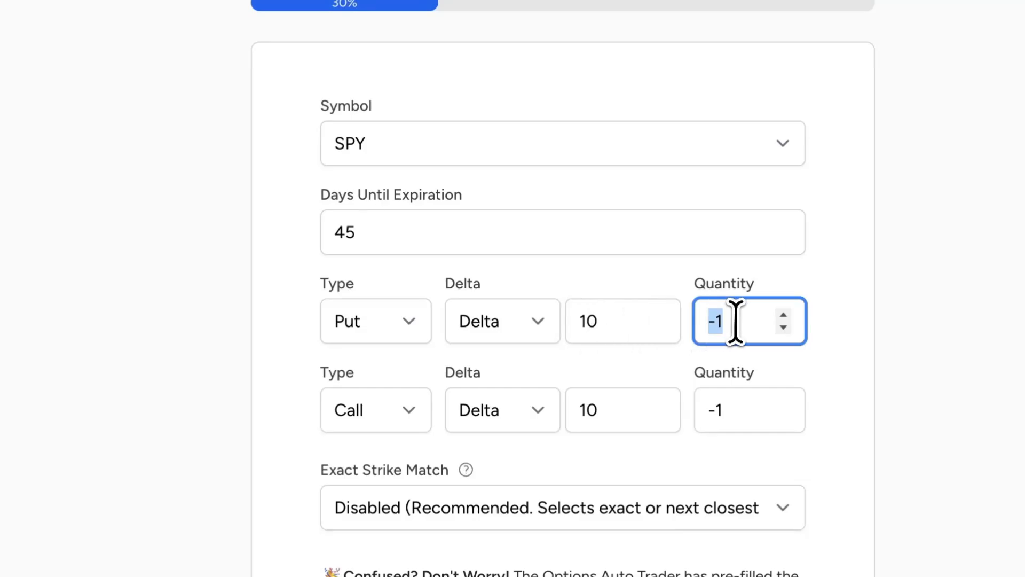
pyautogui.click(645, 277)
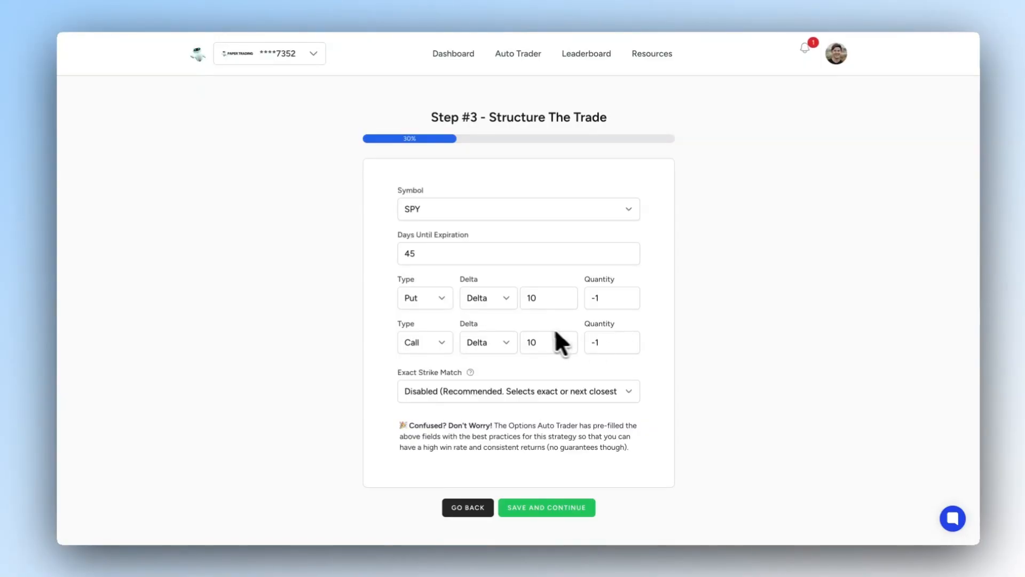
# - Return to the dashboard and start creating a new auto trader with the Custom Strategy
pyautogui.click(64, 13)
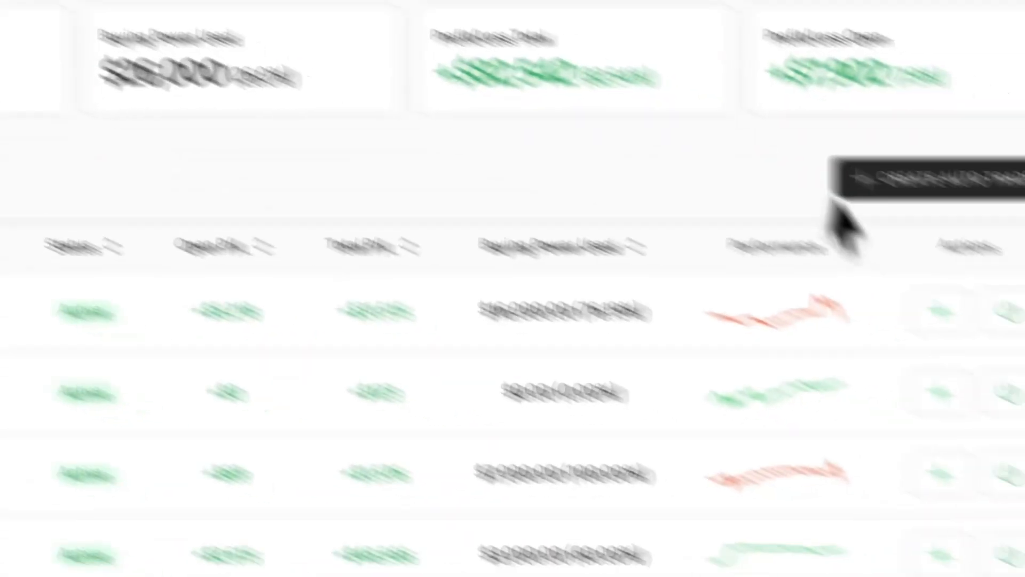
pyautogui.click(747, 120)
pyautogui.click(420, 435)
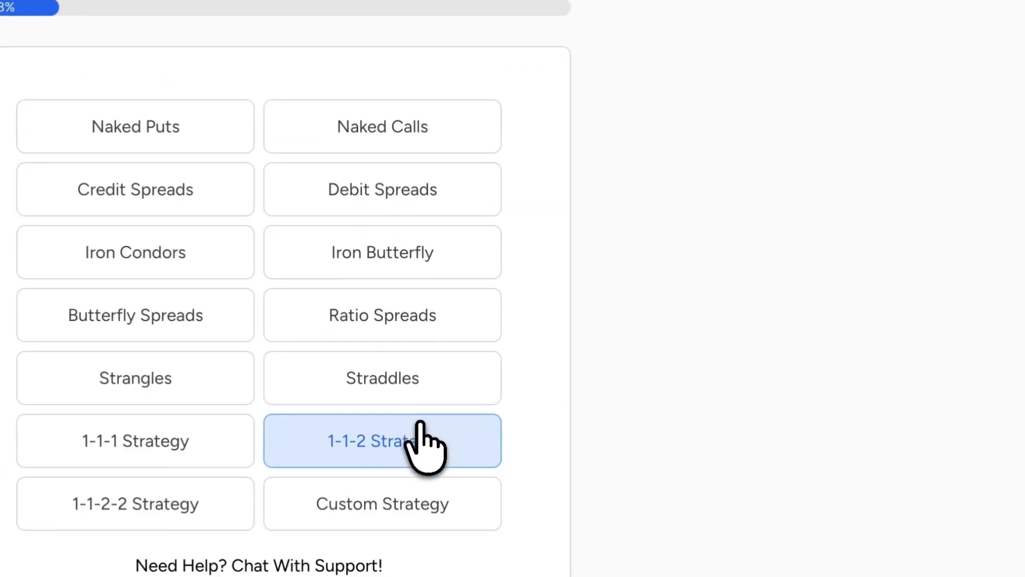
pyautogui.click(524, 323)
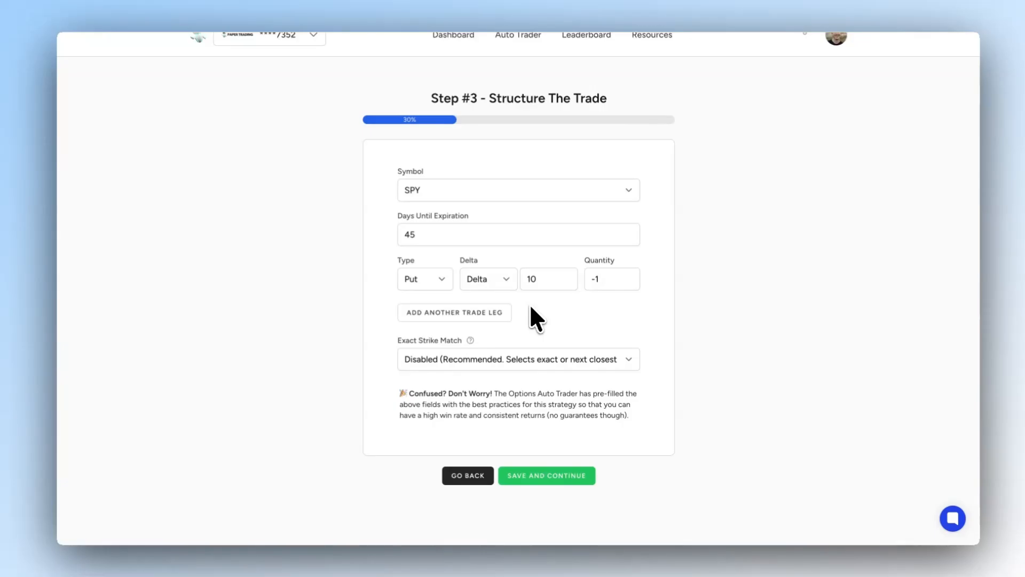
# - Add a second trade leg to the custom SPY strategy
pyautogui.moveTo(397, 260); pyautogui.dragTo(662, 281)
pyautogui.click(614, 282)
pyautogui.click(350, 325)
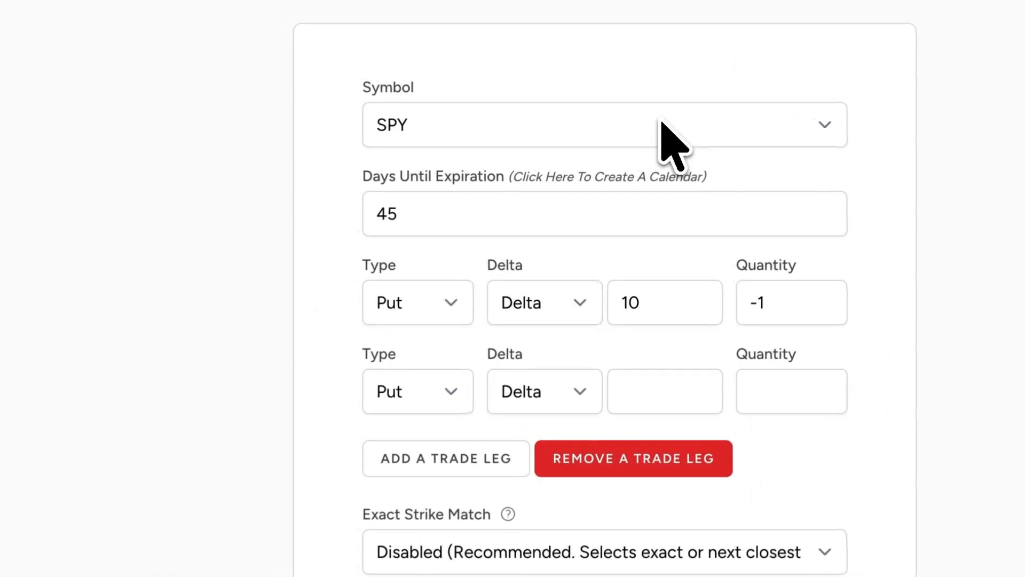
# - Turn the trade into a calendar so that each leg has its own days until expiration
pyautogui.moveTo(409, 216); pyautogui.dragTo(439, 210)
pyautogui.click(358, 212)
pyautogui.click(394, 217)
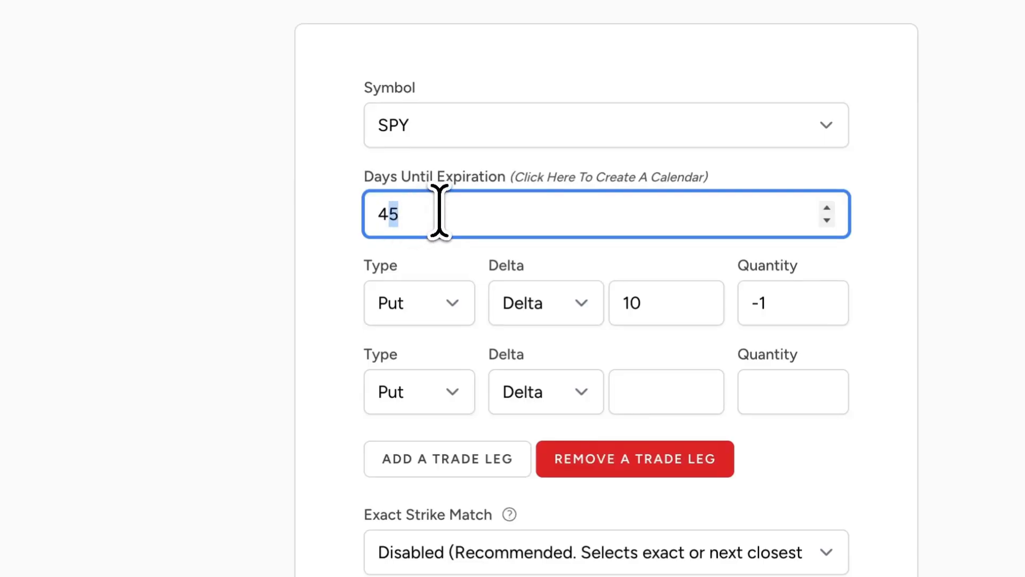
pyautogui.click(443, 177)
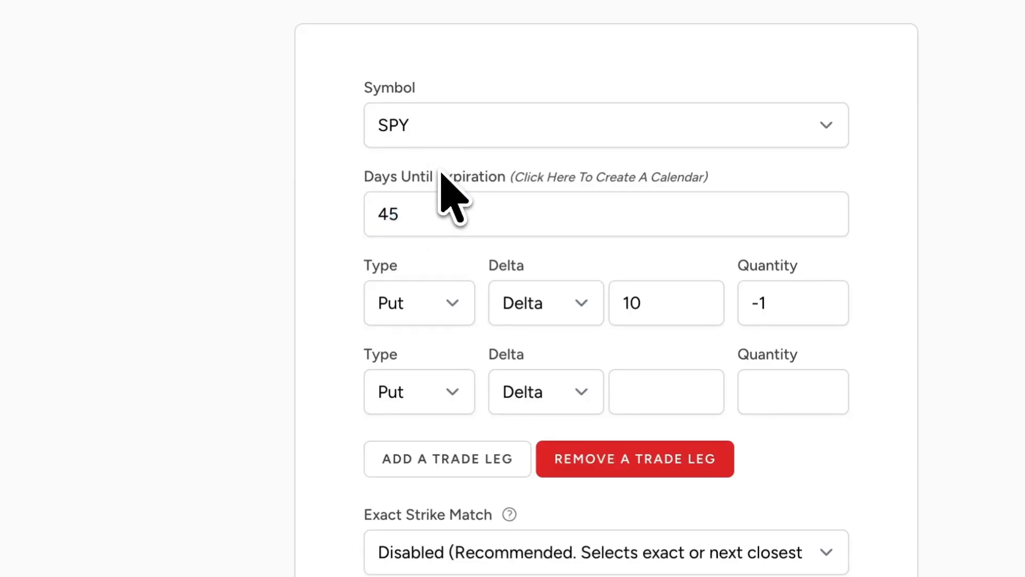
pyautogui.click(574, 181)
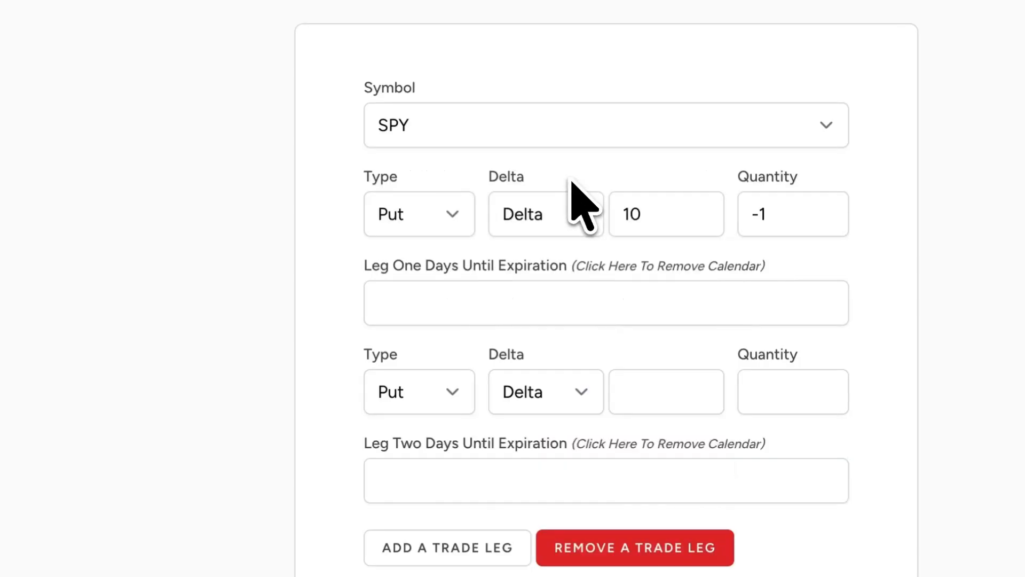
pyautogui.moveTo(389, 270); pyautogui.dragTo(657, 291)
pyautogui.click(550, 303)
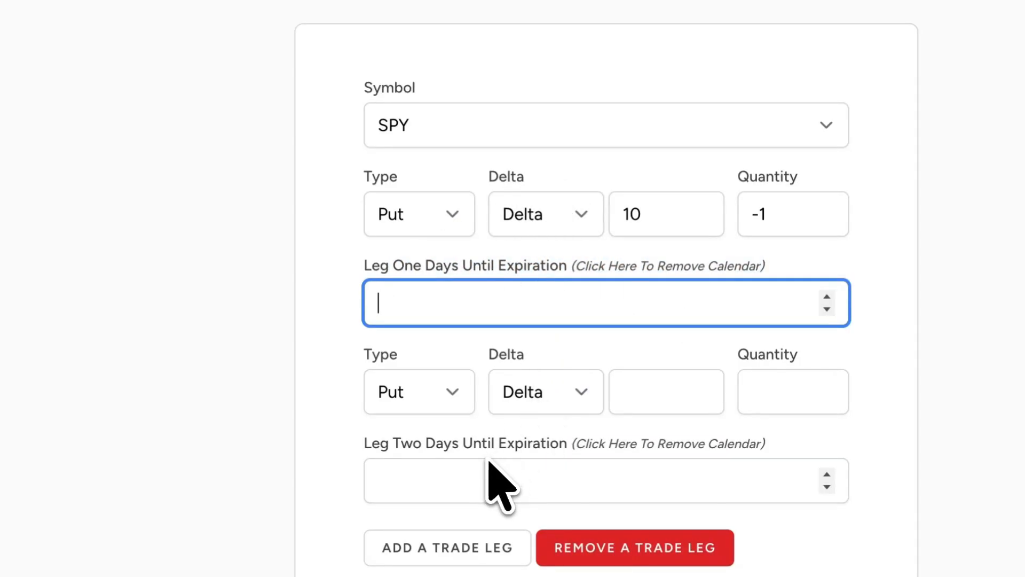
# - Set leg one's put delta to 30 and its days until expiration to 30, keeping the quantity at -1
pyautogui.moveTo(336, 177); pyautogui.dragTo(667, 182)
pyautogui.doubleClick(588, 211)
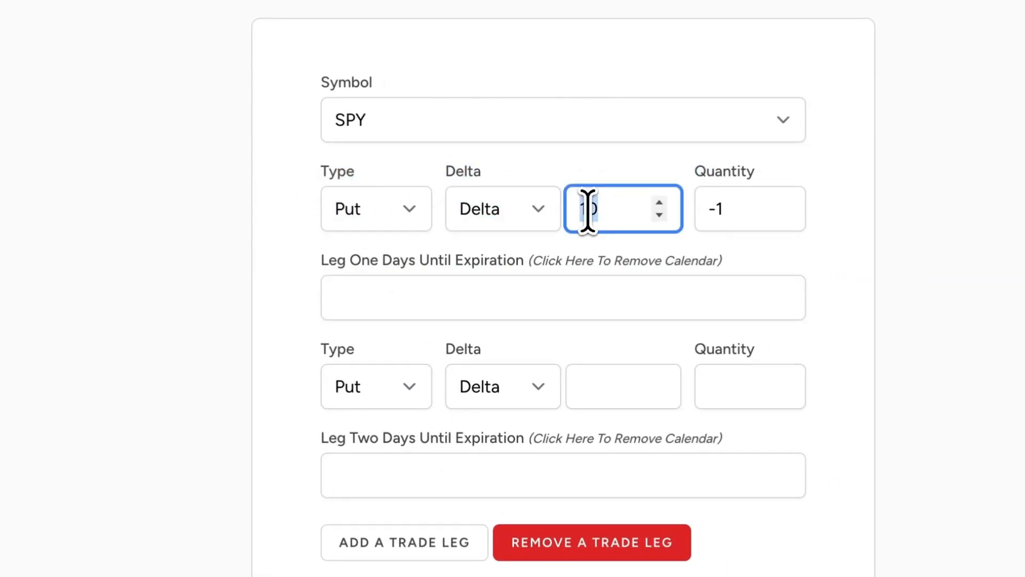
pyautogui.click(467, 174)
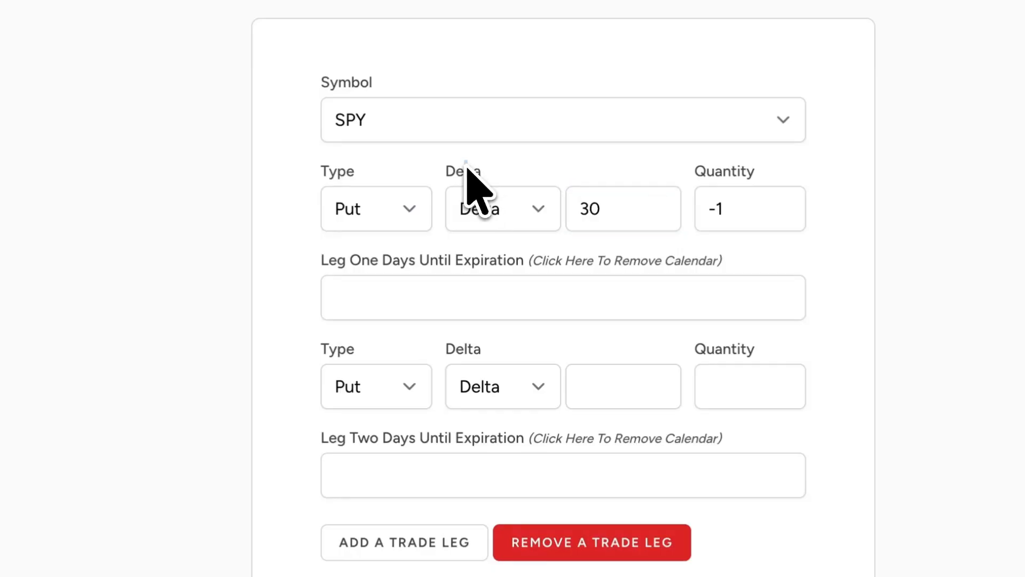
pyautogui.doubleClick(716, 211)
pyautogui.click(585, 306)
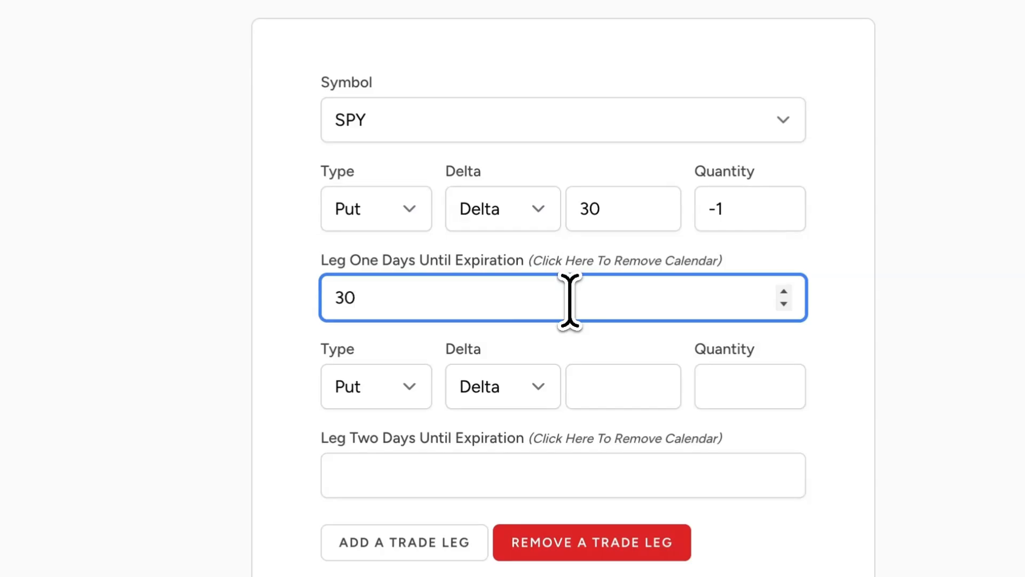
pyautogui.click(564, 159)
# - Set leg two's put to be chosen by Strike Offset, using the same strike as leg one
pyautogui.scroll(-2, 564, 160)
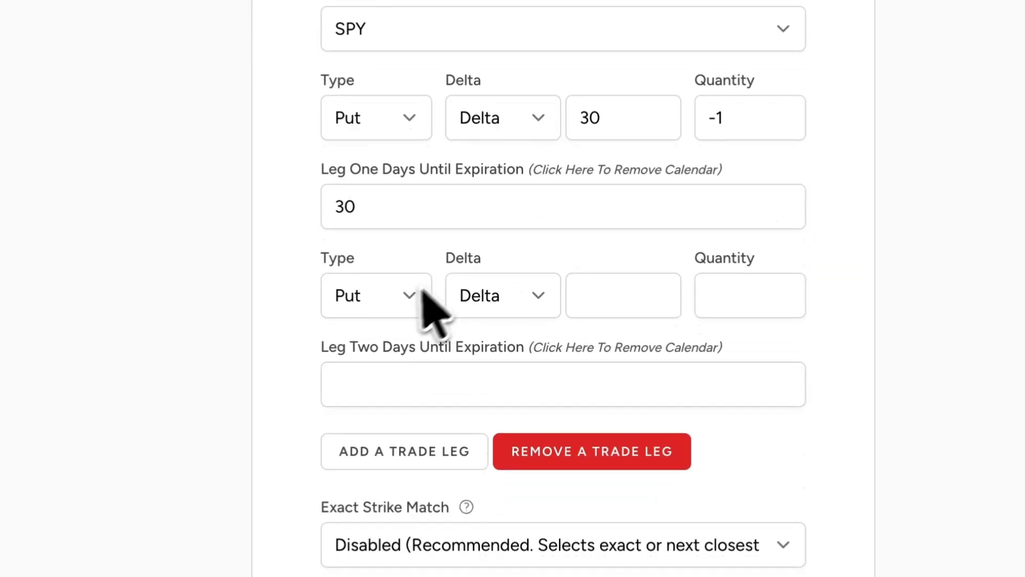
pyautogui.click(411, 294)
pyautogui.click(399, 286)
pyautogui.click(503, 295)
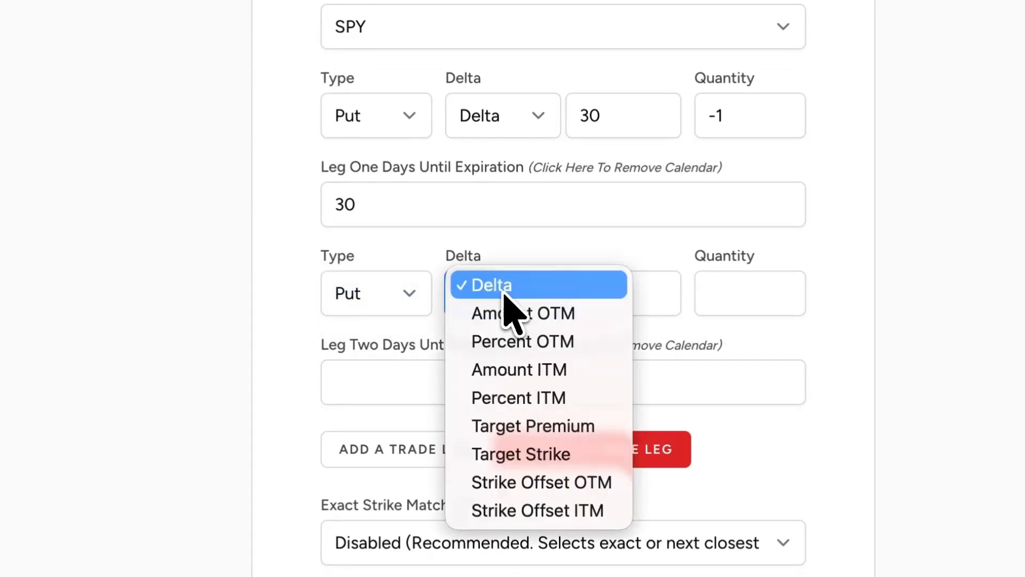
pyautogui.click(580, 143)
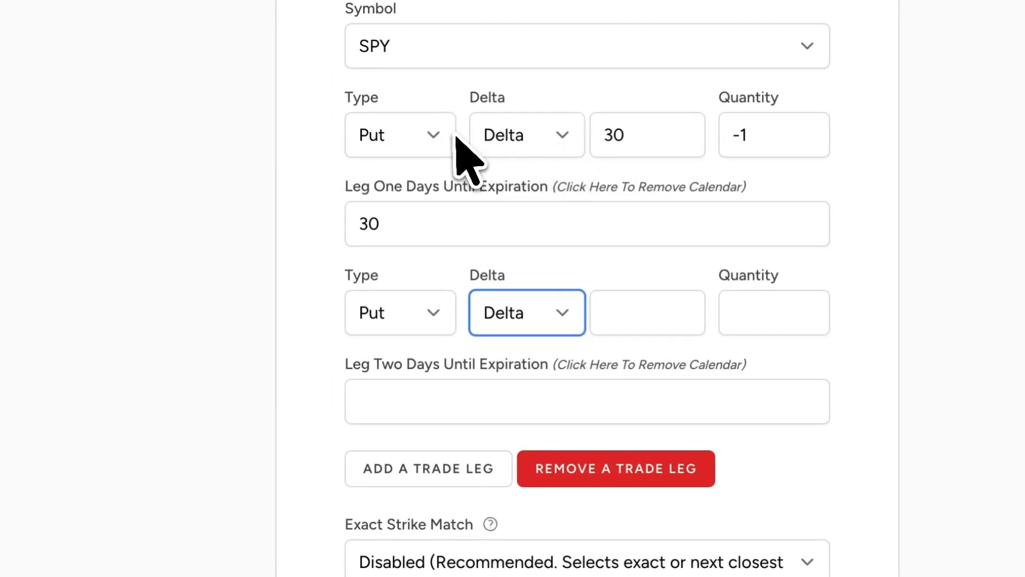
pyautogui.click(538, 310)
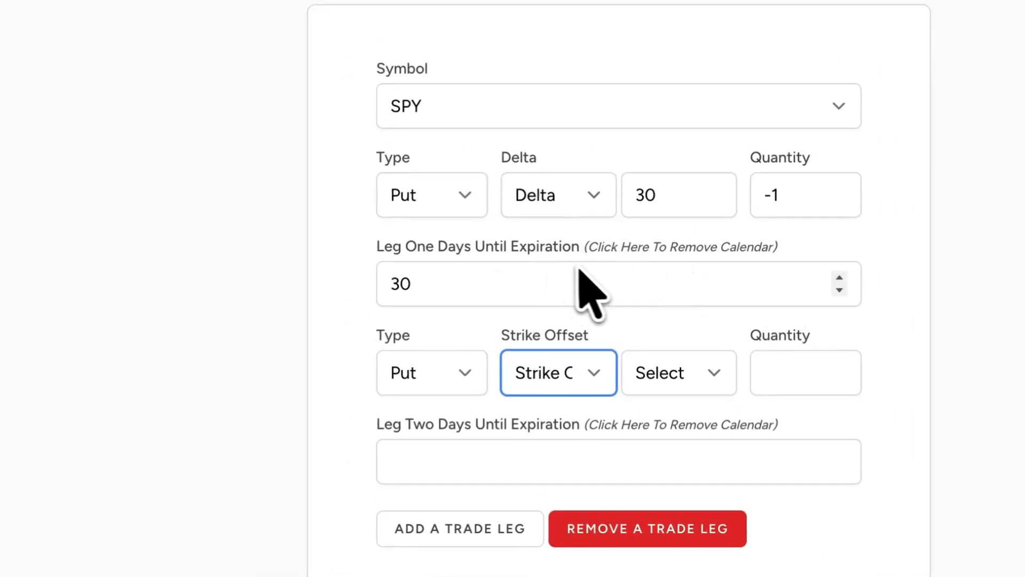
pyautogui.click(694, 383)
pyautogui.click(688, 394)
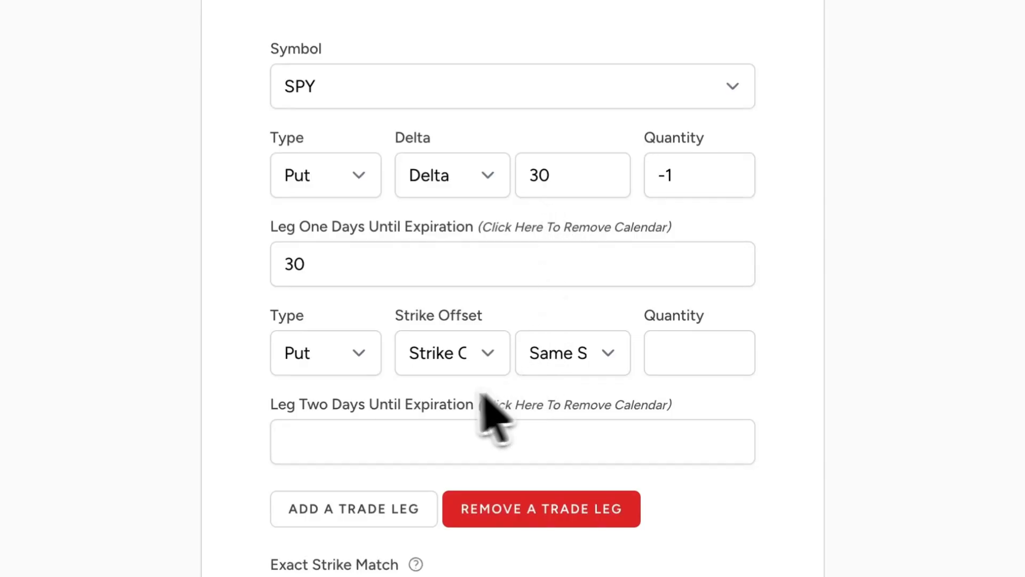
# - Set leg two's quantity to 1 and its days until expiration to 90
pyautogui.click(661, 351)
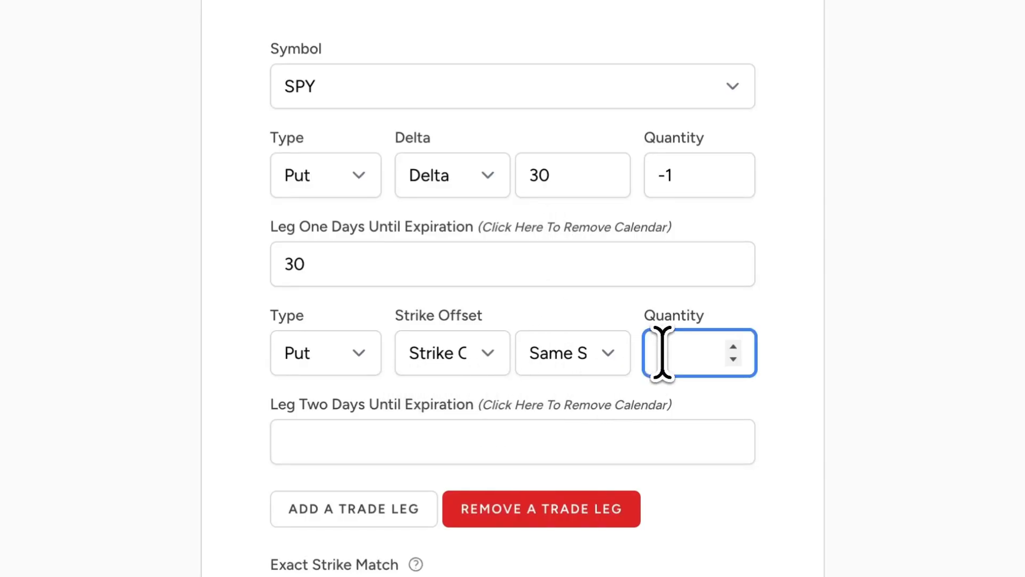
pyautogui.write('1')
pyautogui.click(609, 307)
pyautogui.click(469, 442)
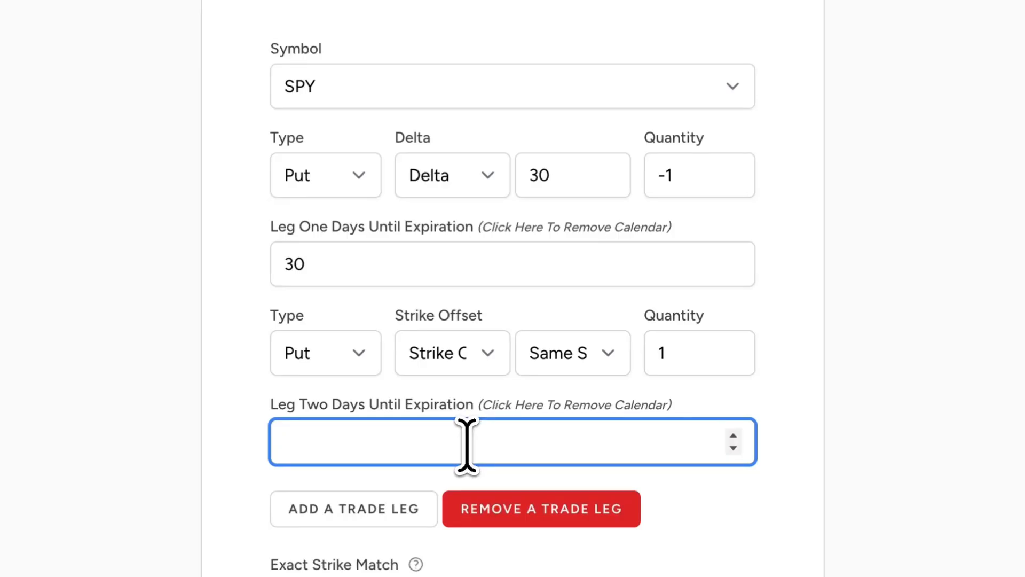
pyautogui.write('1')
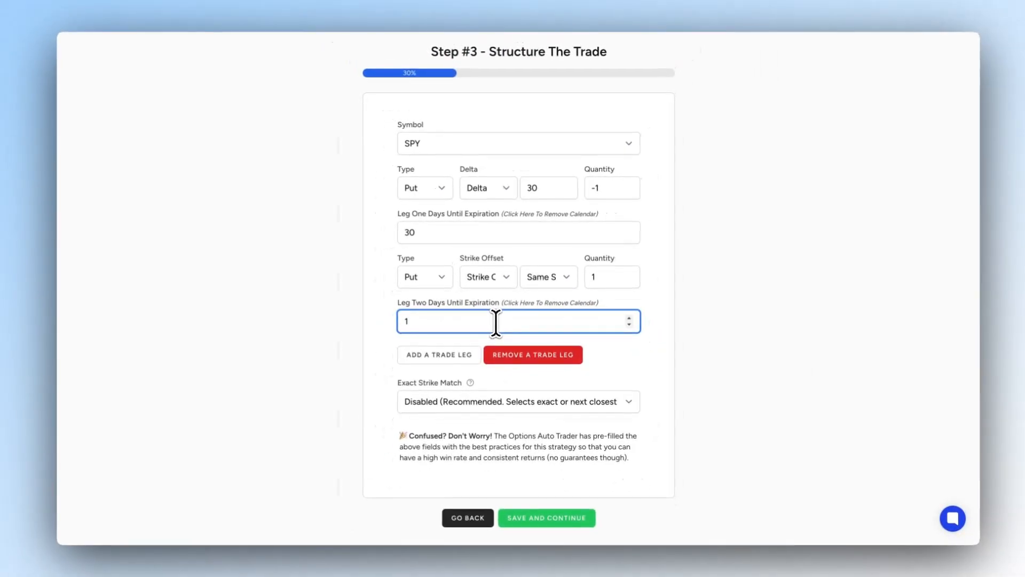
pyautogui.write('90')
pyautogui.click(381, 291)
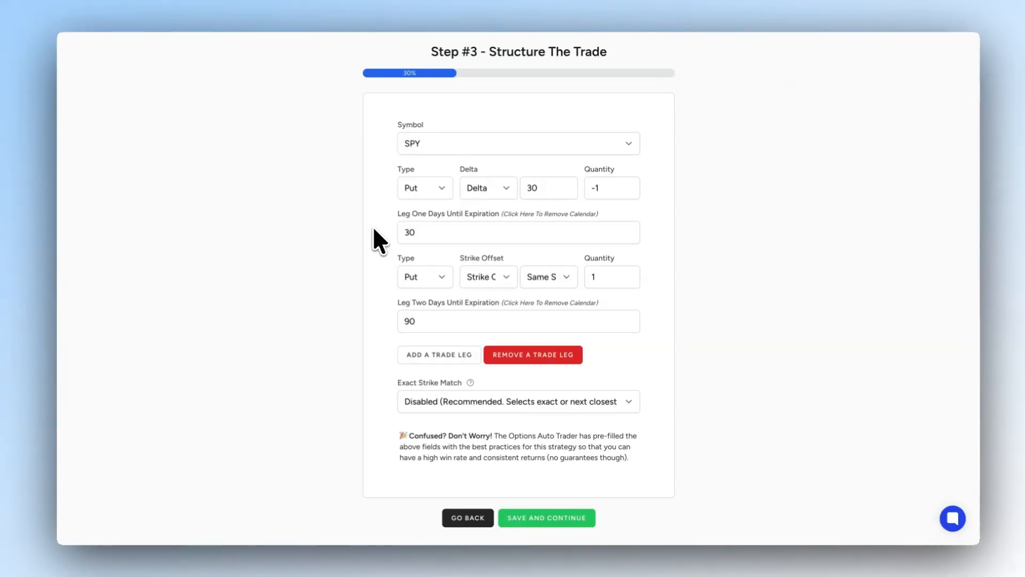
# - Check the Exact Strike Match options, keep it disabled, and save the trade structure to continue to the entry rules
pyautogui.scroll(-1, 373, 236)
pyautogui.moveTo(397, 365); pyautogui.dragTo(459, 366)
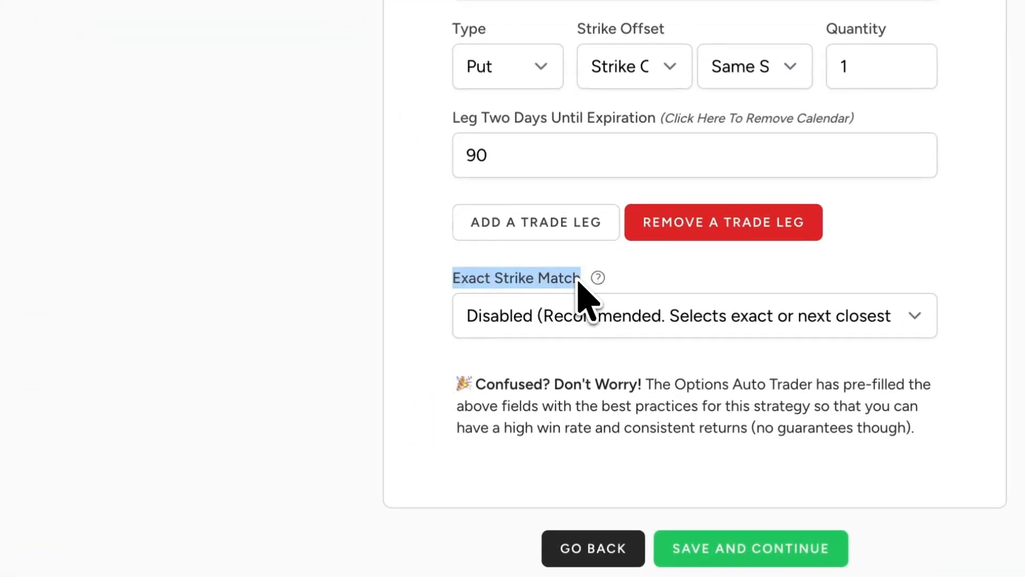
pyautogui.click(441, 275)
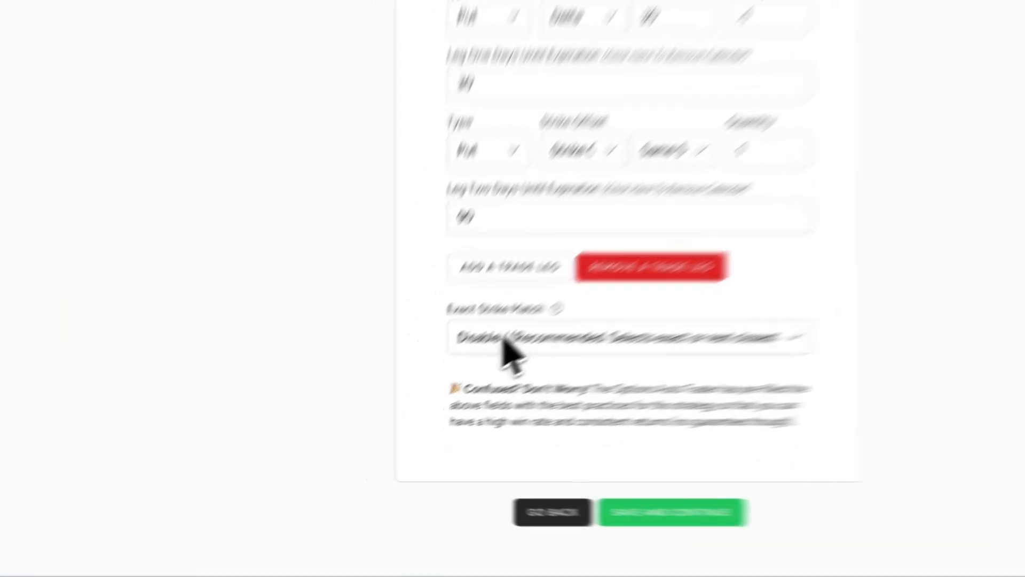
pyautogui.click(423, 386)
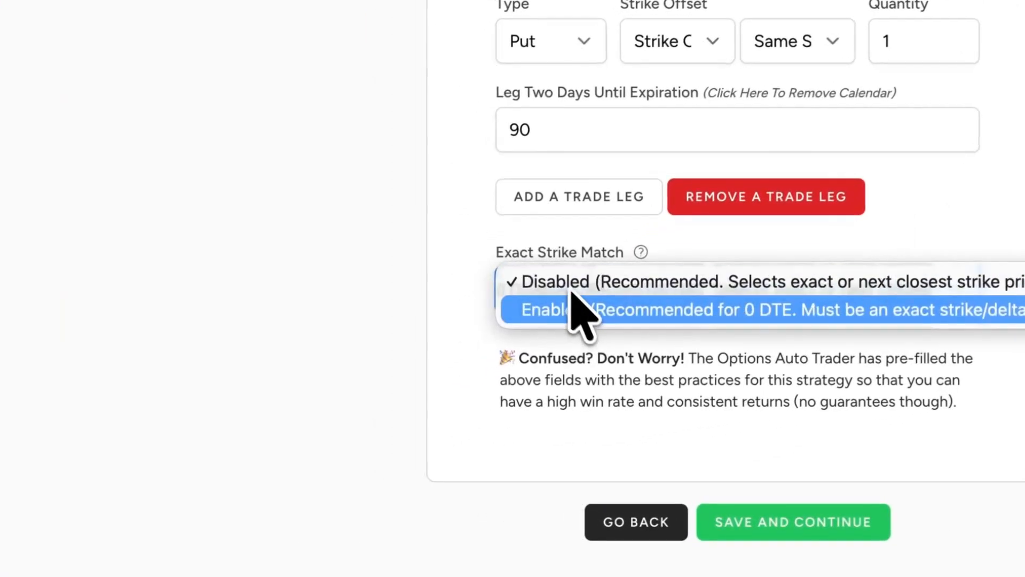
pyautogui.click(446, 297)
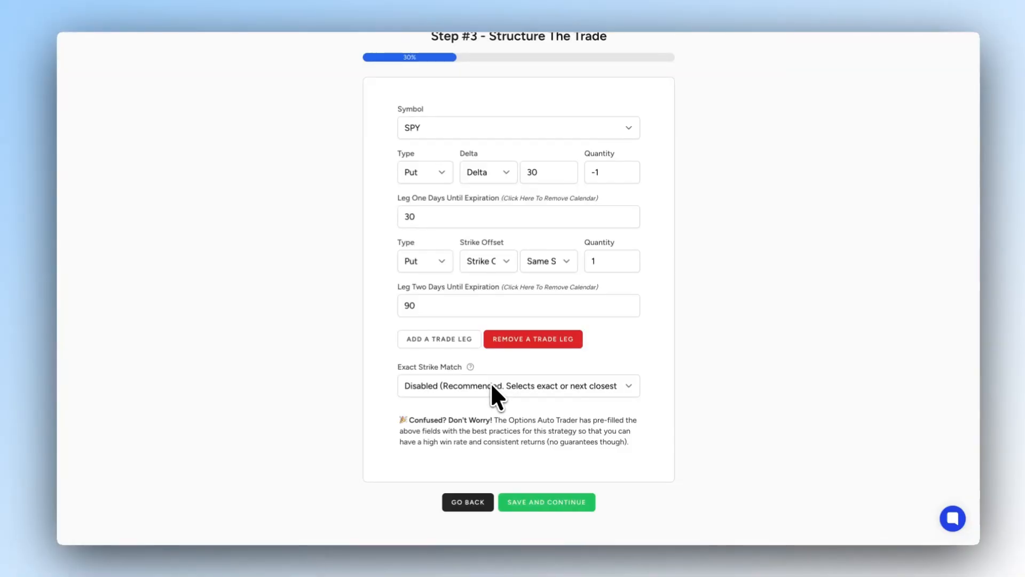
pyautogui.scroll(-1, 535, 443)
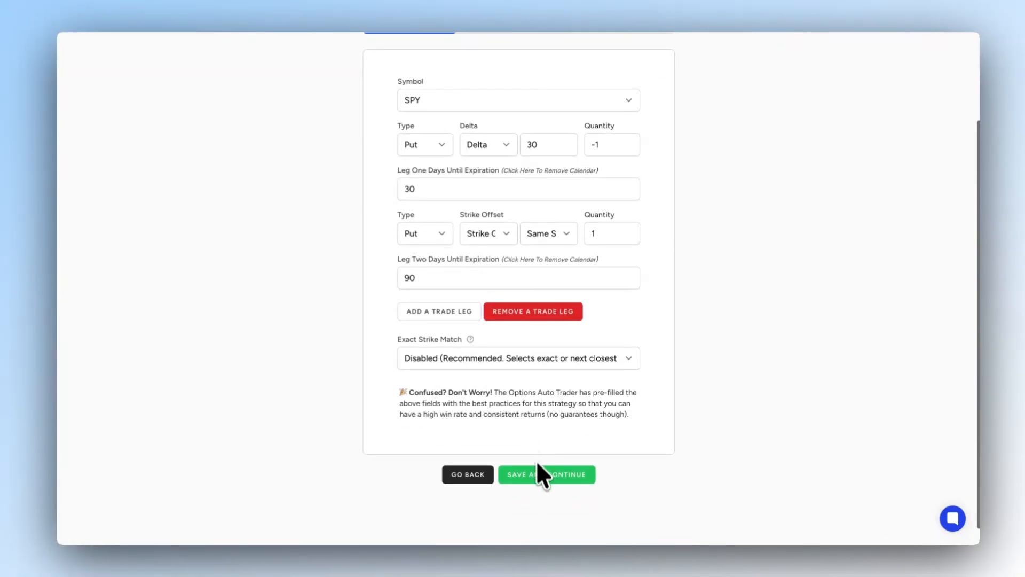
pyautogui.click(537, 475)
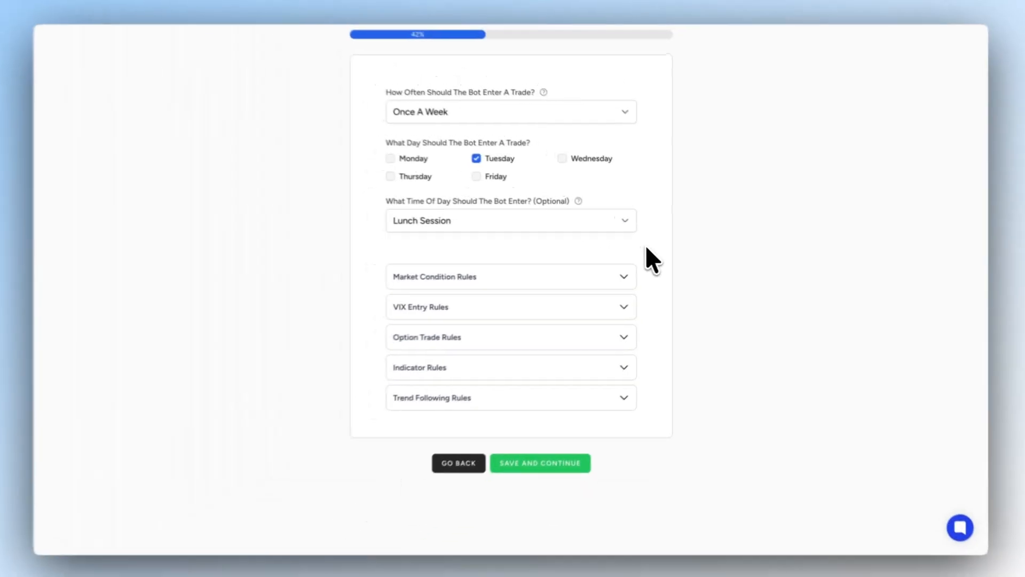
# - Set the bot to enter trades Multiple Times A Week, on Tuesday and Thursday
pyautogui.scroll(2, 646, 246)
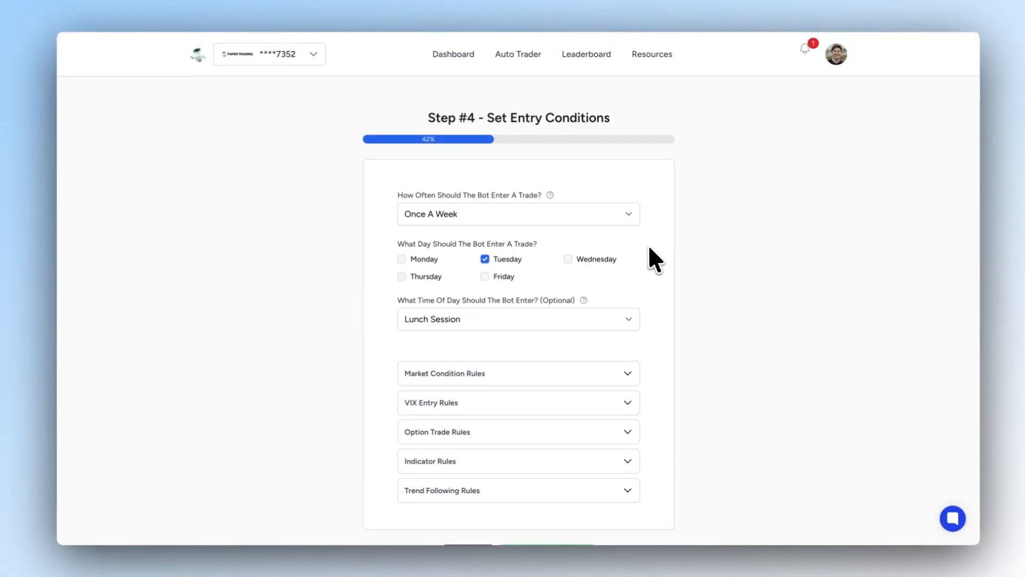
pyautogui.scroll(-1, 470, 211)
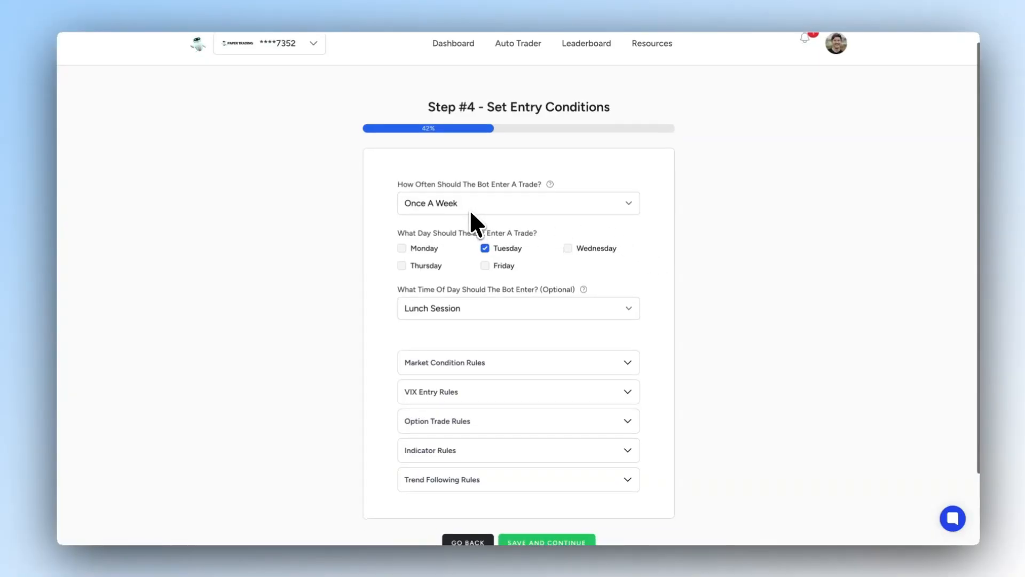
pyautogui.click(467, 217)
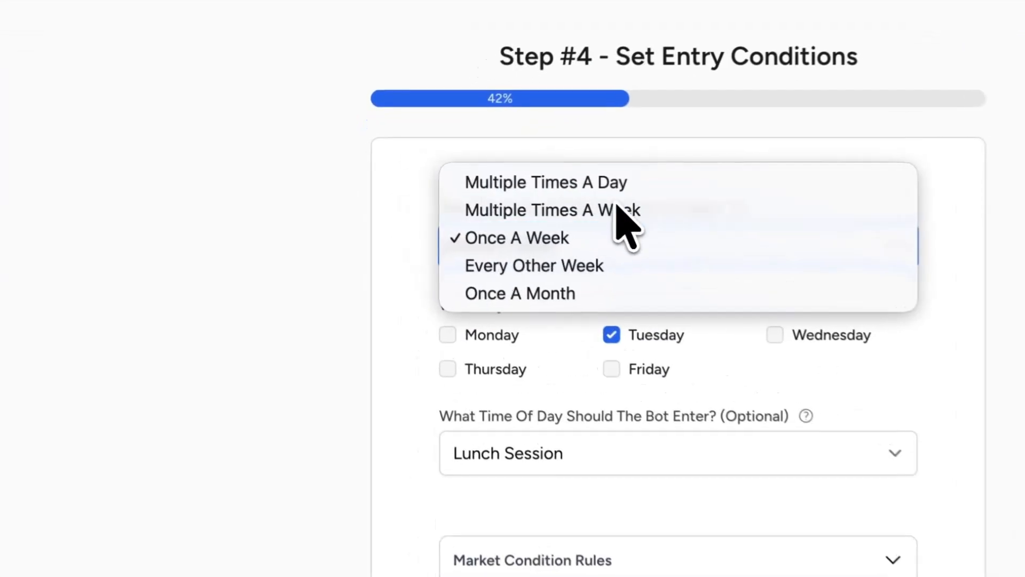
pyautogui.click(617, 206)
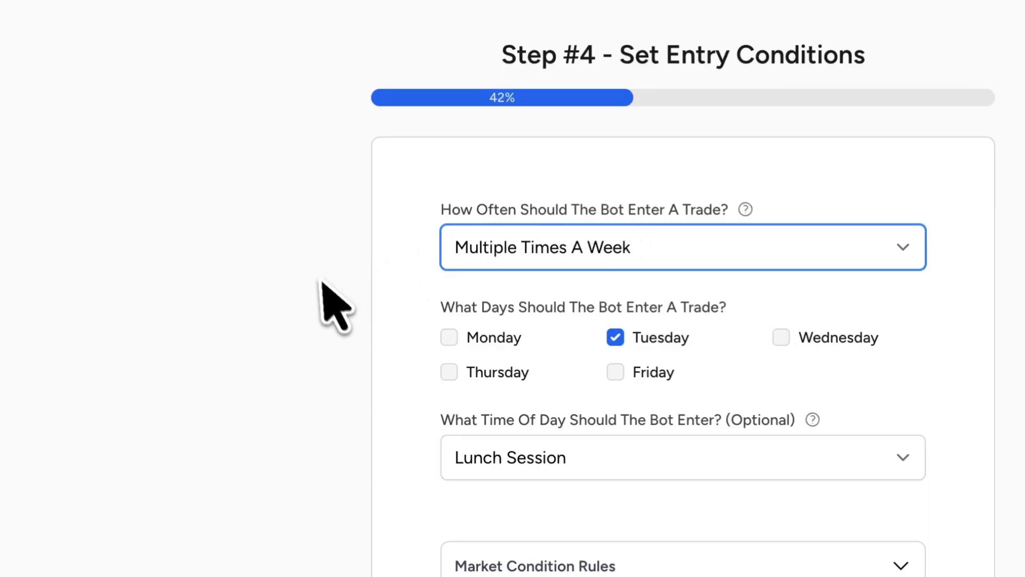
pyautogui.click(449, 368)
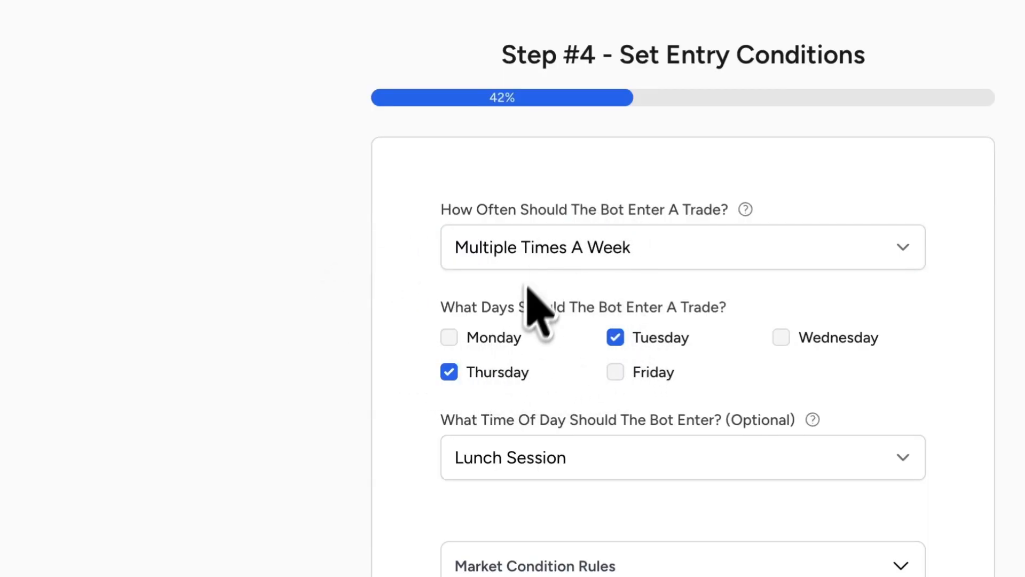
pyautogui.moveTo(534, 307); pyautogui.dragTo(744, 370)
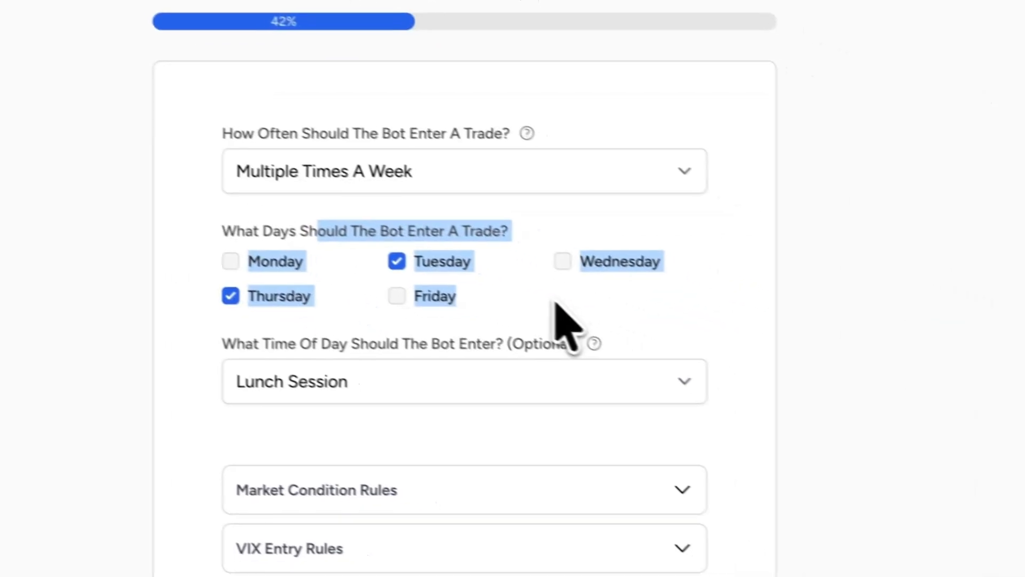
pyautogui.click(781, 394)
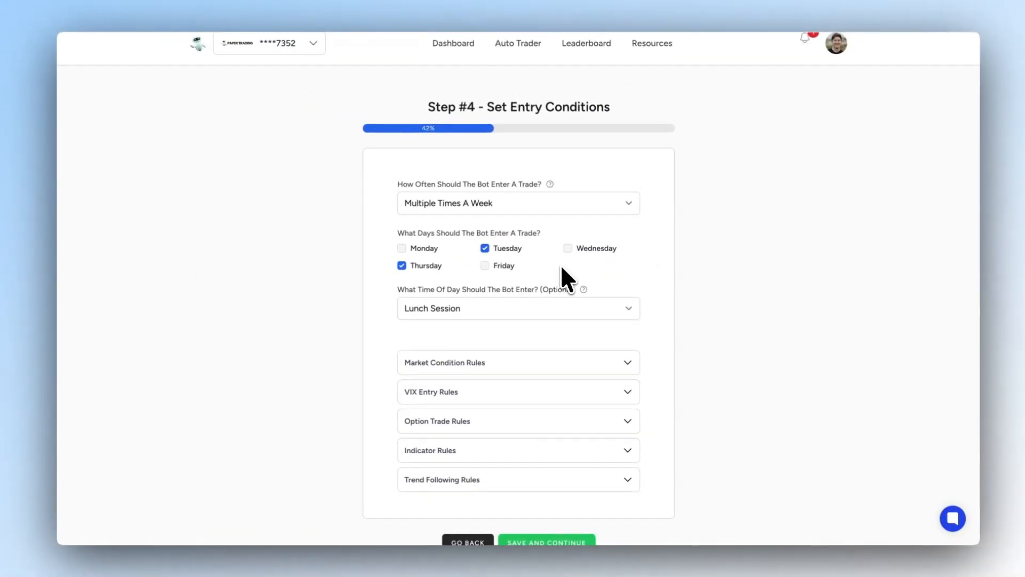
# - Try the Pick Specific Time and Pick Specific Time Range options for the bot's entry time of day
pyautogui.click(559, 308)
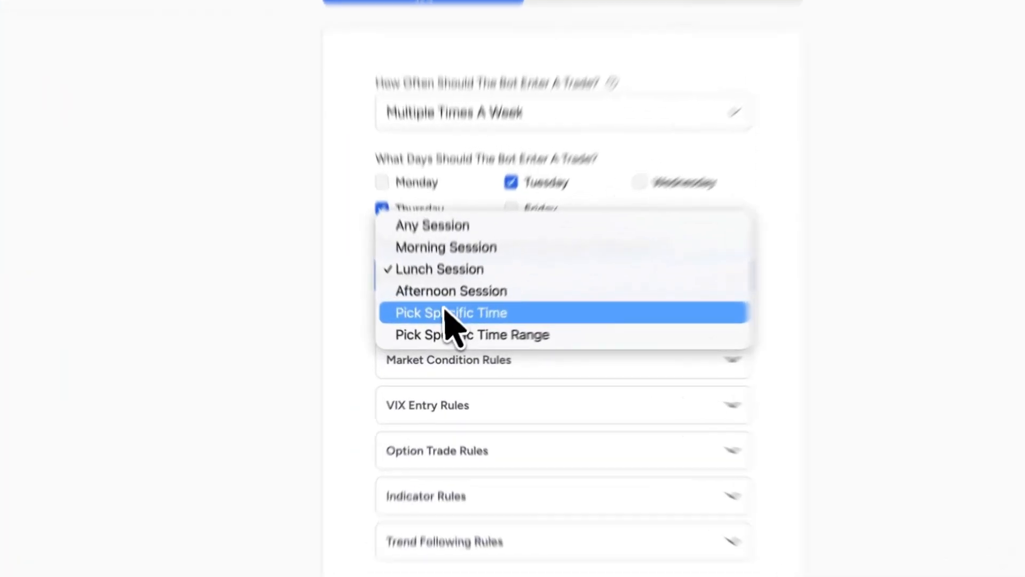
pyautogui.click(440, 330)
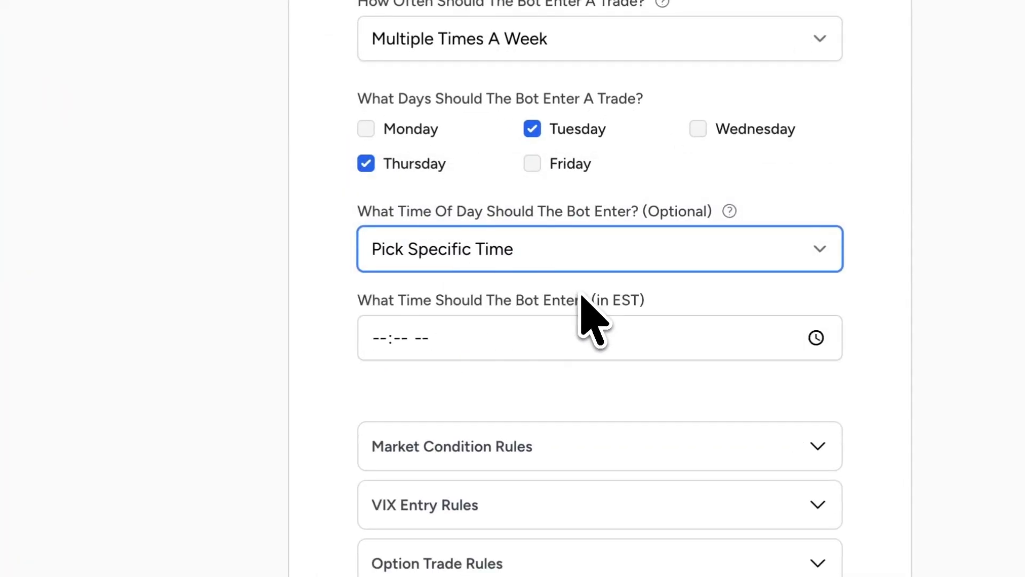
pyautogui.click(523, 326)
pyautogui.click(566, 261)
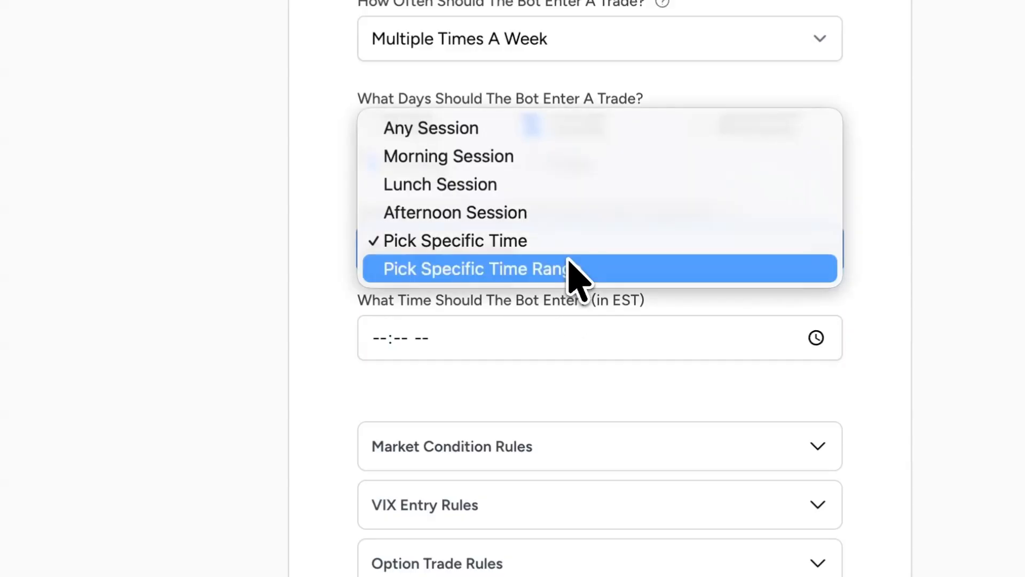
pyautogui.click(587, 272)
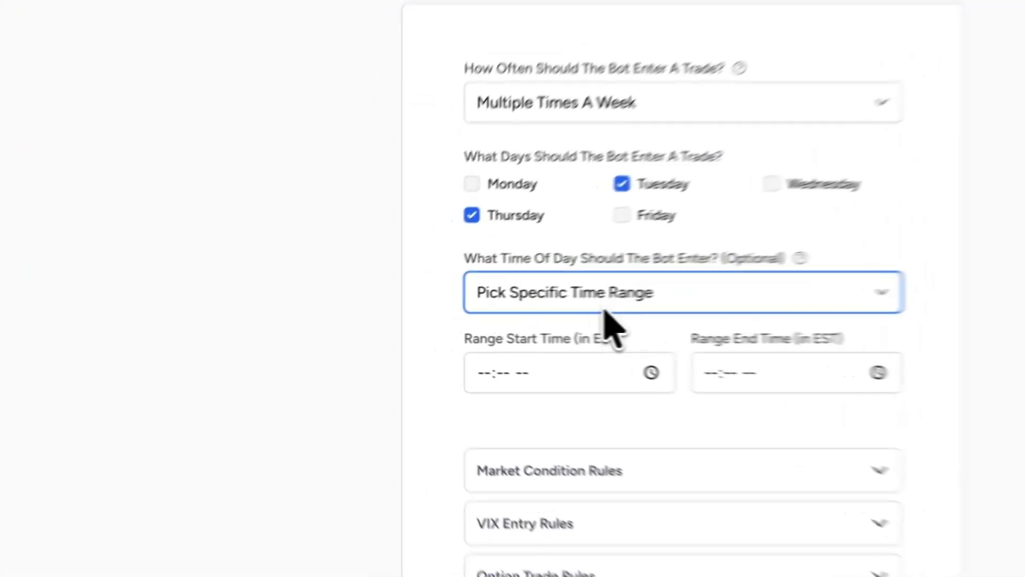
# - Set the time of day the bot should enter to Afternoon Session
pyautogui.click(605, 300)
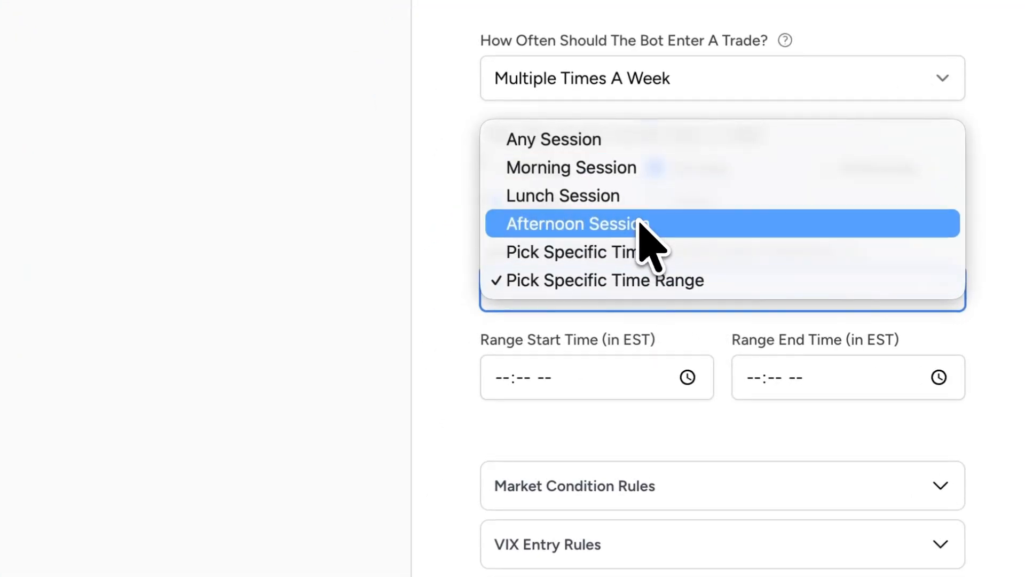
pyautogui.click(622, 229)
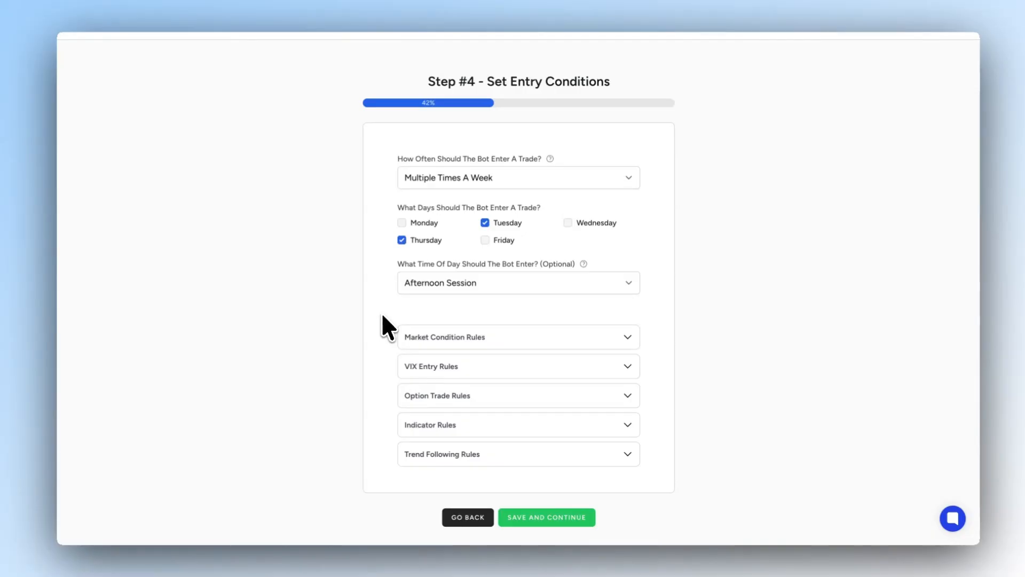
# - Review the Market Condition Rules for red days, FOMC days, half days, and stock move and gap percentages, then collapse them
pyautogui.scroll(-2, 389, 310)
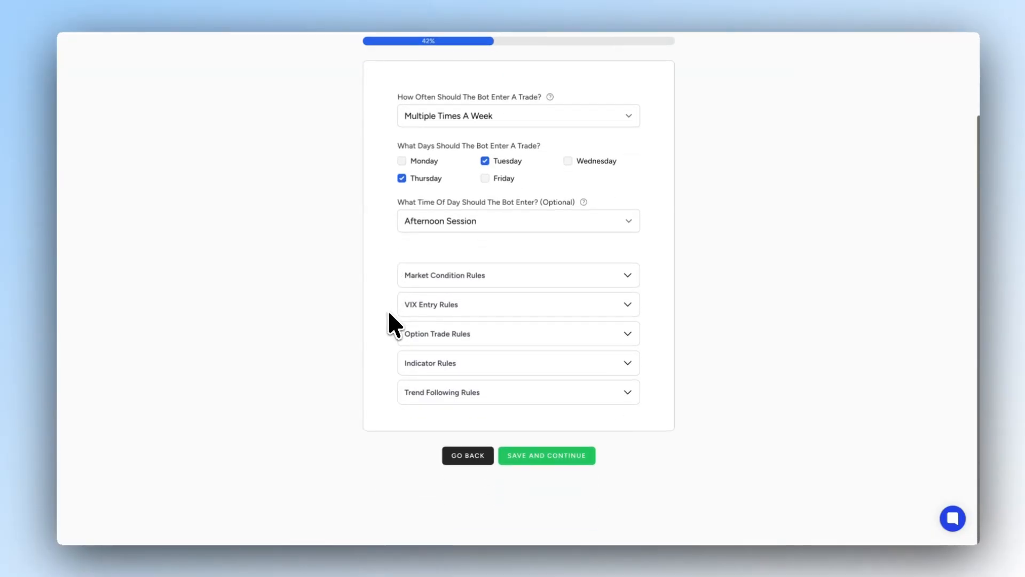
pyautogui.click(452, 274)
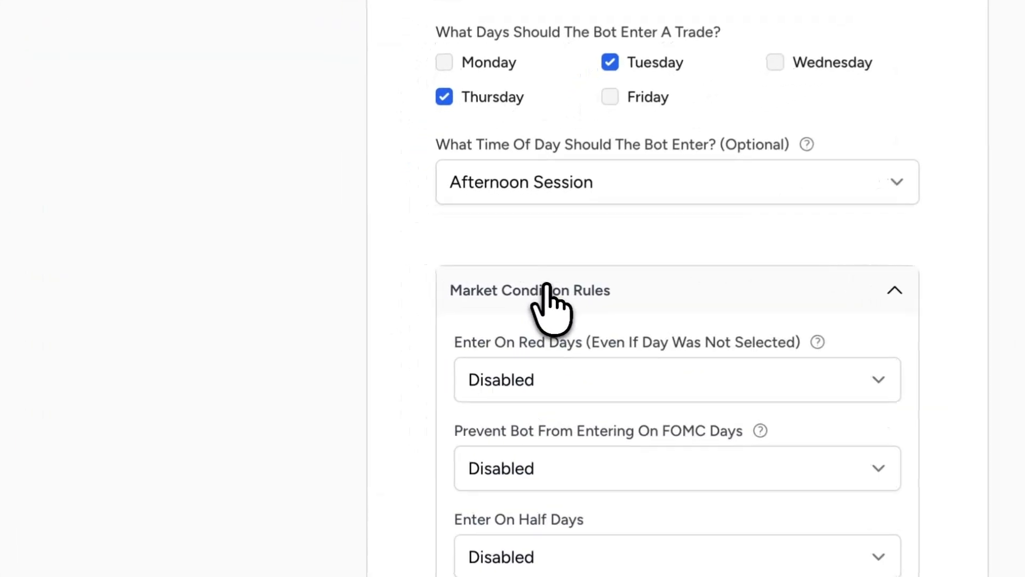
pyautogui.scroll(-1, 548, 289)
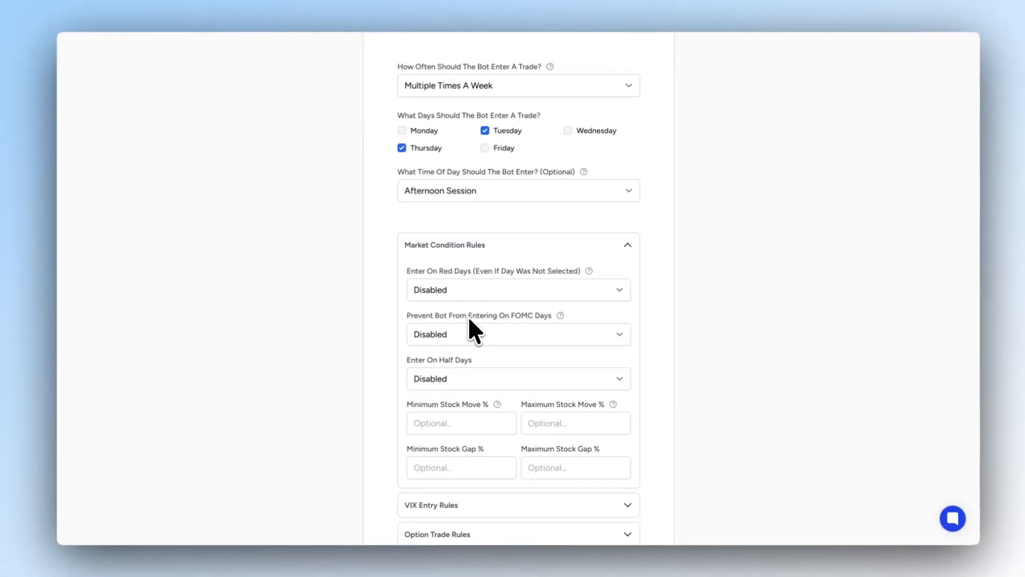
pyautogui.scroll(-1, 468, 315)
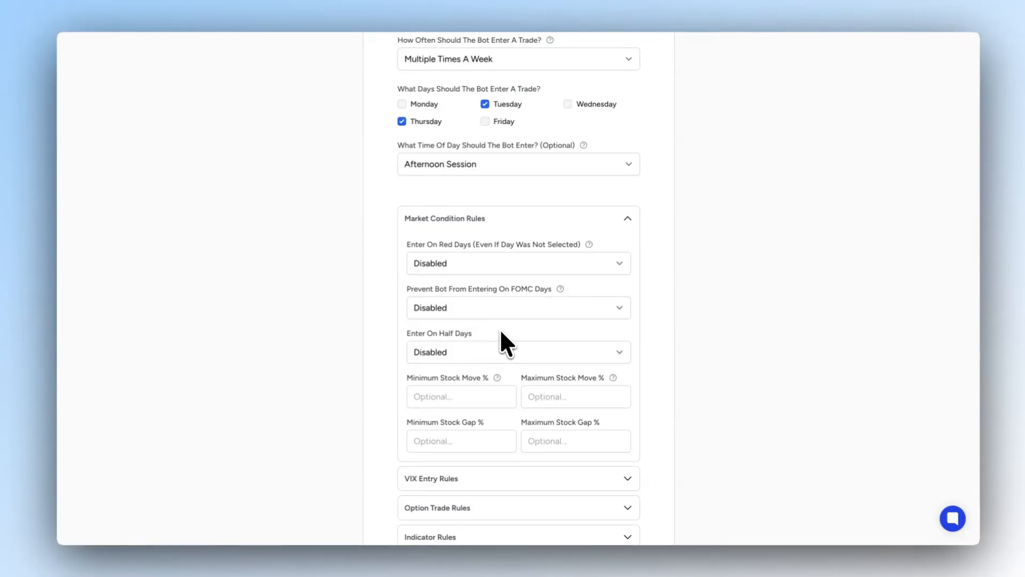
pyautogui.scroll(-1, 502, 332)
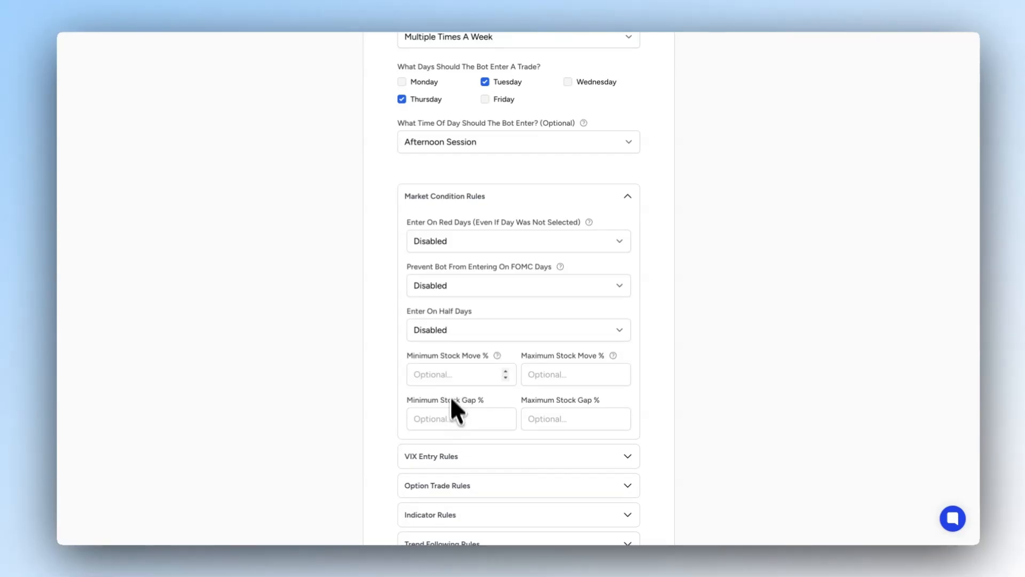
pyautogui.click(468, 202)
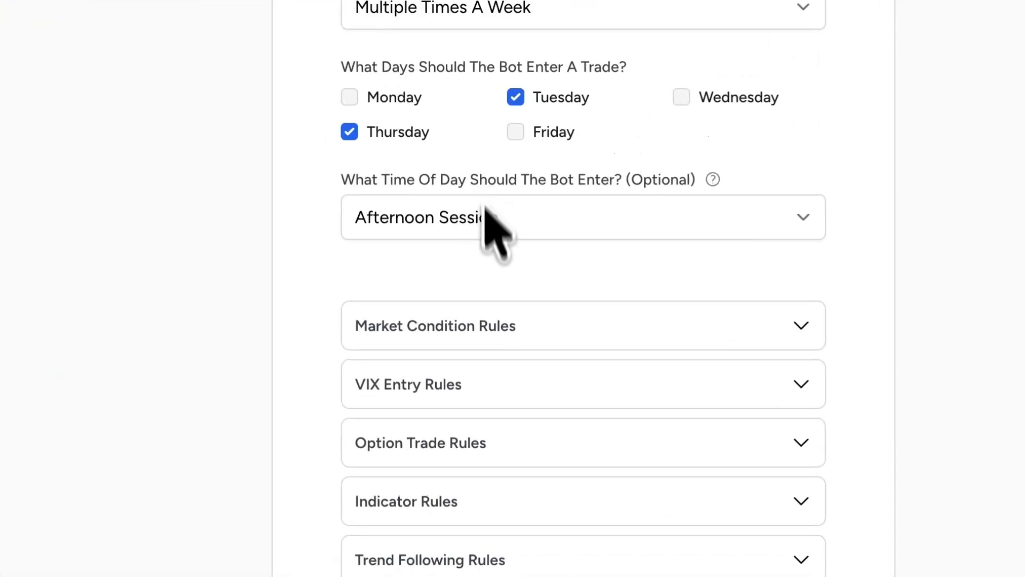
# - Review the VIX Entry Rules and the Option Trade Rules for credit, profit and reward-to-risk limits, leaving all fields empty
pyautogui.click(476, 402)
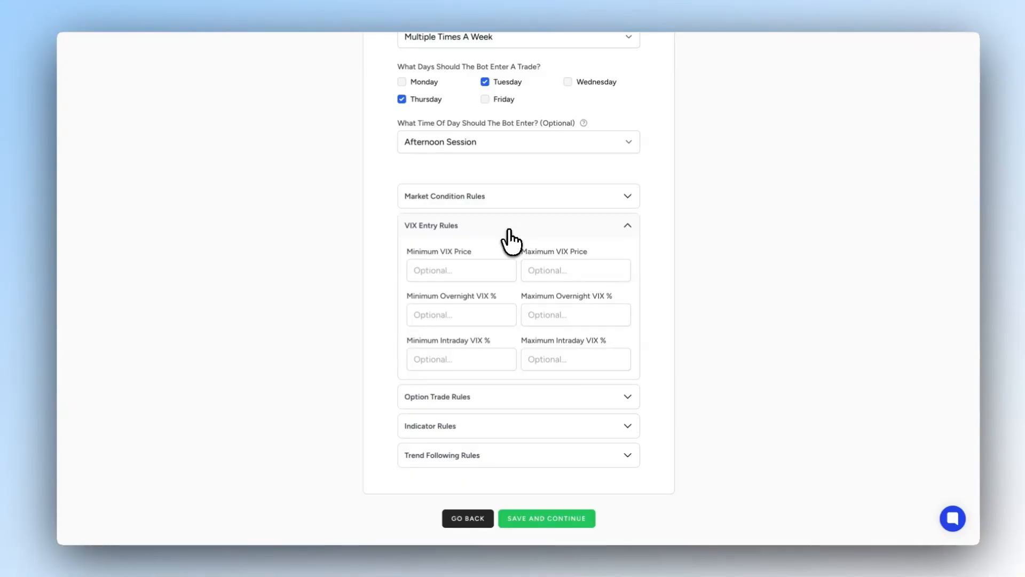
pyautogui.click(510, 226)
pyautogui.click(510, 255)
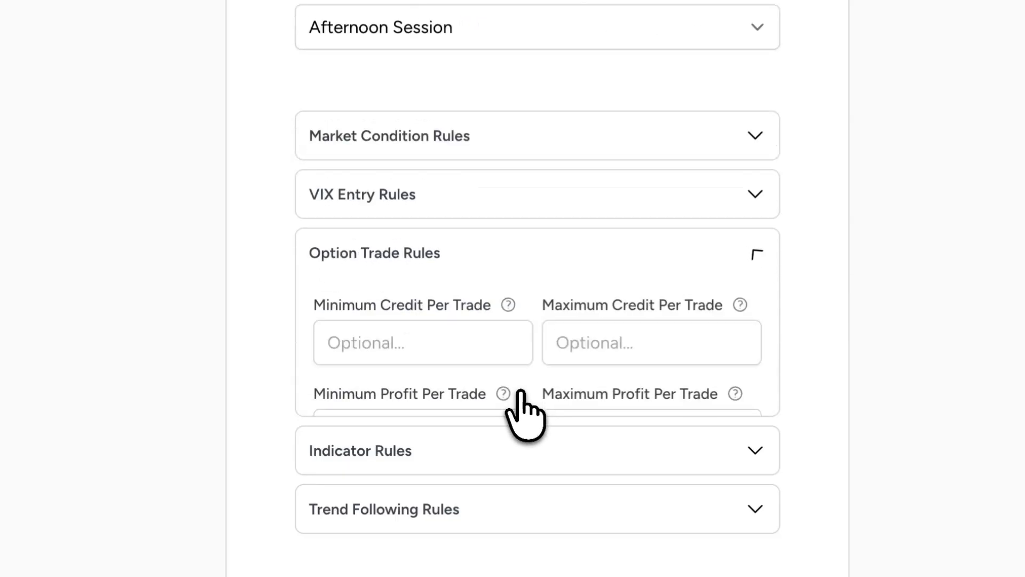
pyautogui.scroll(-1, 522, 390)
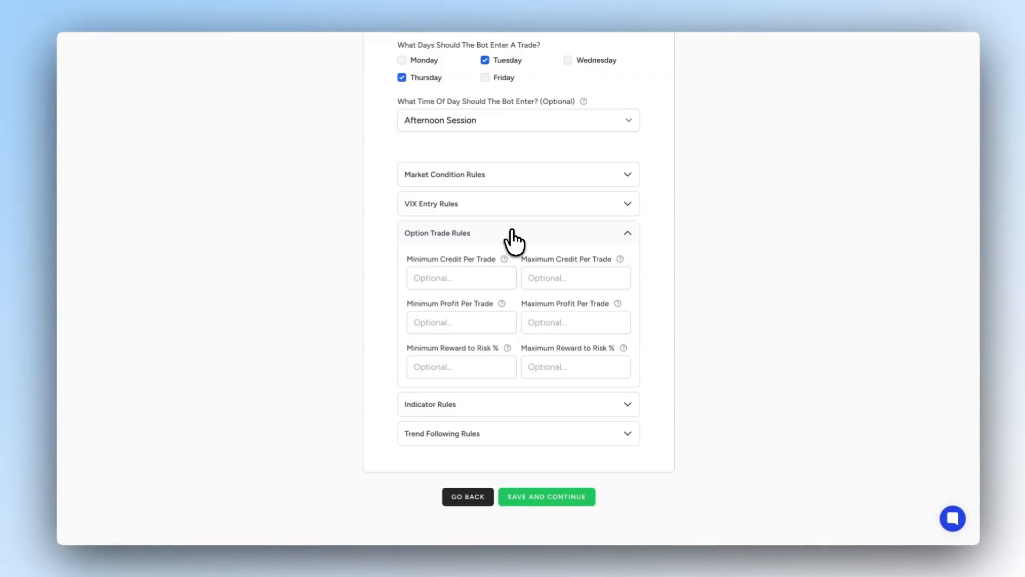
pyautogui.click(509, 233)
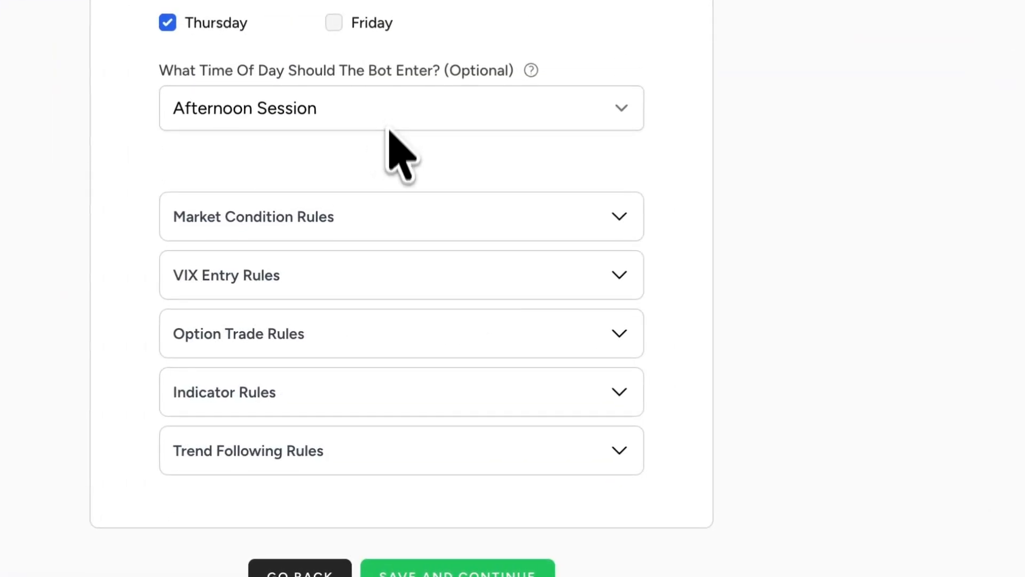
# - Review the Indicator Rules covering SMA, EMA, RSI, ORB and the webhook option, then collapse the section
pyautogui.click(386, 400)
pyautogui.scroll(-6, 394, 419)
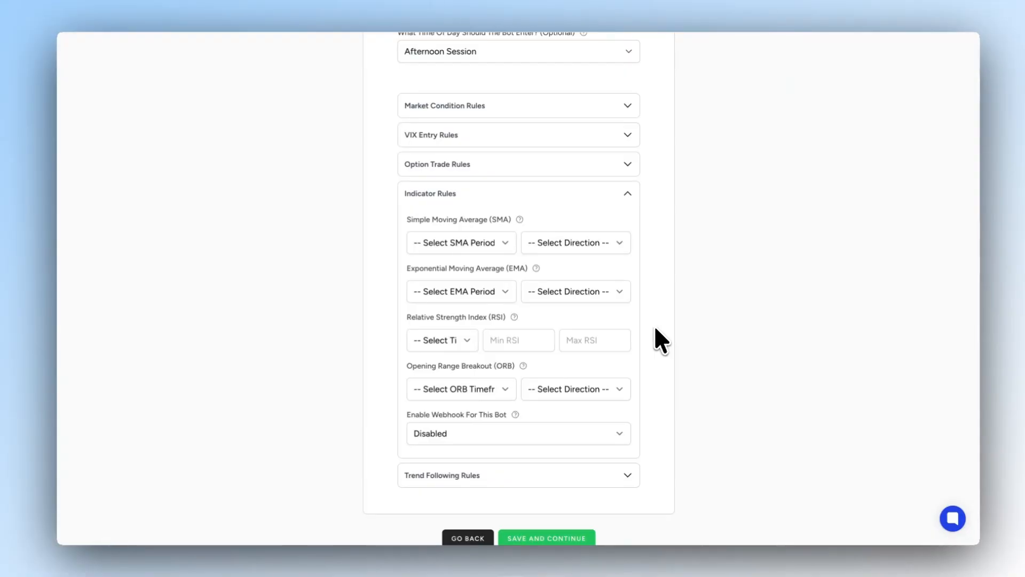
pyautogui.scroll(-2, 655, 325)
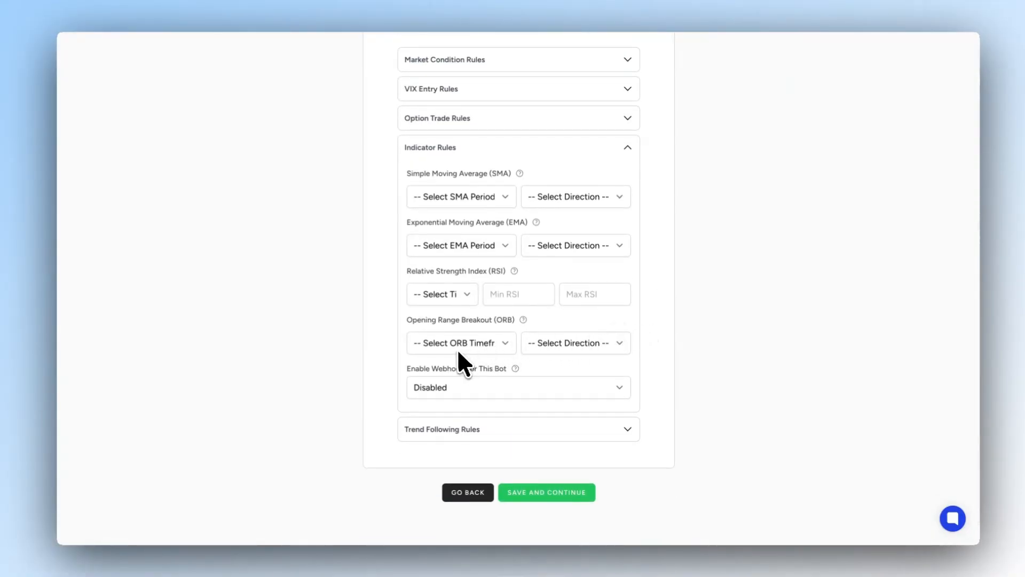
pyautogui.scroll(-1, 459, 353)
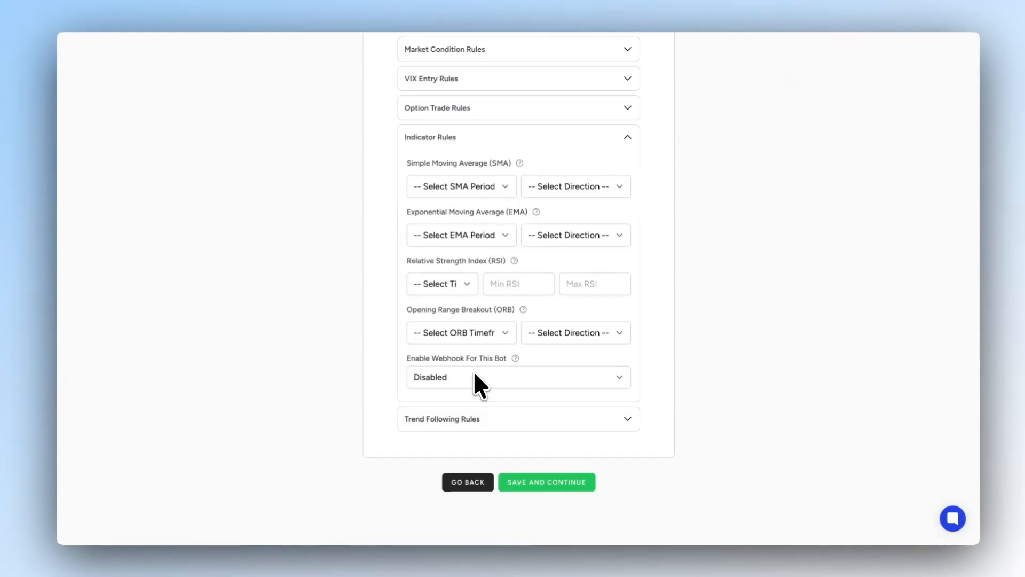
pyautogui.click(497, 136)
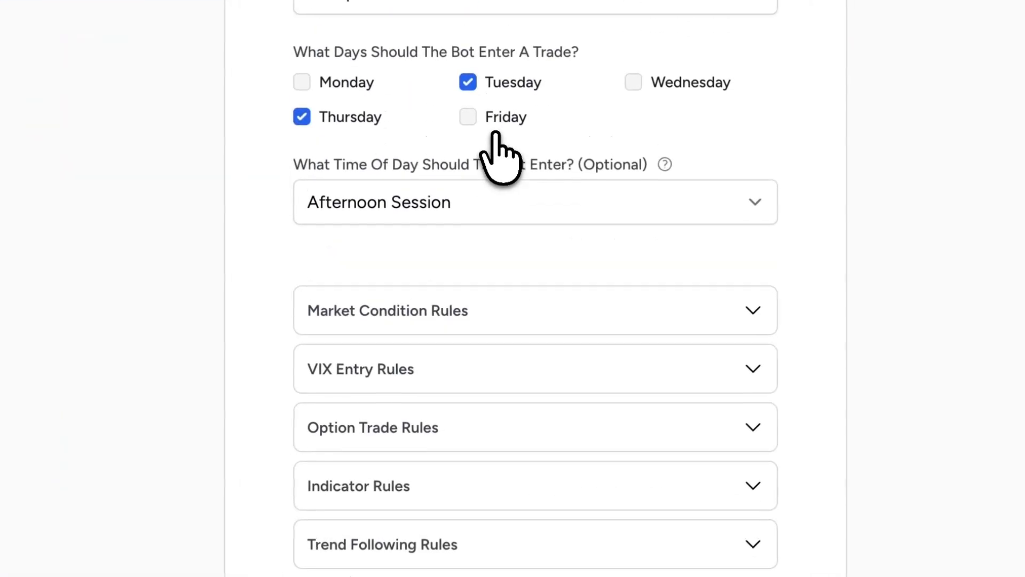
# - Check the Trend Following Rules without changing them, and save the entry conditions to continue to the management conditions
pyautogui.click(534, 549)
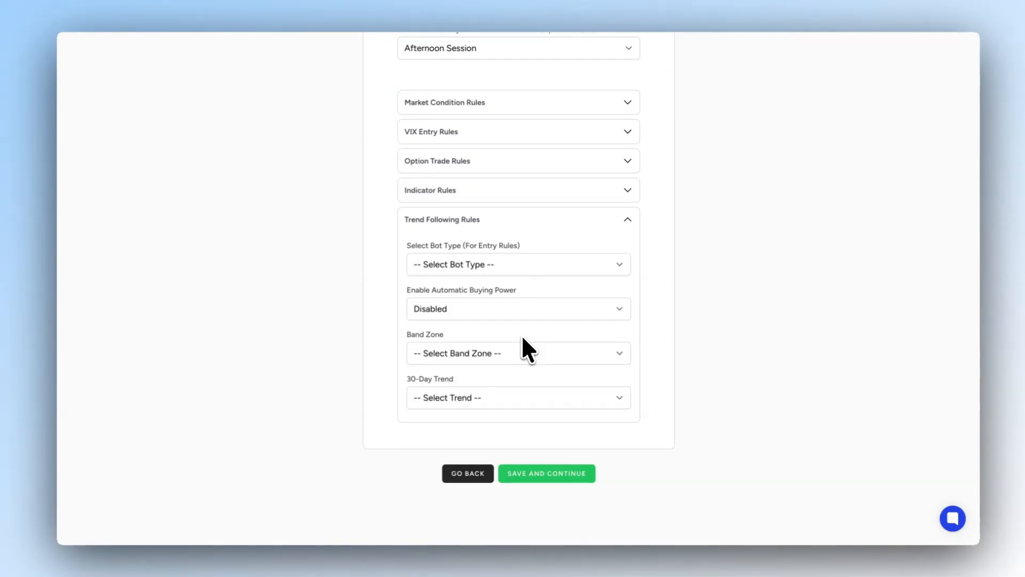
pyautogui.click(558, 229)
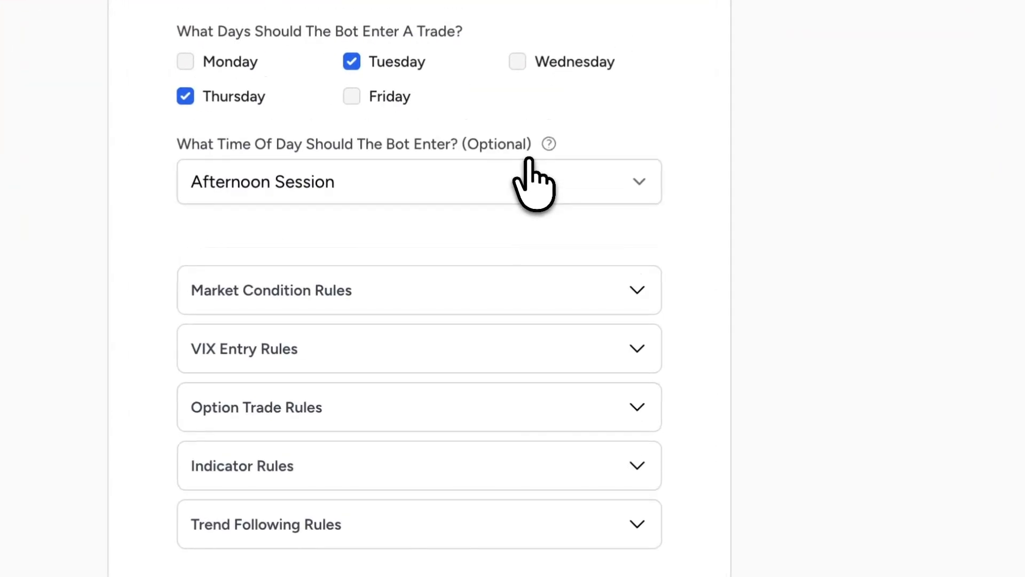
pyautogui.click(529, 406)
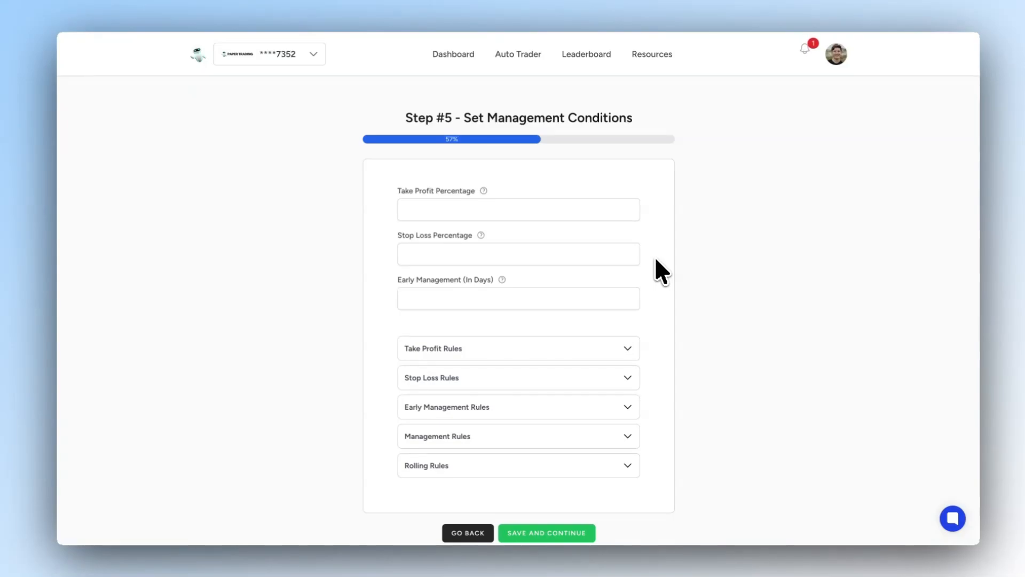
# - Review the Take Profit Rules, including the take profit type and trailing stop conversion settings, then collapse them
pyautogui.scroll(-3, 655, 256)
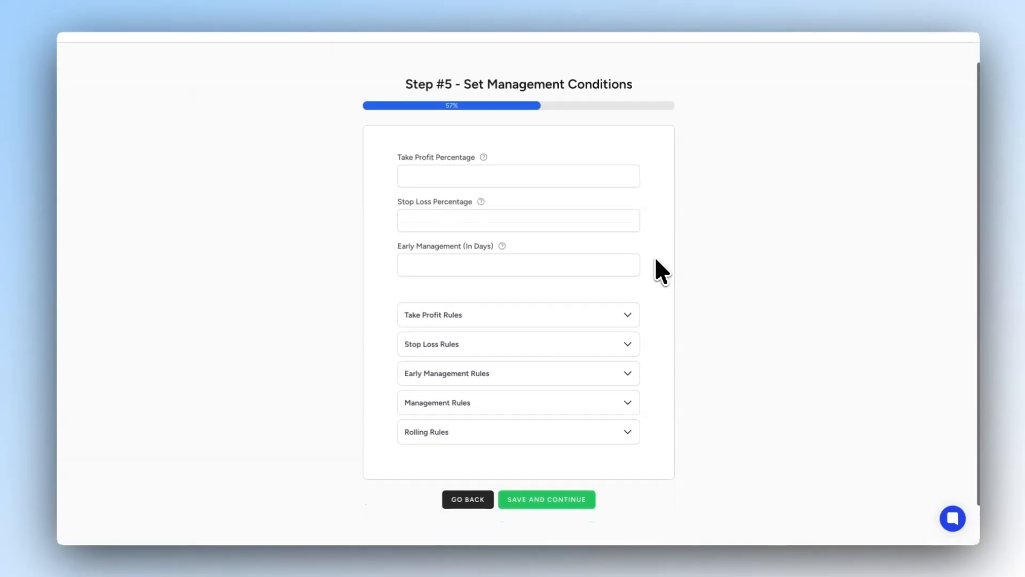
pyautogui.click(591, 266)
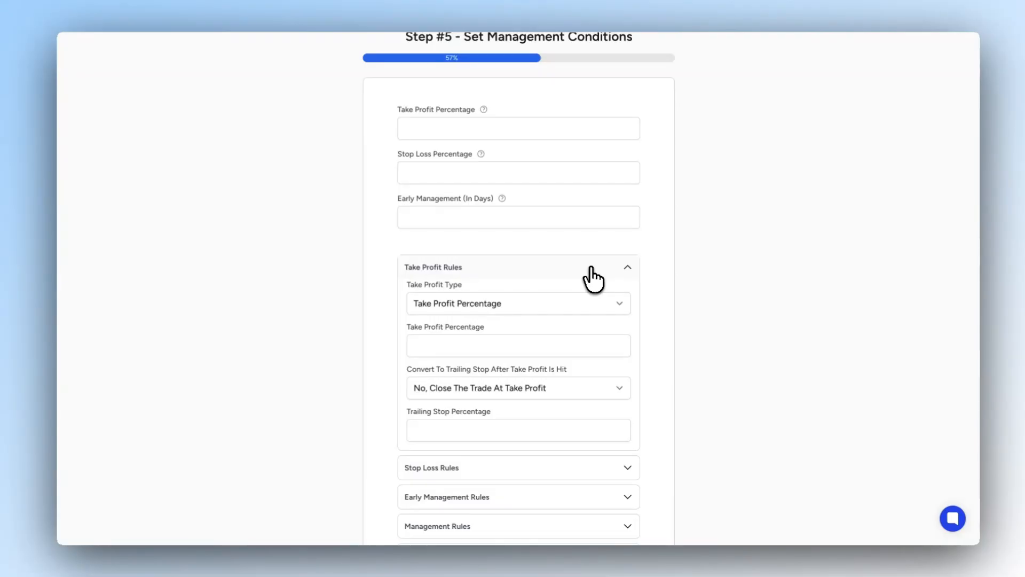
pyautogui.click(590, 268)
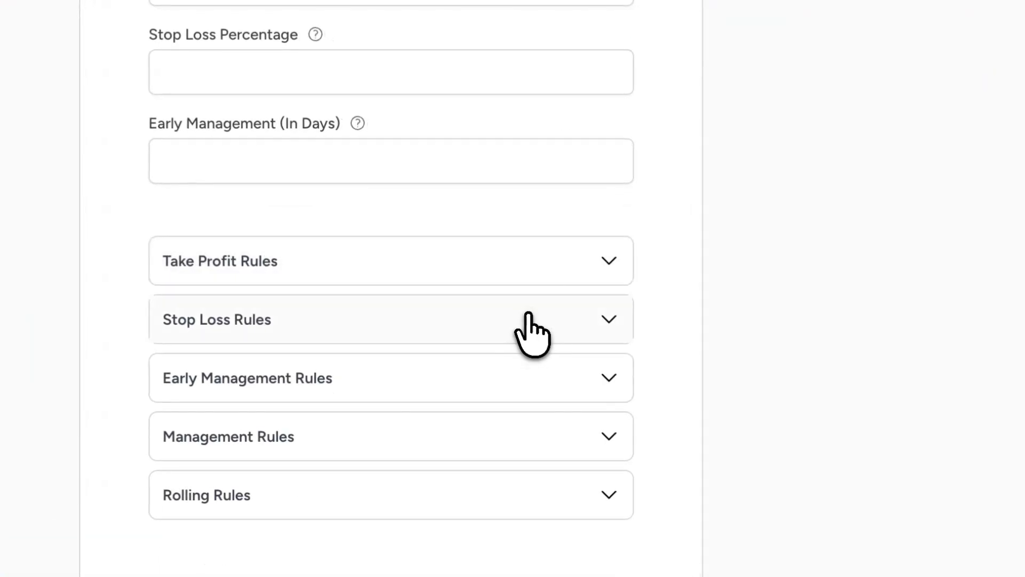
# - Review the Stop Loss Rules and the Early Management Rules, collapsing each section without entering values
pyautogui.click(586, 293)
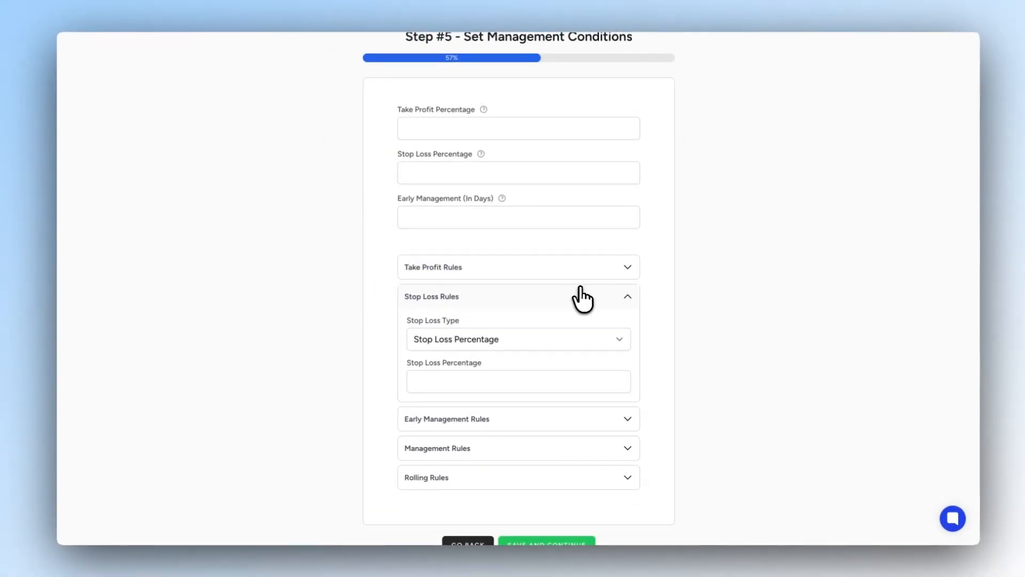
pyautogui.click(581, 289)
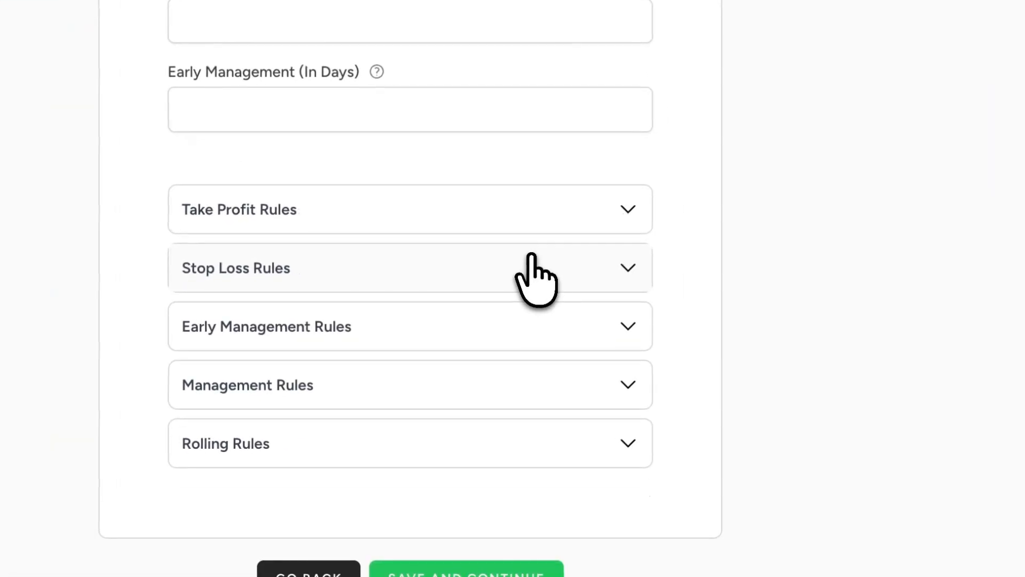
pyautogui.click(516, 322)
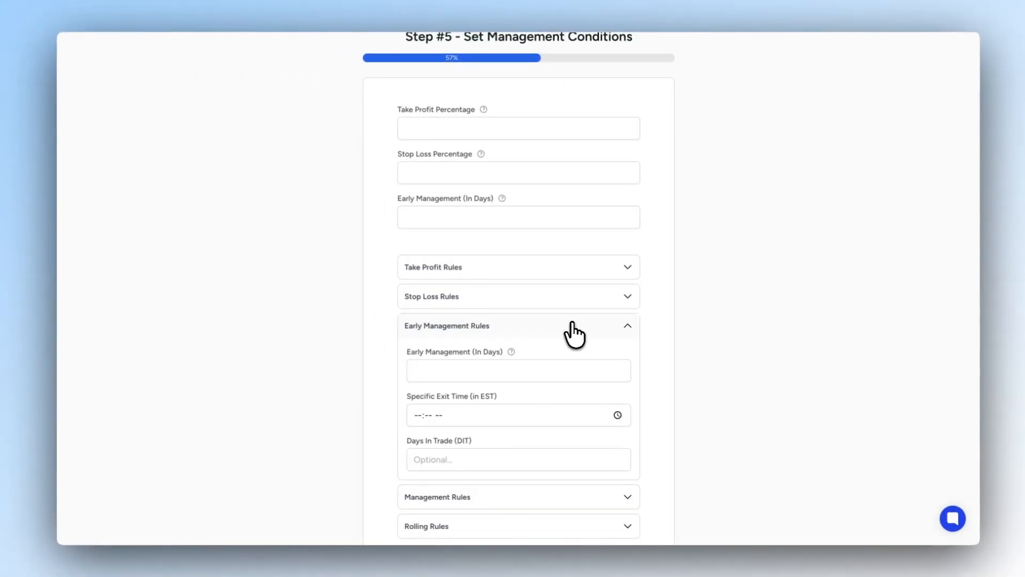
pyautogui.click(572, 327)
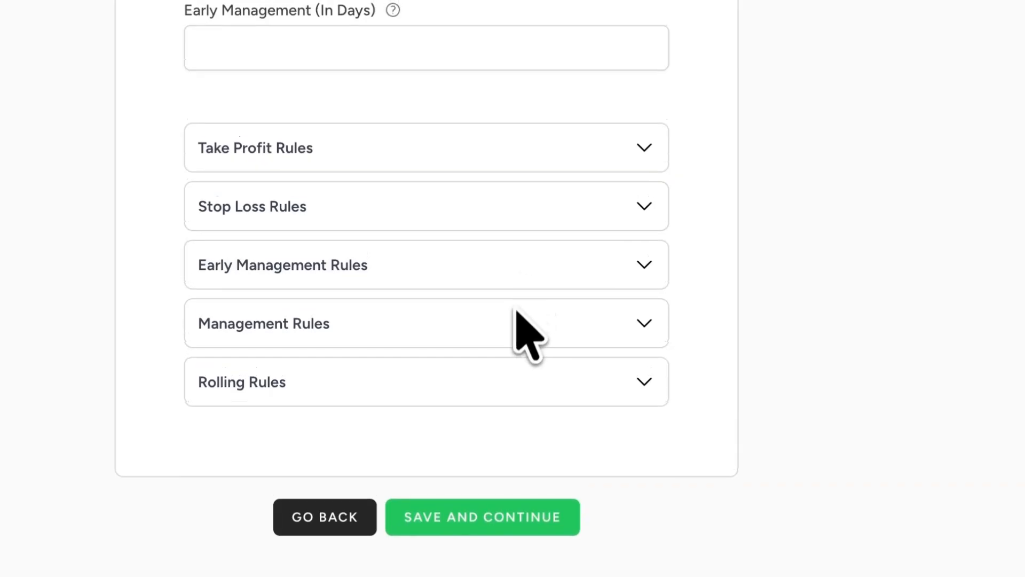
# - Review the Management Rules covering price basis, short strike, in-the-money expiration, stop loss and take profit actions, then collapse the section
pyautogui.click(564, 355)
pyautogui.scroll(-7, 512, 316)
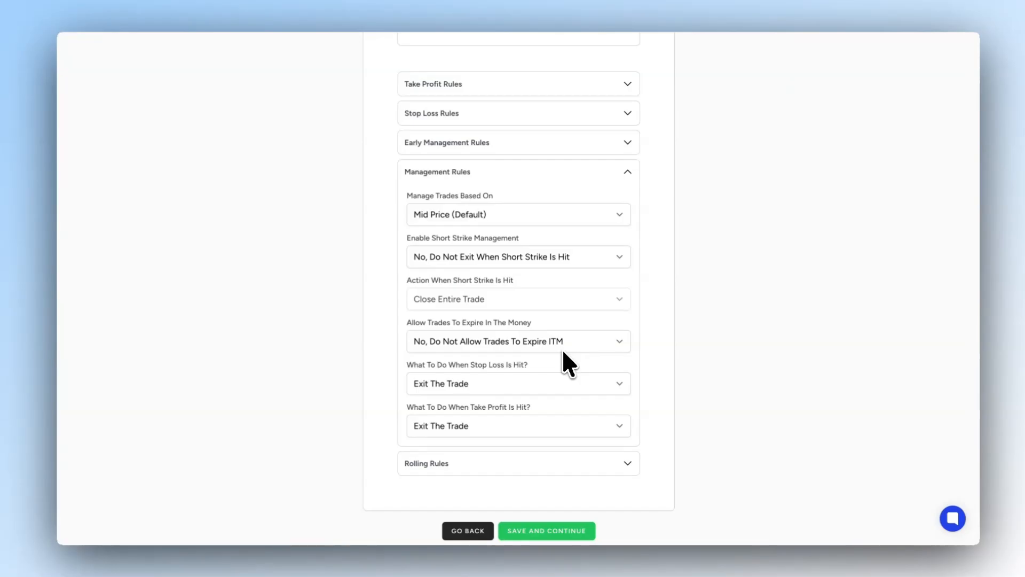
pyautogui.click(557, 171)
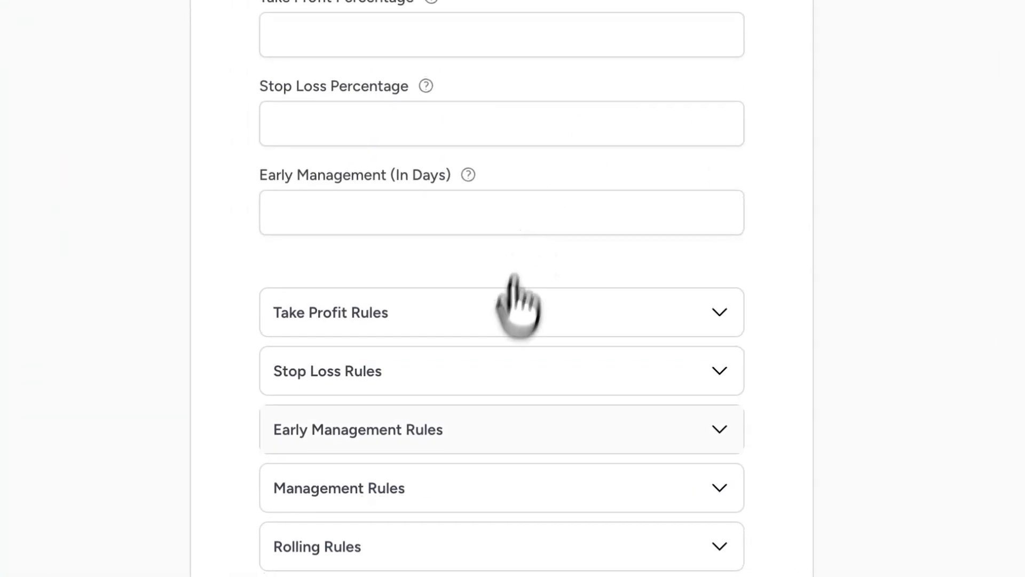
# - Expand the Rolling Rules and set the trade to roll at 21 DTE
pyautogui.click(425, 547)
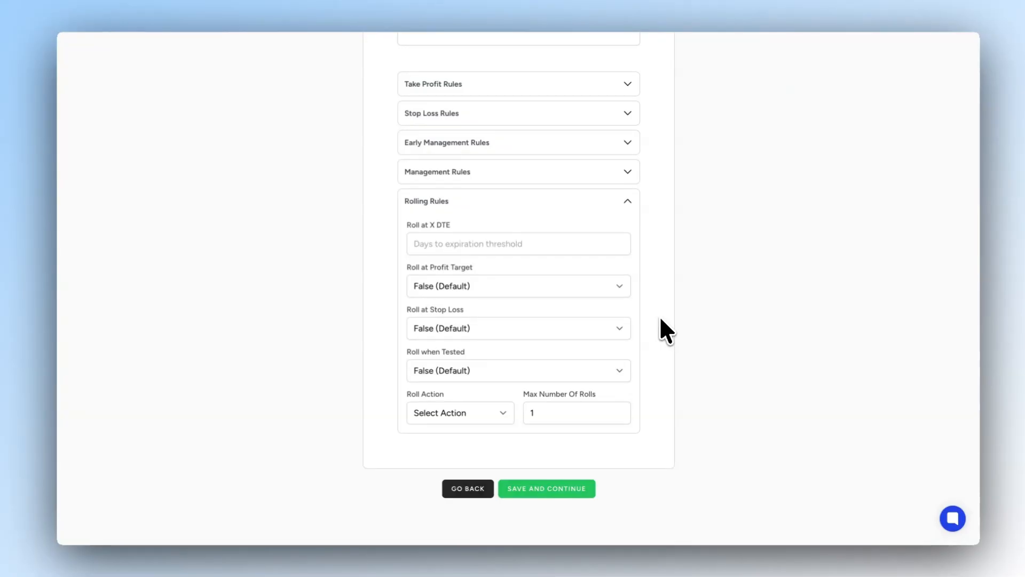
pyautogui.click(567, 249)
pyautogui.write('21')
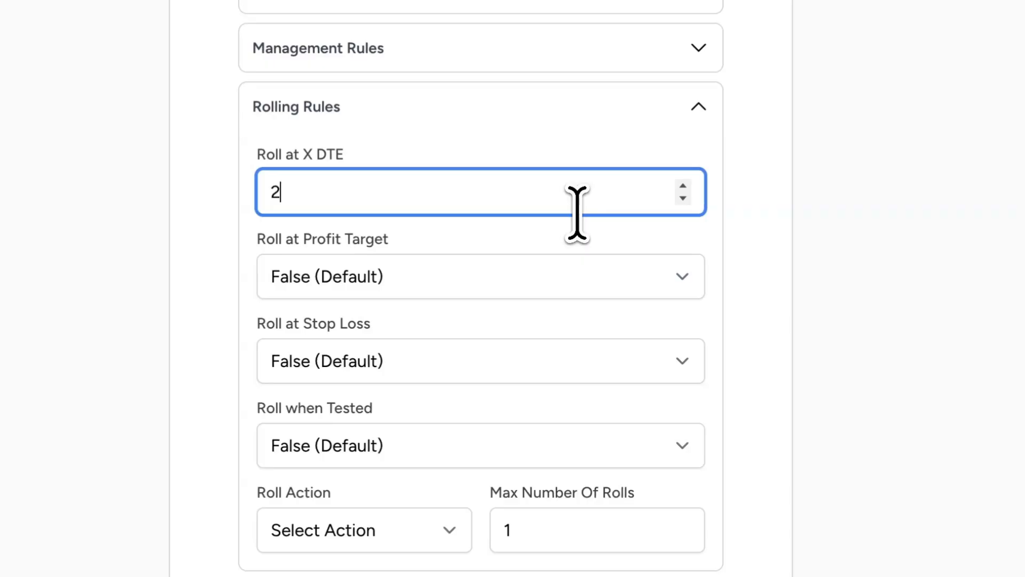
pyautogui.click(522, 141)
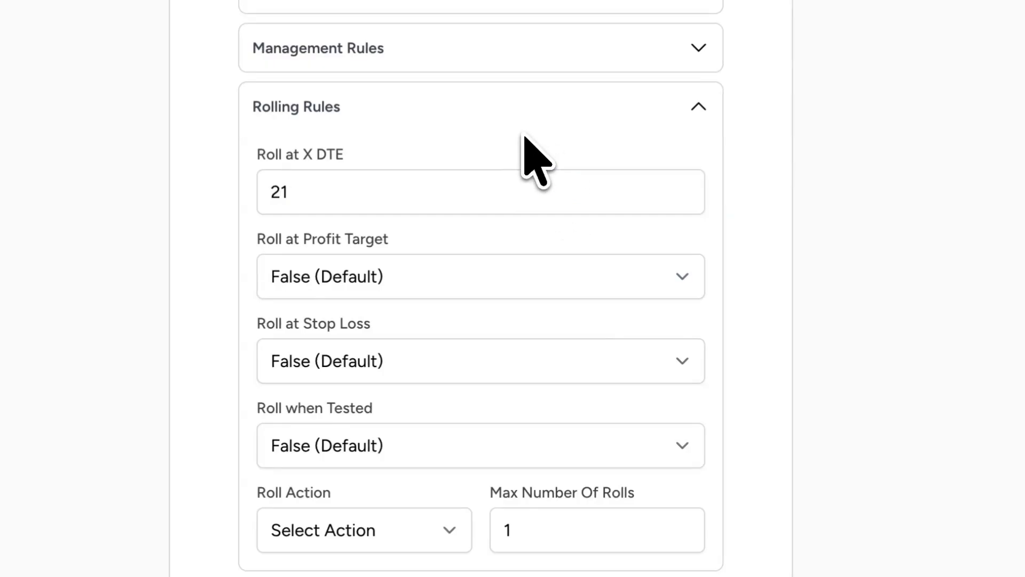
# - Try the roll action Roll To Further Expiration with a roll DTE threshold of 5 days to add
pyautogui.click(406, 529)
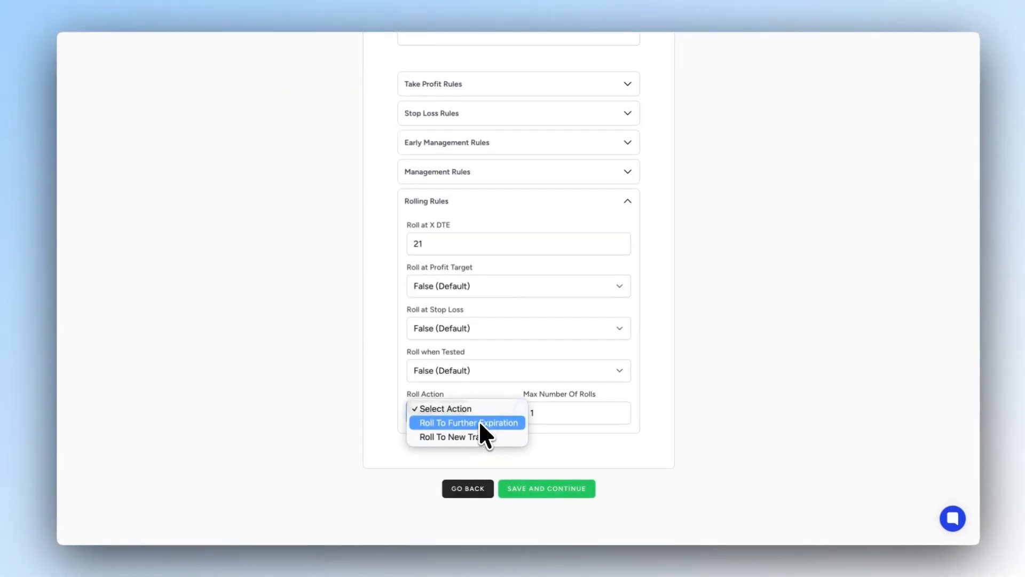
pyautogui.click(479, 422)
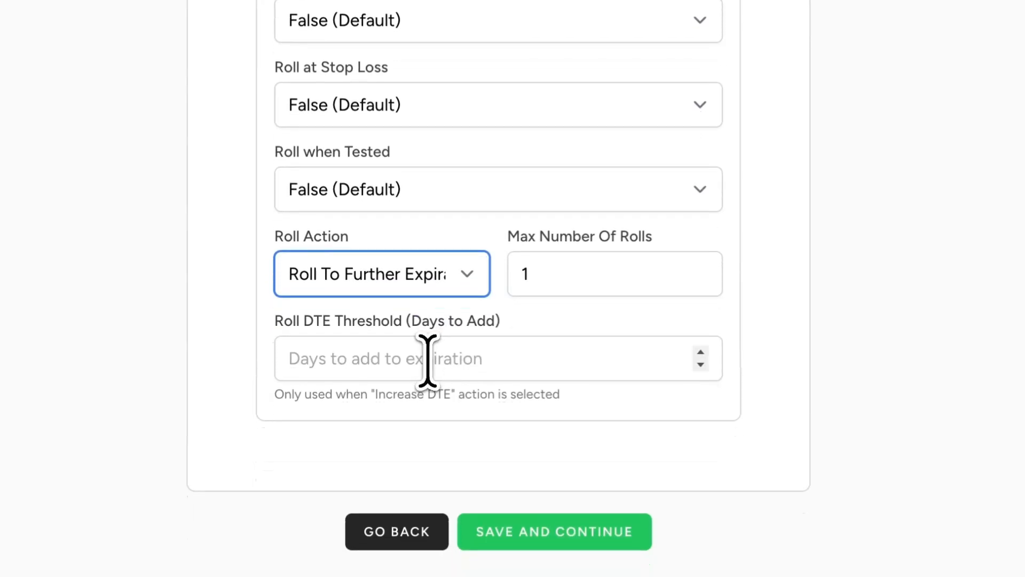
pyautogui.click(427, 359)
pyautogui.write('5')
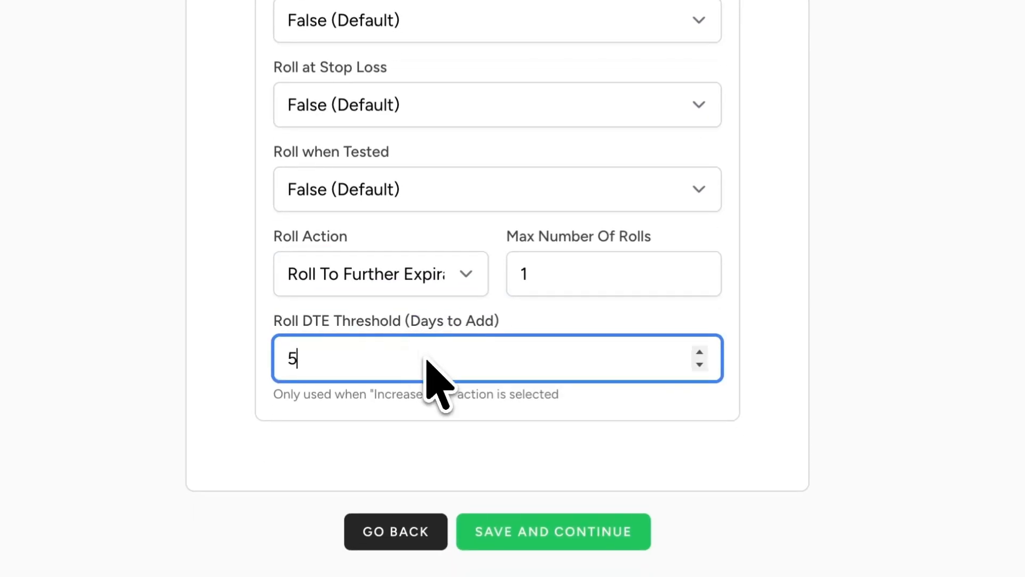
# - Set the roll action to Roll To New Trade
pyautogui.click(446, 272)
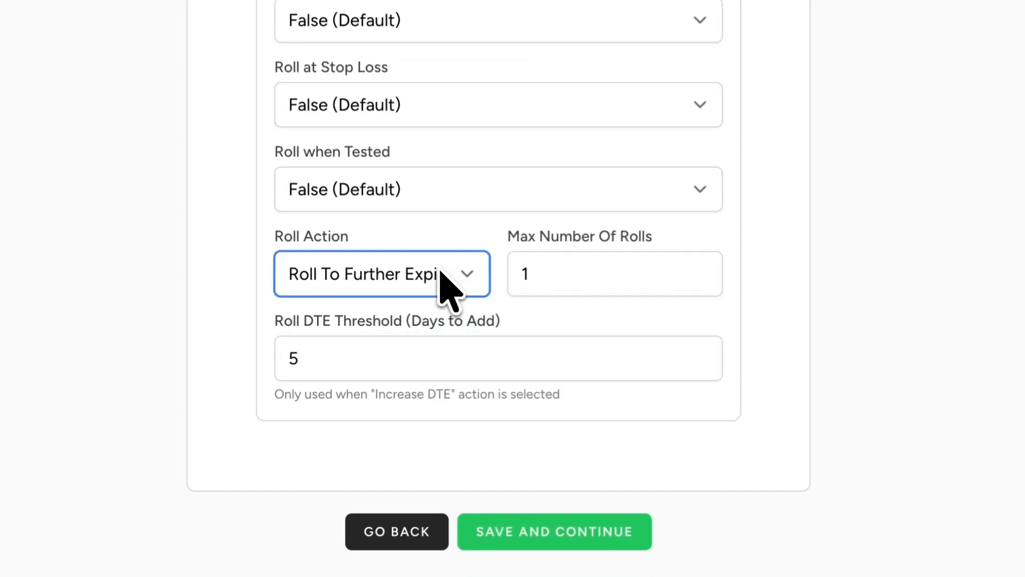
pyautogui.click(427, 294)
pyautogui.click(457, 235)
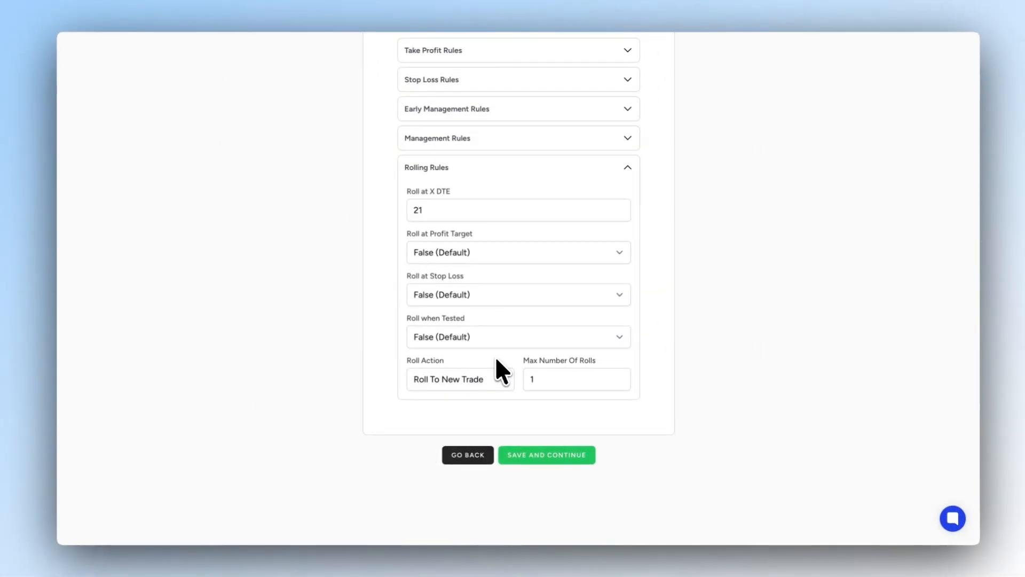
# - Collapse the Rolling Rules and save the management conditions, continuing without a stop loss
pyautogui.click(507, 166)
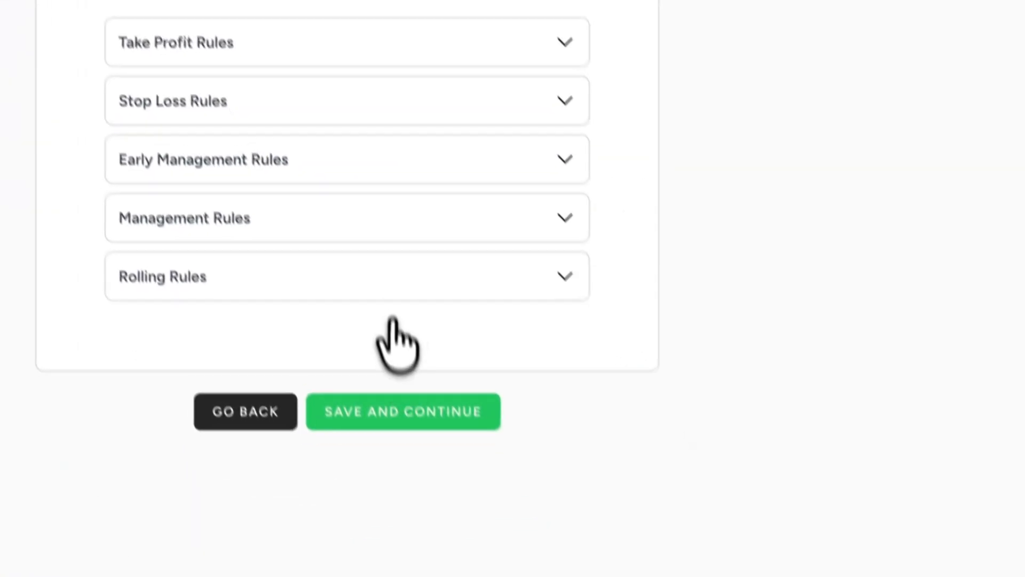
pyautogui.click(414, 412)
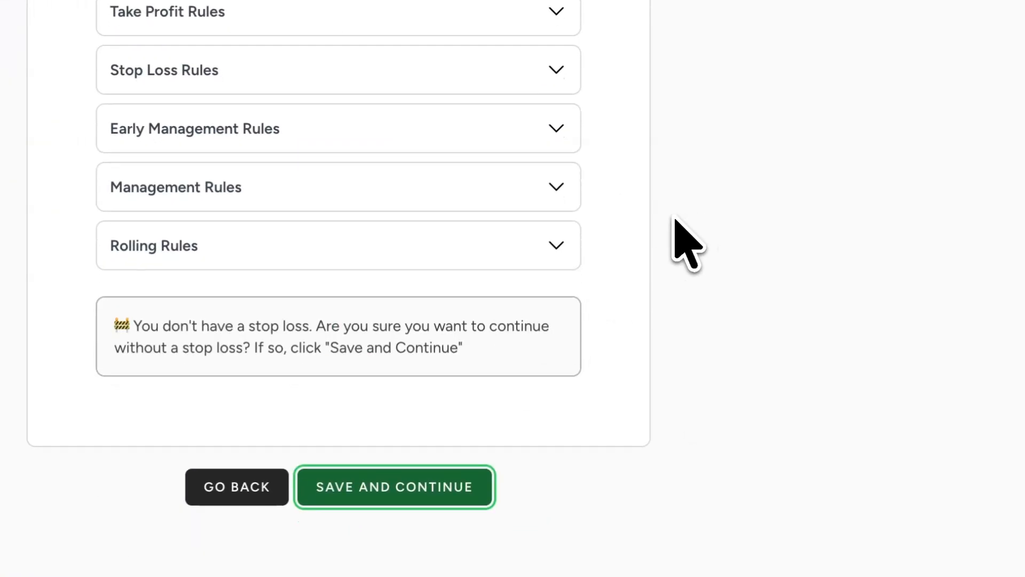
pyautogui.click(431, 500)
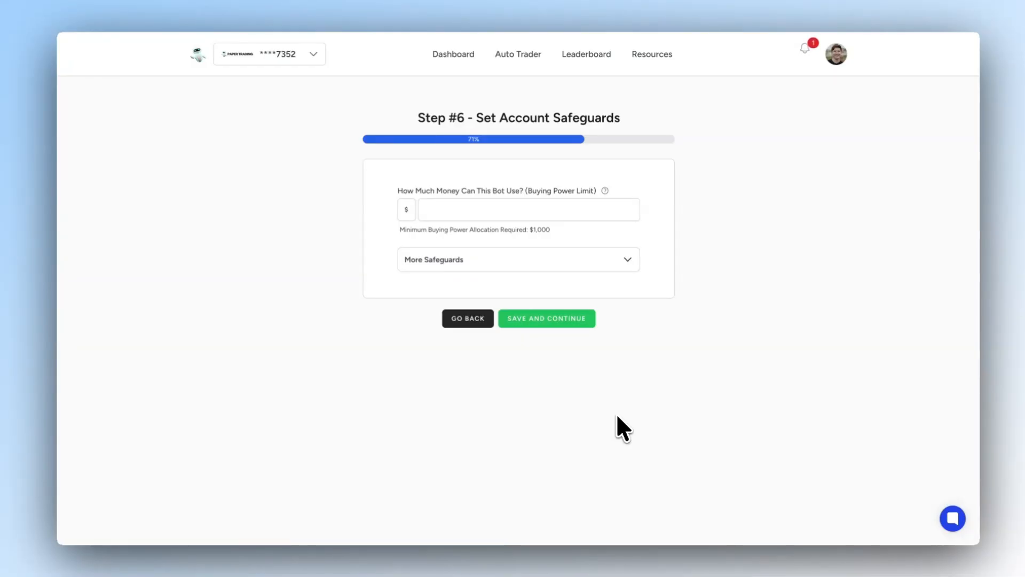
# - Check the minimum buying power allocation and set the bot's buying power limit to $1000
pyautogui.moveTo(401, 230); pyautogui.dragTo(417, 229)
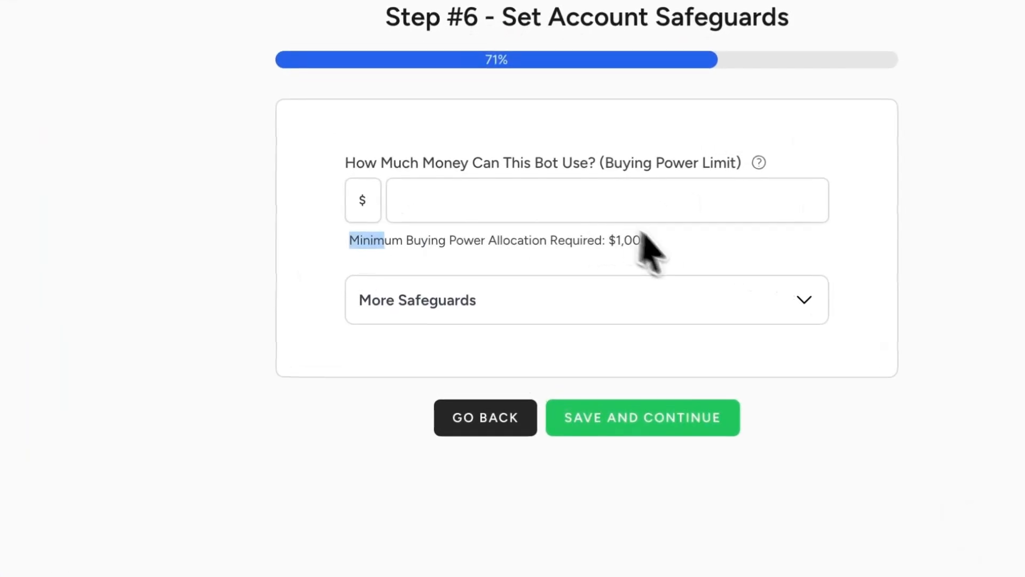
pyautogui.moveTo(644, 235); pyautogui.dragTo(662, 242)
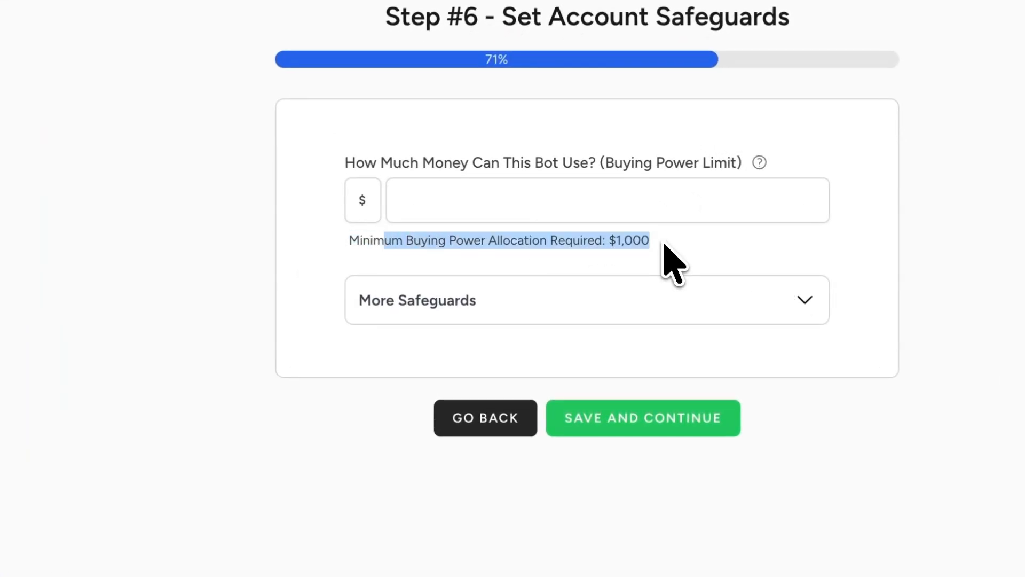
pyautogui.click(626, 212)
pyautogui.write('1000')
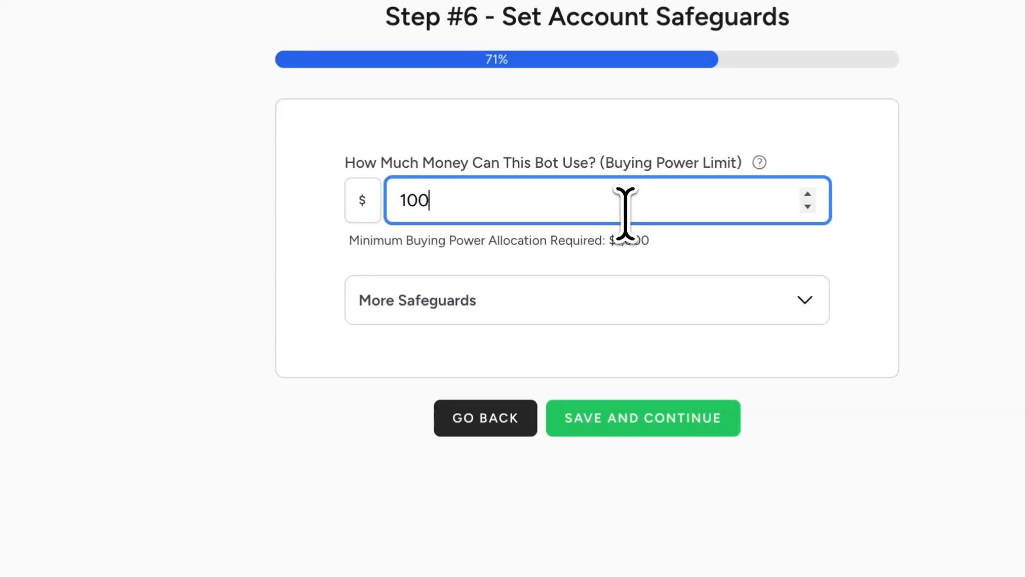
pyautogui.click(596, 131)
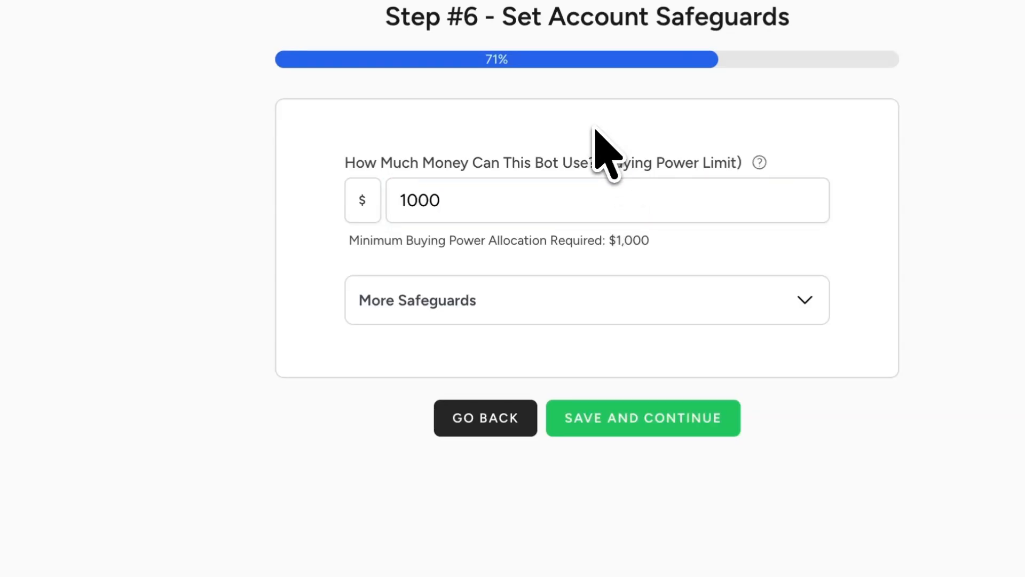
# - Review the additional safeguards for volatility, market crash and maximum open trades without changing them, and save the account safeguards
pyautogui.click(593, 294)
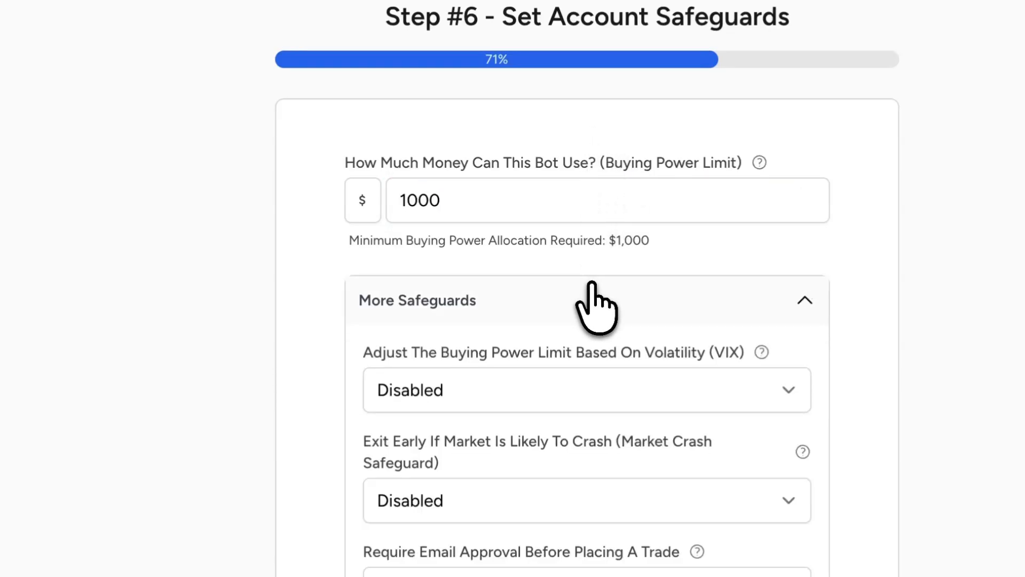
pyautogui.scroll(-2, 598, 297)
pyautogui.moveTo(441, 232); pyautogui.dragTo(668, 229)
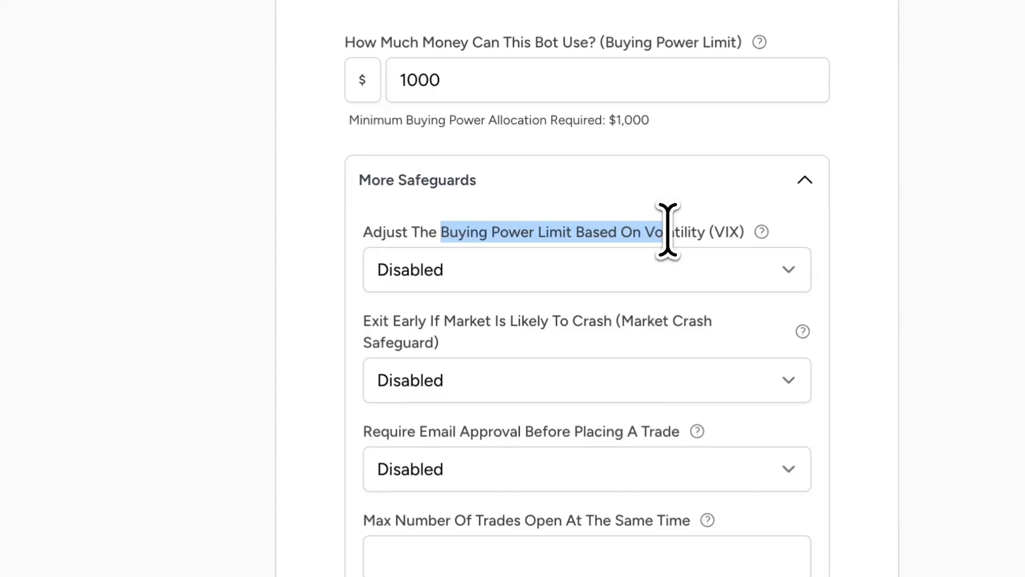
pyautogui.tripleClick(481, 320)
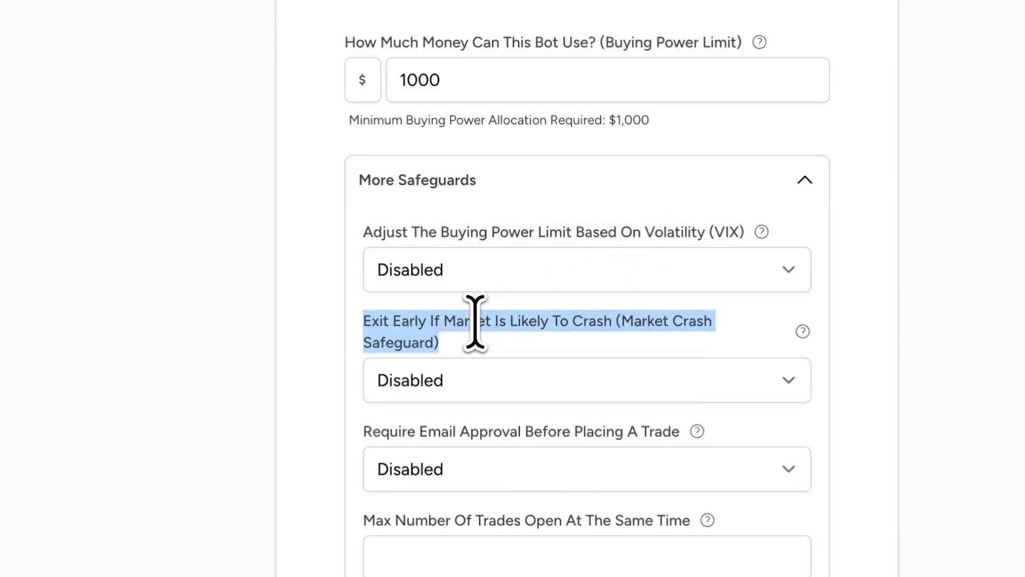
pyautogui.click(453, 522)
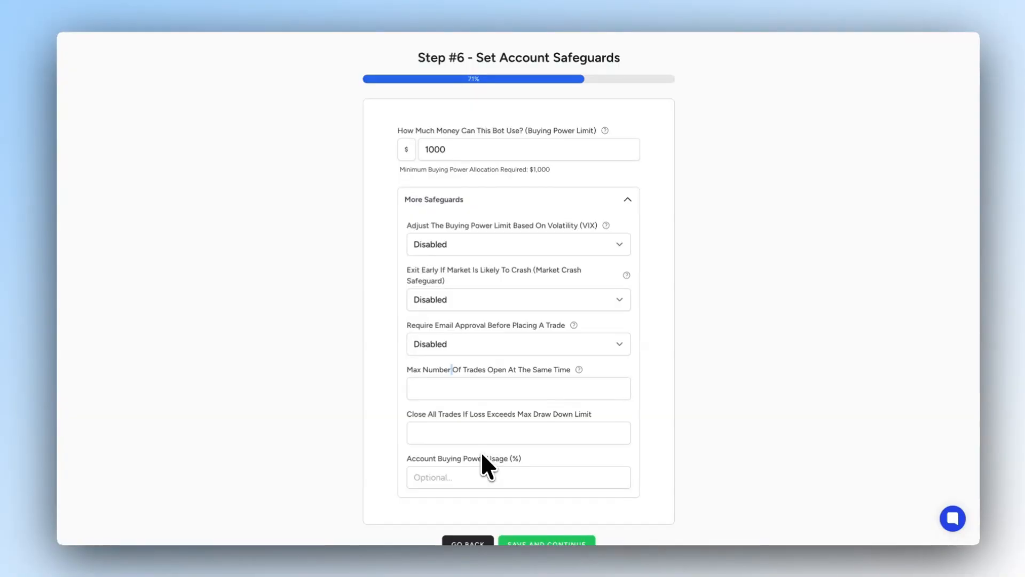
pyautogui.click(506, 205)
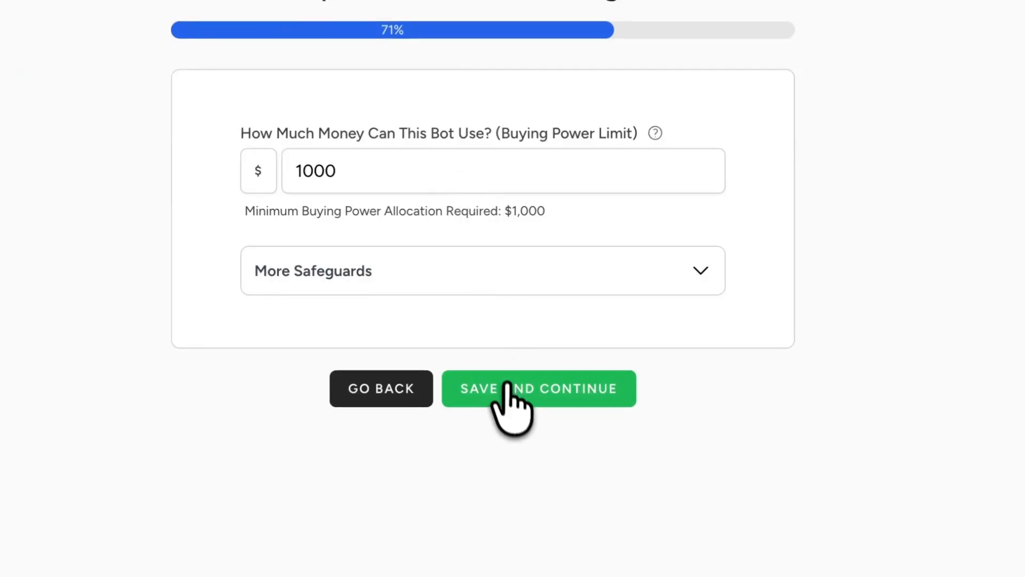
pyautogui.click(506, 386)
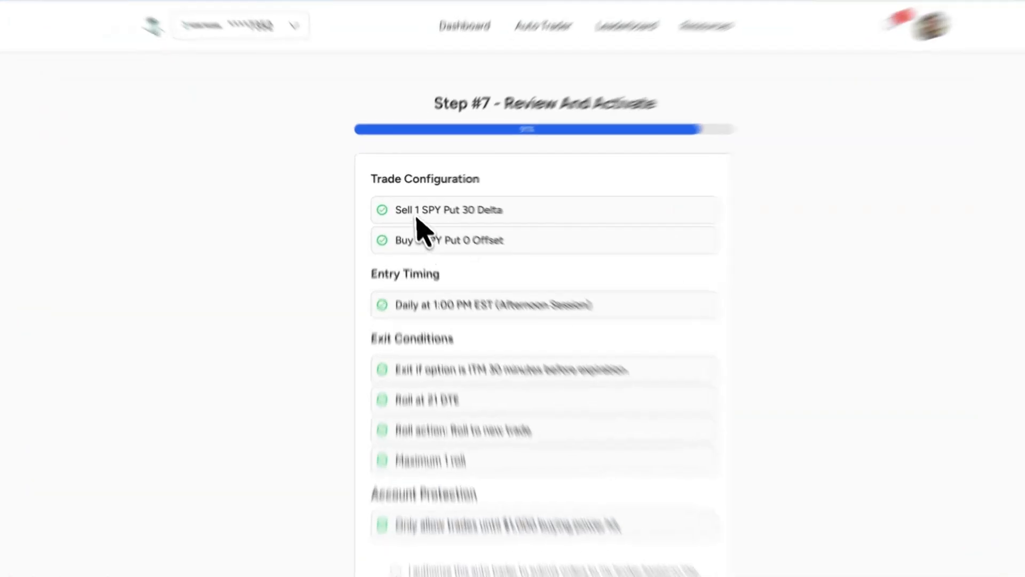
# - Review the sell and buy legs of the SPY put trade configuration in the final summary
pyautogui.moveTo(401, 210); pyautogui.dragTo(506, 213)
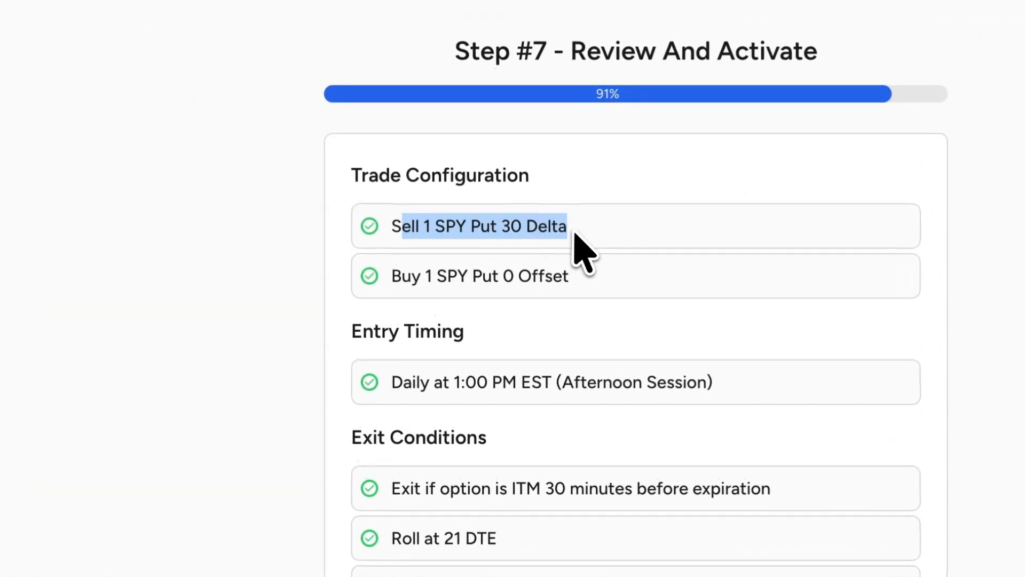
pyautogui.moveTo(402, 240); pyautogui.dragTo(542, 239)
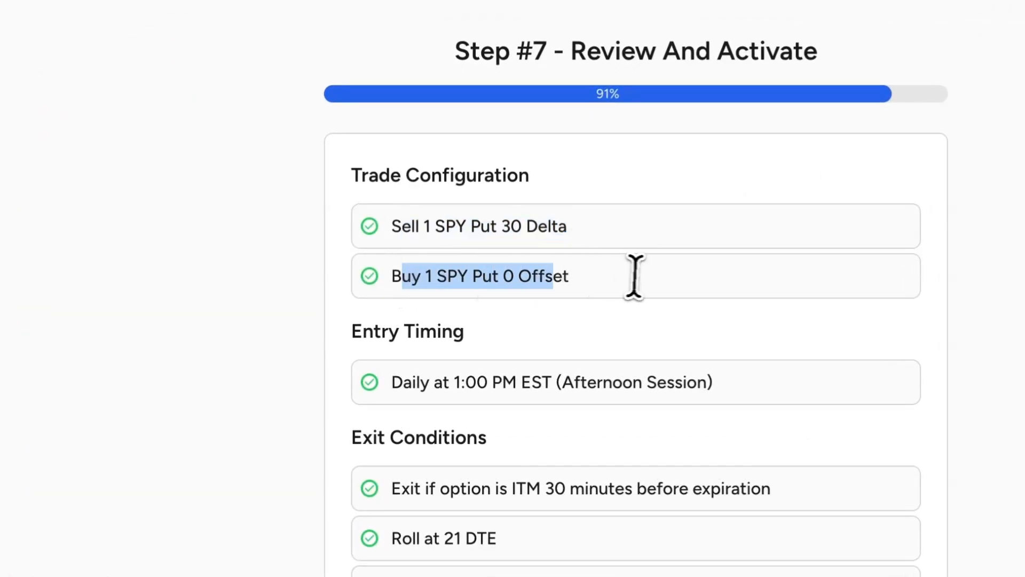
pyautogui.moveTo(634, 277); pyautogui.dragTo(630, 277)
pyautogui.click(623, 274)
pyautogui.moveTo(506, 279); pyautogui.dragTo(577, 279)
pyautogui.click(576, 279)
pyautogui.moveTo(456, 231); pyautogui.dragTo(565, 230)
pyautogui.click(566, 231)
pyautogui.tripleClick(565, 231)
pyautogui.scroll(-2, 572, 343)
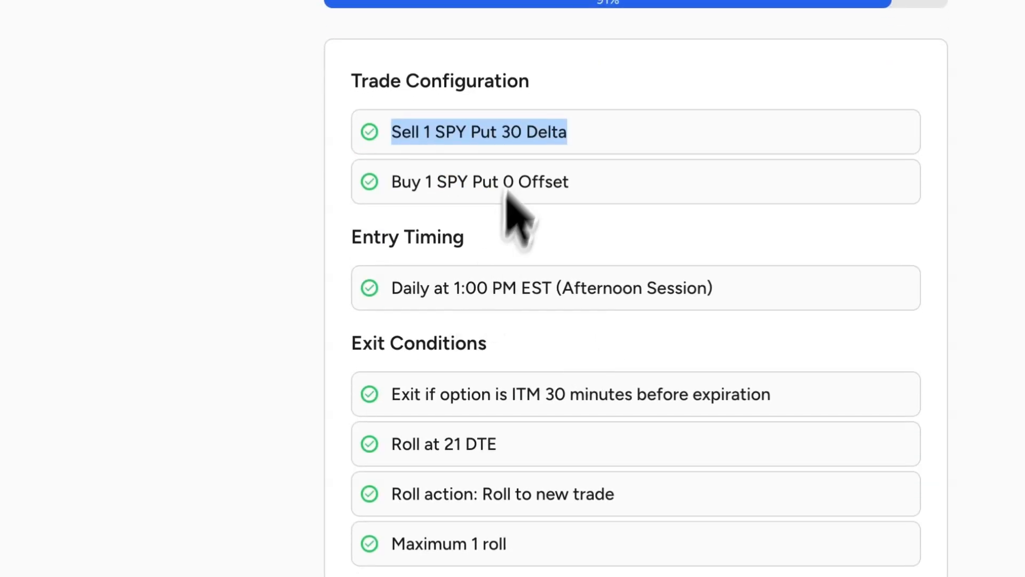
# - Check the entry timing and the exit conditions, including the rolling rule, in the final summary
pyautogui.click(431, 291)
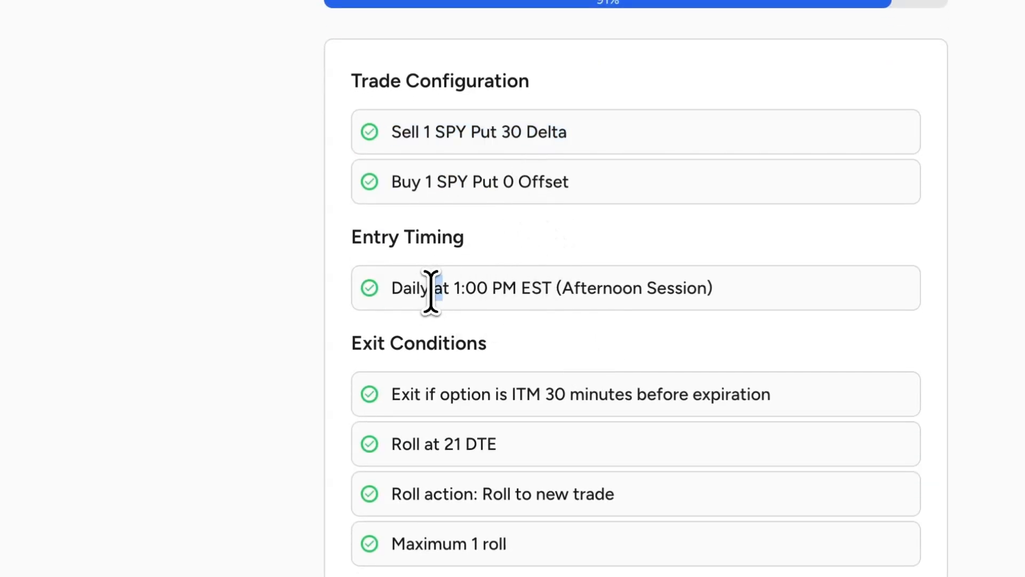
pyautogui.tripleClick(431, 291)
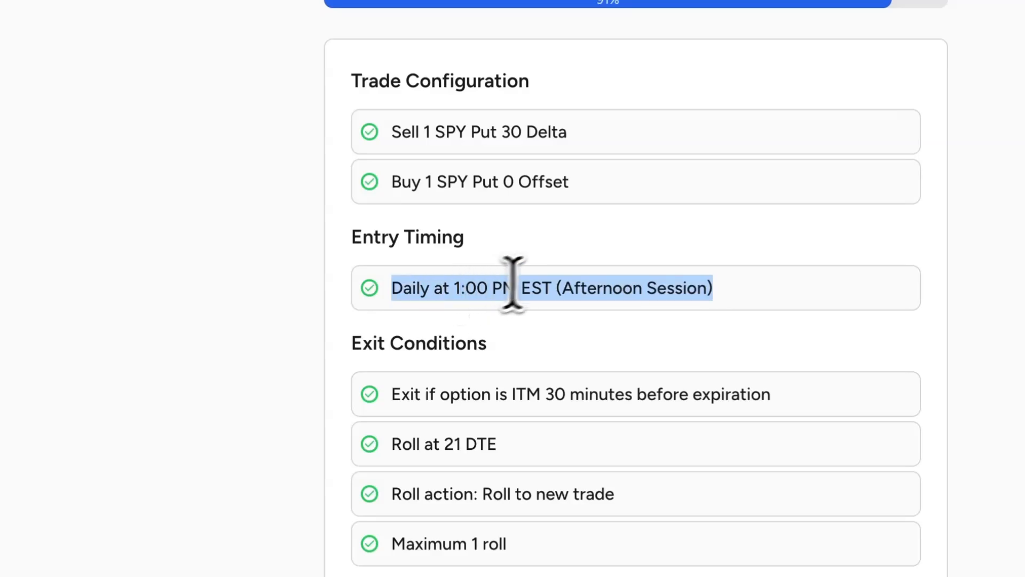
pyautogui.click(542, 241)
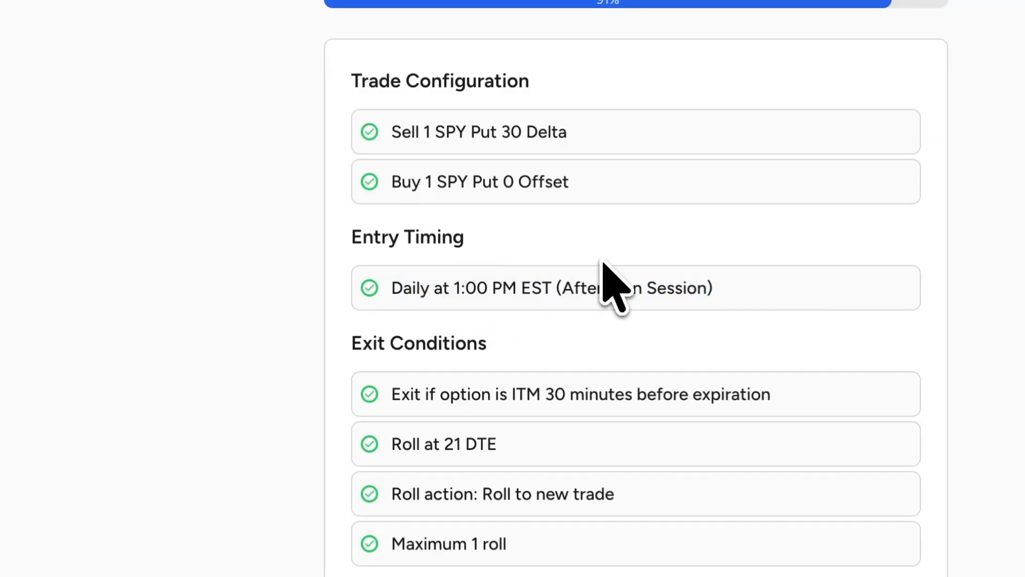
pyautogui.scroll(-1, 543, 355)
pyautogui.tripleClick(412, 339)
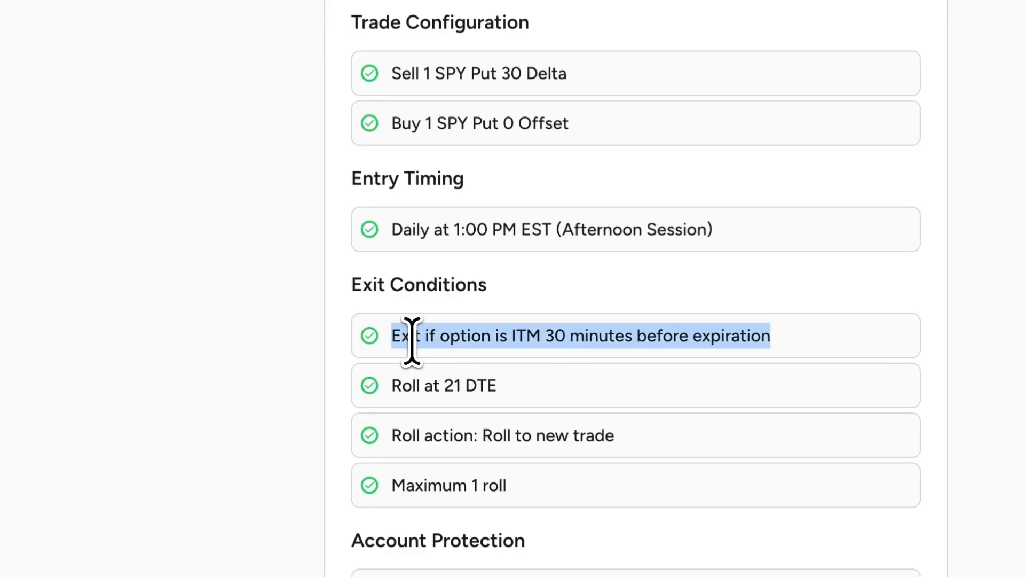
pyautogui.tripleClick(412, 341)
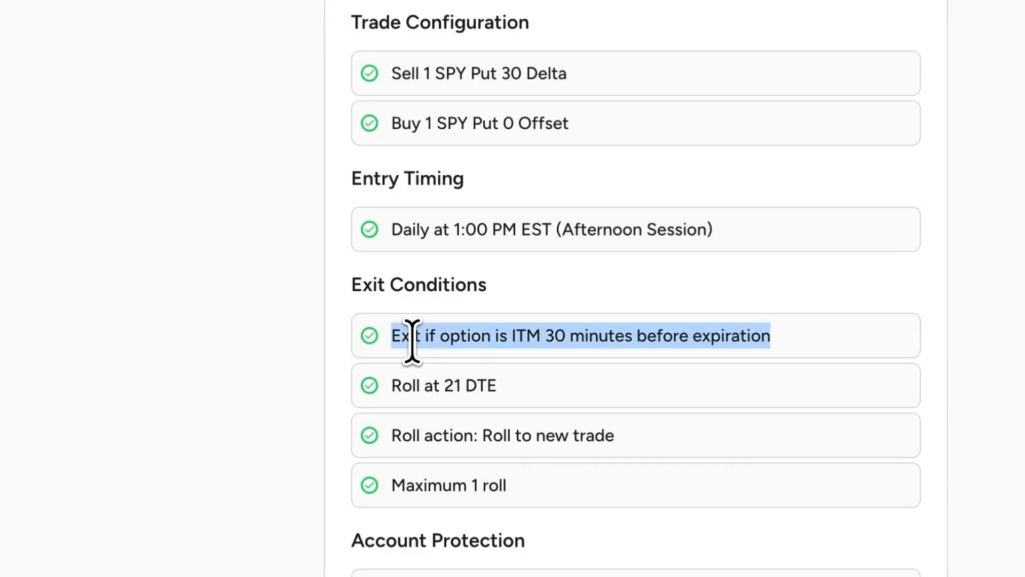
pyautogui.tripleClick(419, 384)
# - Authorize the auto trader to submit orders to the broker, and go to the dashboard without saving it
pyautogui.scroll(-6, 457, 389)
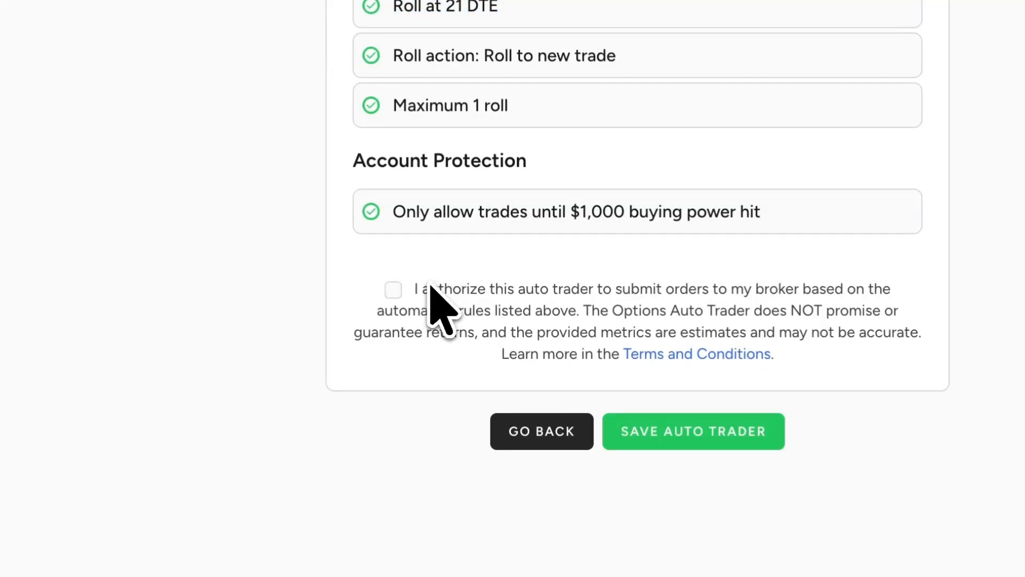
pyautogui.click(397, 291)
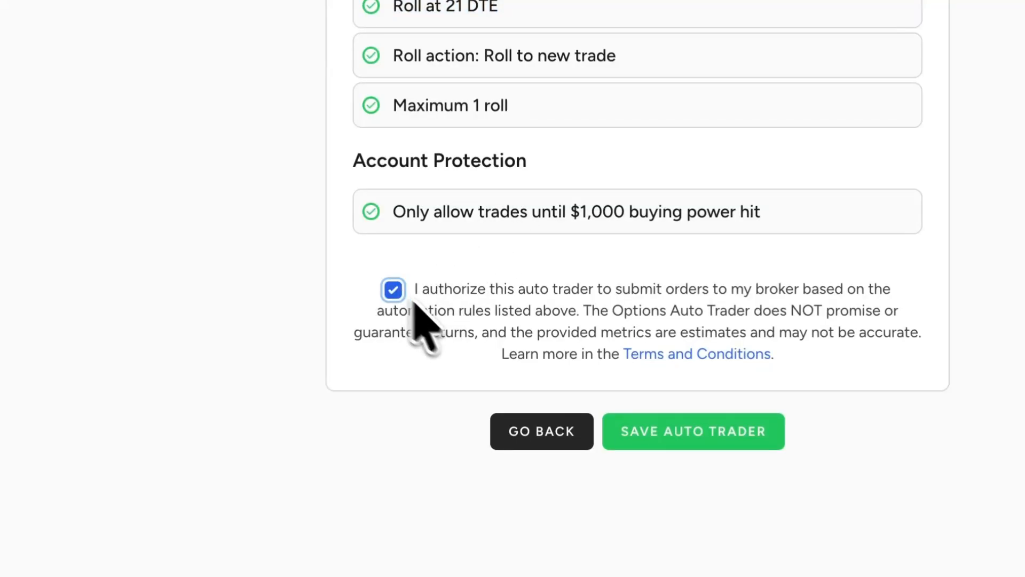
pyautogui.scroll(5, 477, 243)
pyautogui.click(451, 94)
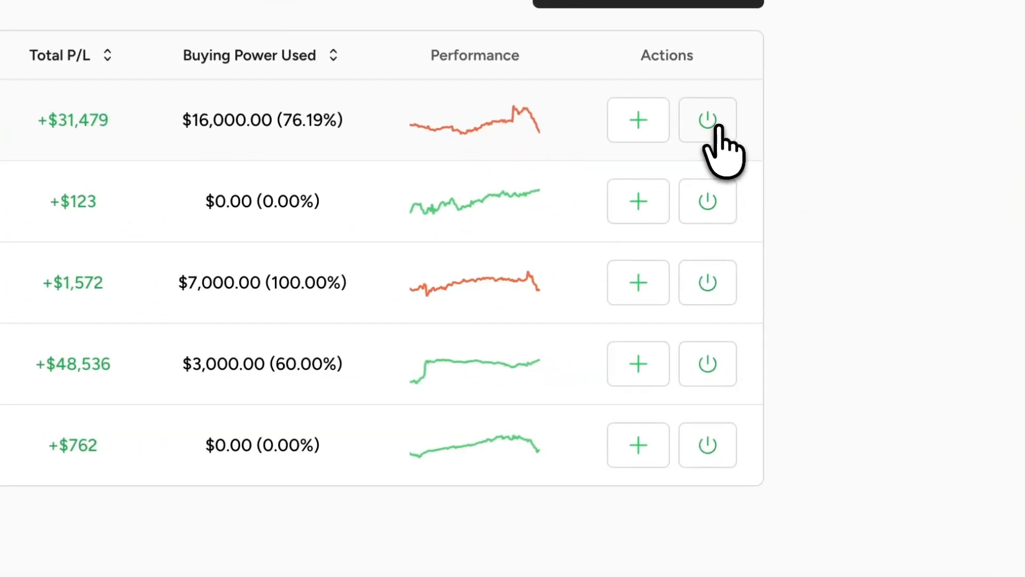
# - Deactivate the /ES 90 DTE 1-1-2 auto trader on the dashboard and activate it again
pyautogui.click(716, 124)
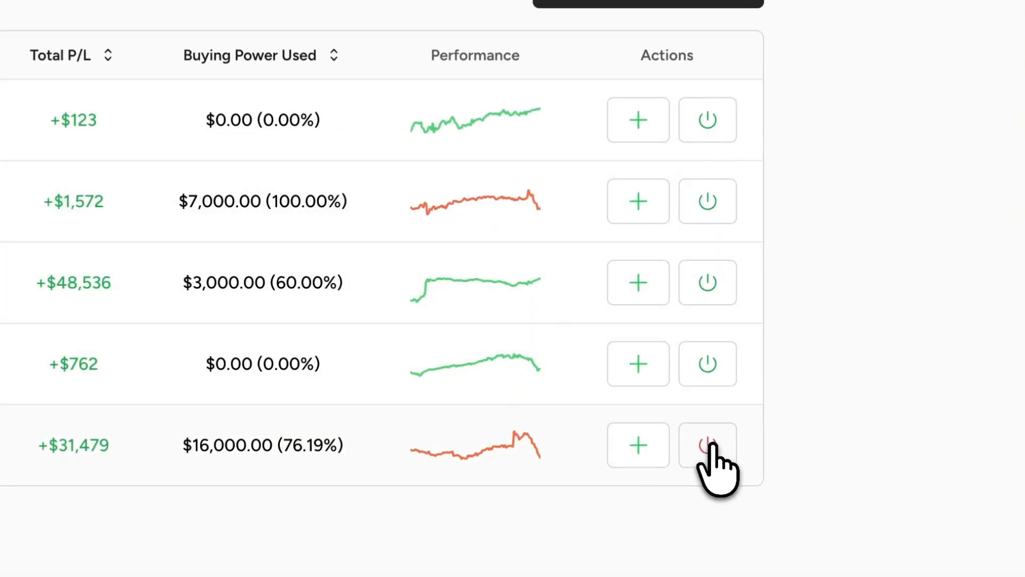
pyautogui.click(713, 445)
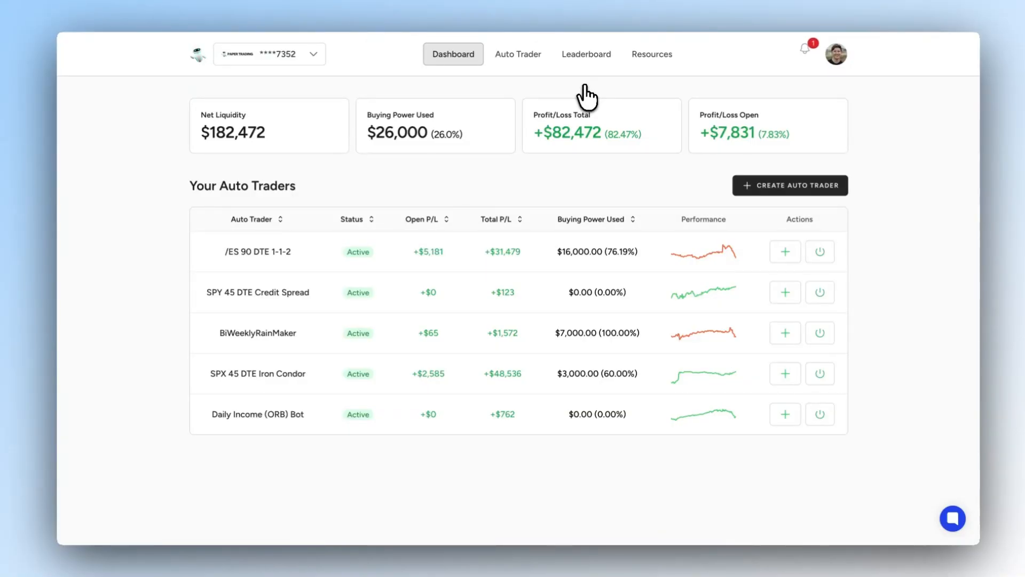
# - Open the auto trader leaderboard and compare the rankings by percent and by dollar return
pyautogui.click(587, 54)
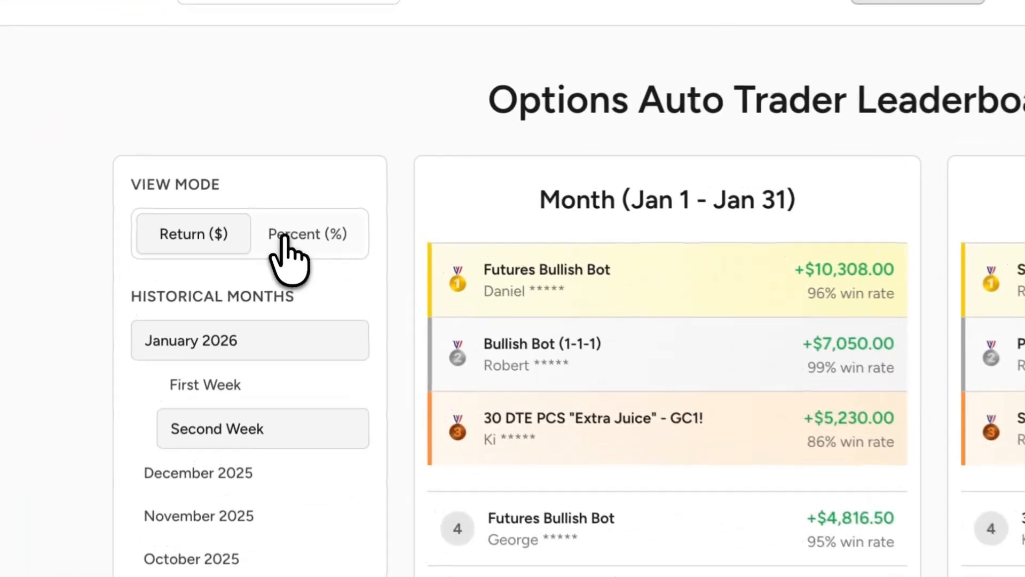
pyautogui.click(275, 182)
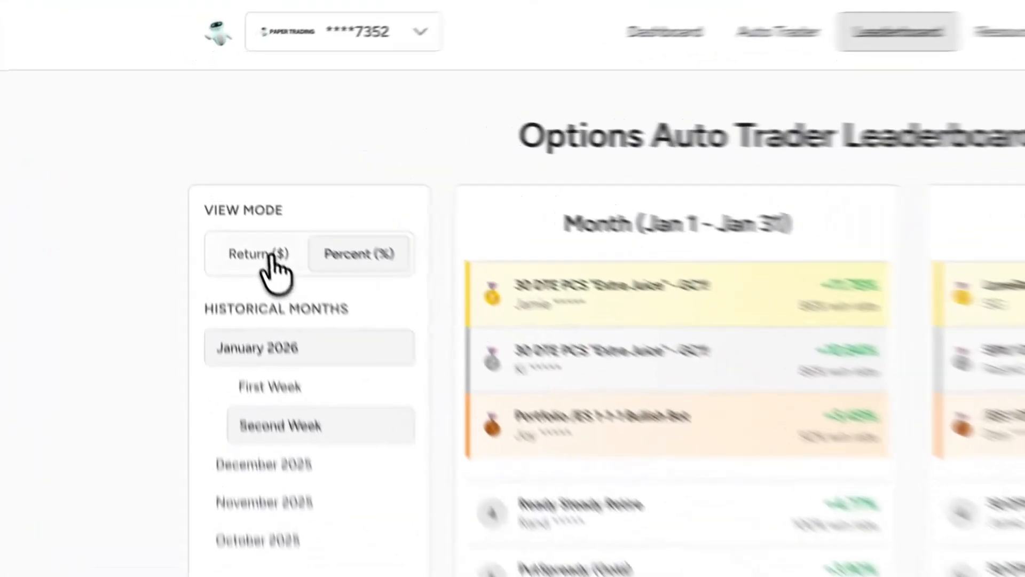
pyautogui.click(221, 182)
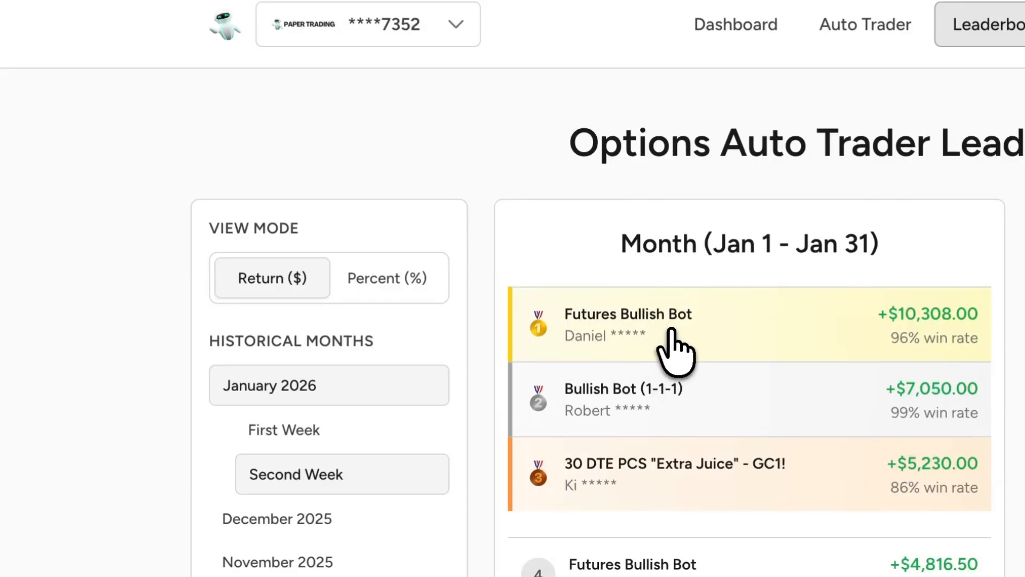
# - Open the month's top-ranked Futures Bullish Bot and examine its performance metrics and import option
pyautogui.click(675, 354)
pyautogui.moveTo(387, 160); pyautogui.dragTo(1024, 491)
pyautogui.click(637, 310)
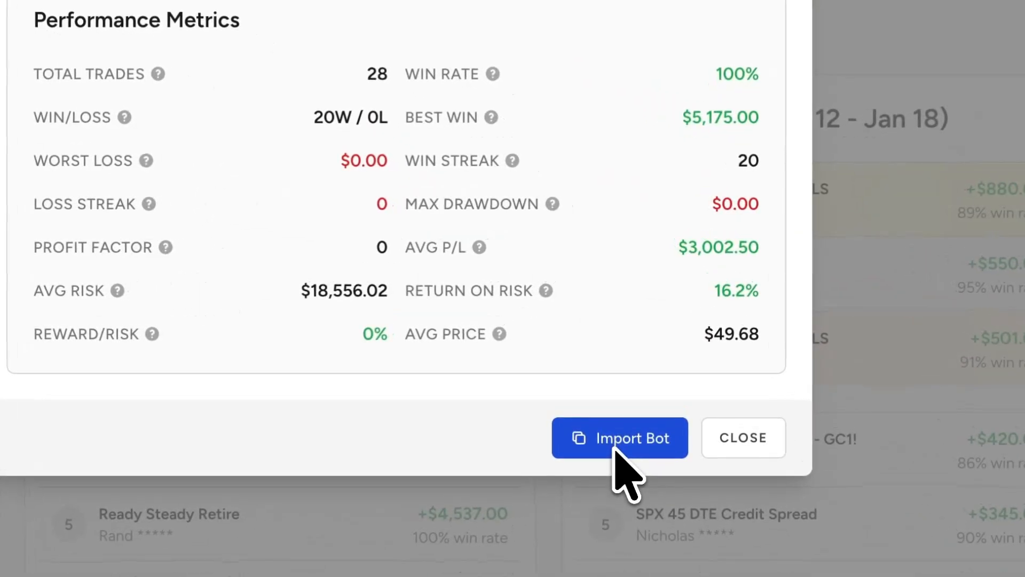
# - Import the Futures Bullish Bot and load it from your saved templates into the auto trader setup
pyautogui.click(628, 330)
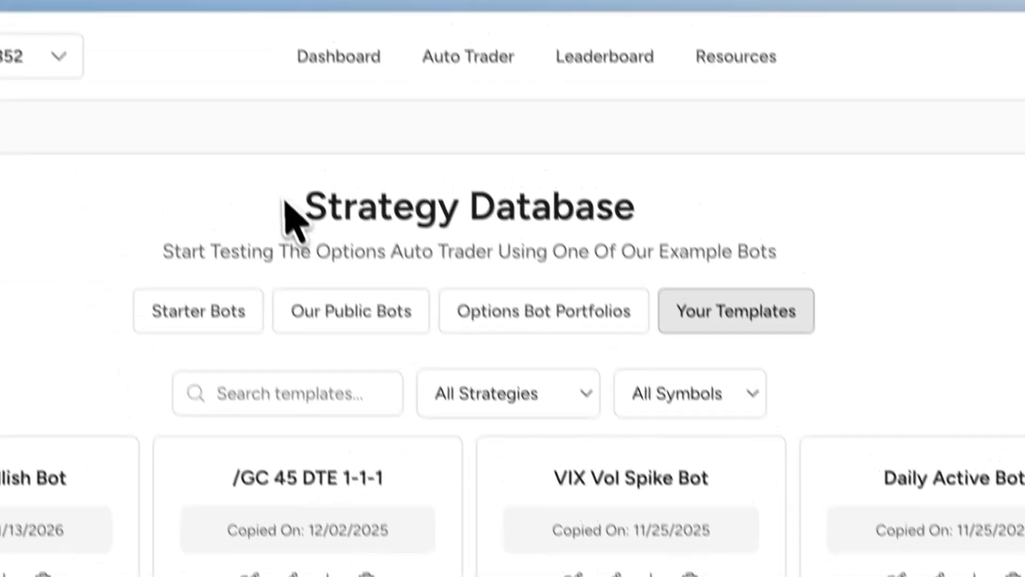
pyautogui.moveTo(226, 49); pyautogui.dragTo(637, 54)
pyautogui.click(634, 51)
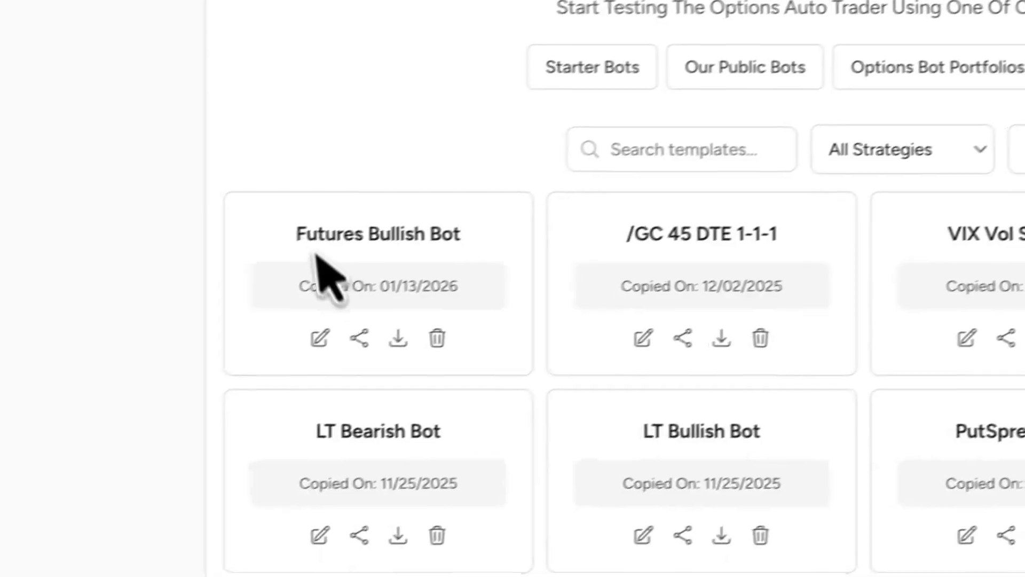
pyautogui.moveTo(297, 234); pyautogui.dragTo(460, 235)
pyautogui.click(461, 234)
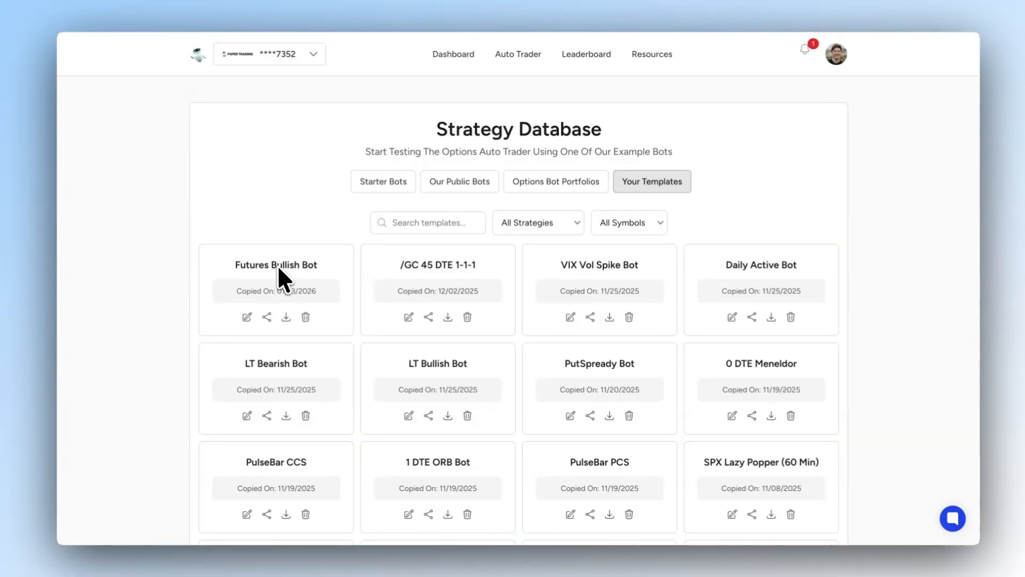
pyautogui.click(285, 319)
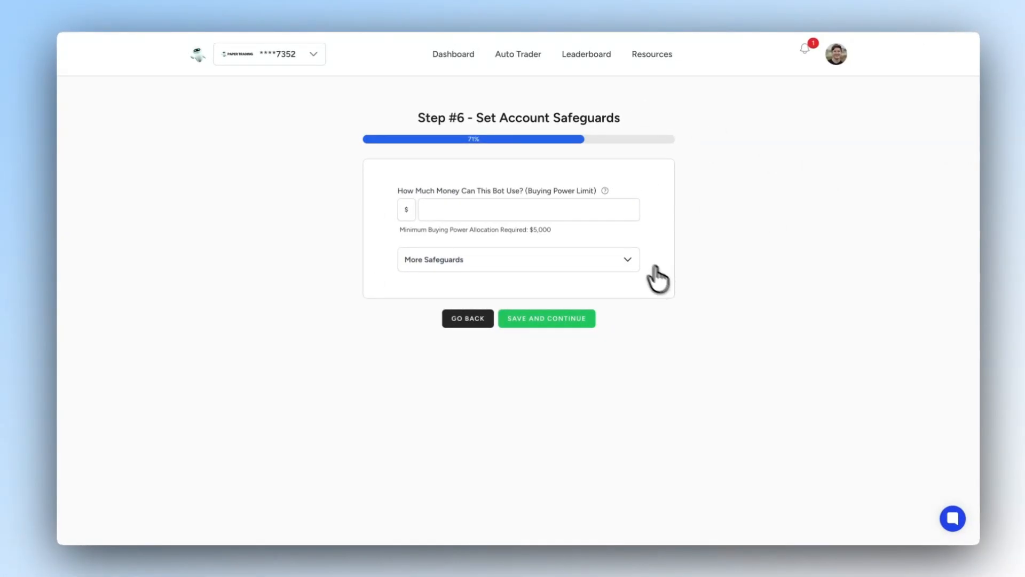
# - Return to the leaderboard and compare the top ten bots for the month and the week
pyautogui.click(587, 54)
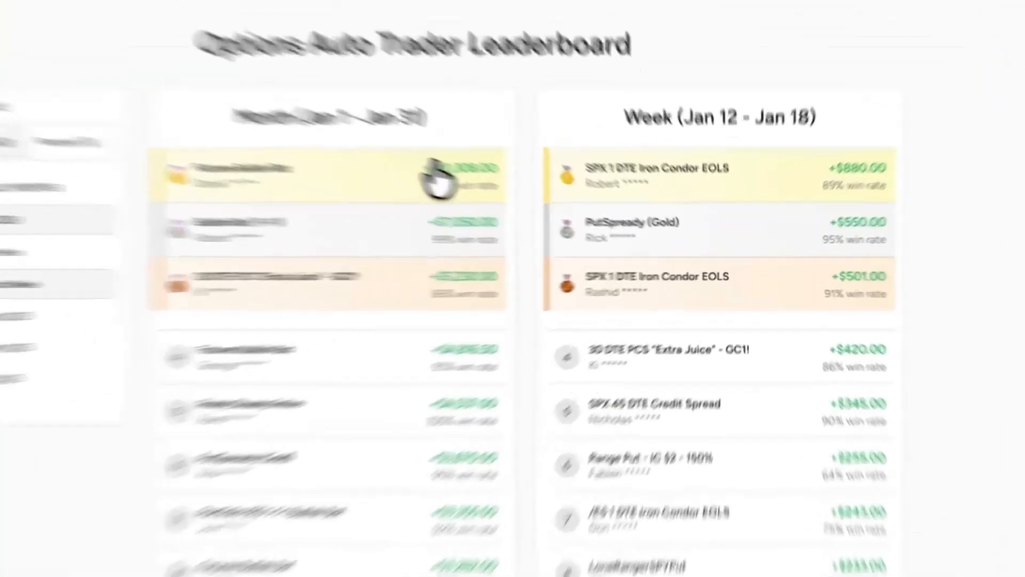
pyautogui.moveTo(534, 198); pyautogui.dragTo(577, 220)
pyautogui.moveTo(404, 171); pyautogui.dragTo(378, 171)
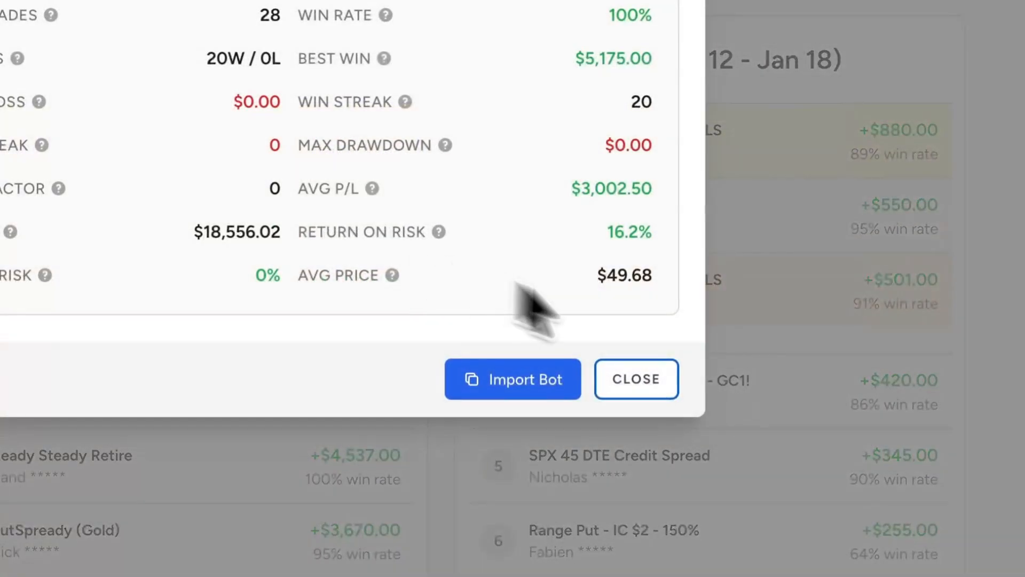
pyautogui.moveTo(688, 360); pyautogui.dragTo(708, 362)
pyautogui.click(756, 332)
pyautogui.scroll(-7, 382, 414)
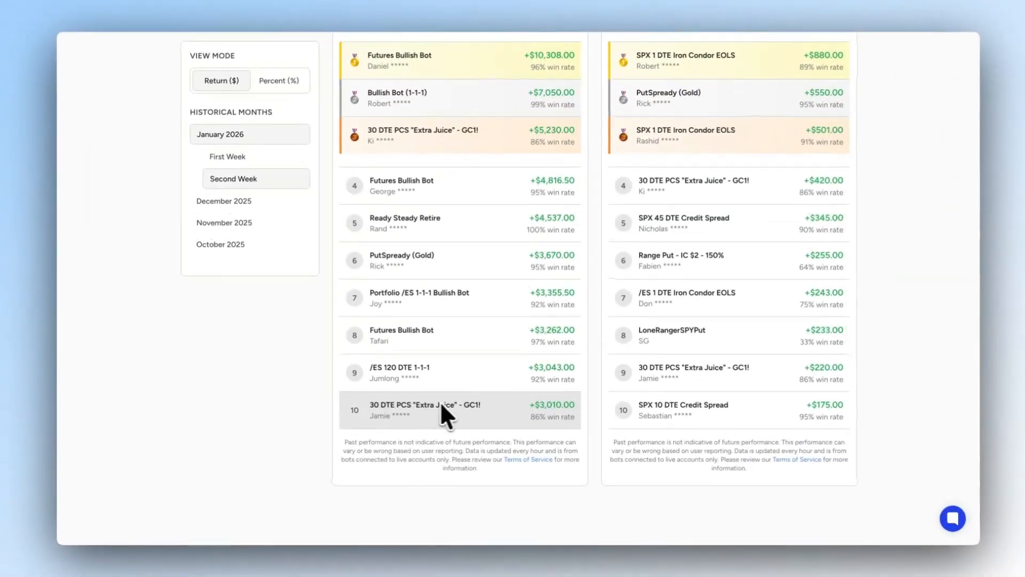
pyautogui.scroll(1, 249, 390)
pyautogui.scroll(2, 450, 402)
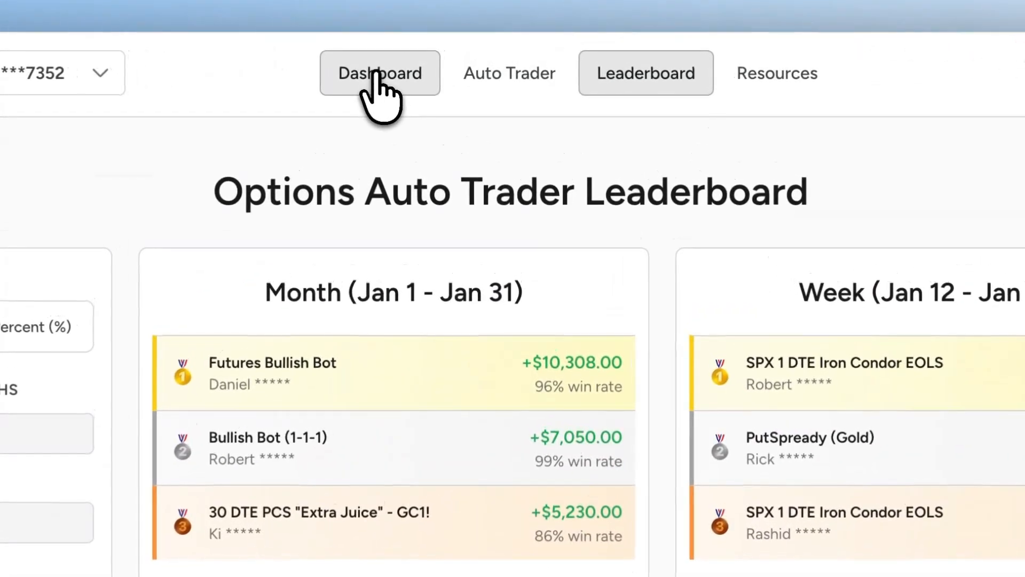
# - Open the /ES 90 DTE 1-1-2 auto trader from the dashboard and review its profit, buying power and trade figures
pyautogui.click(452, 51)
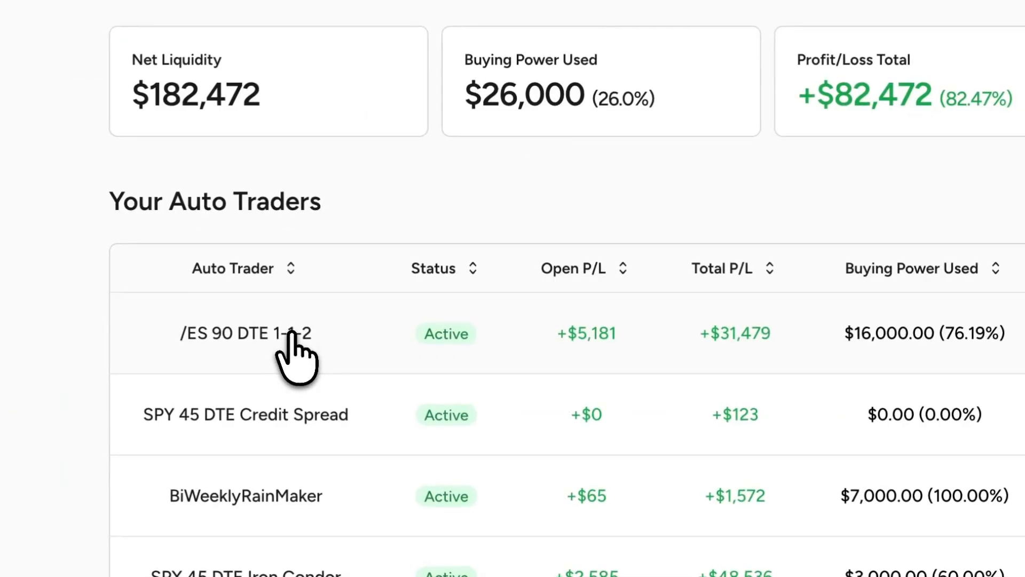
pyautogui.click(292, 342)
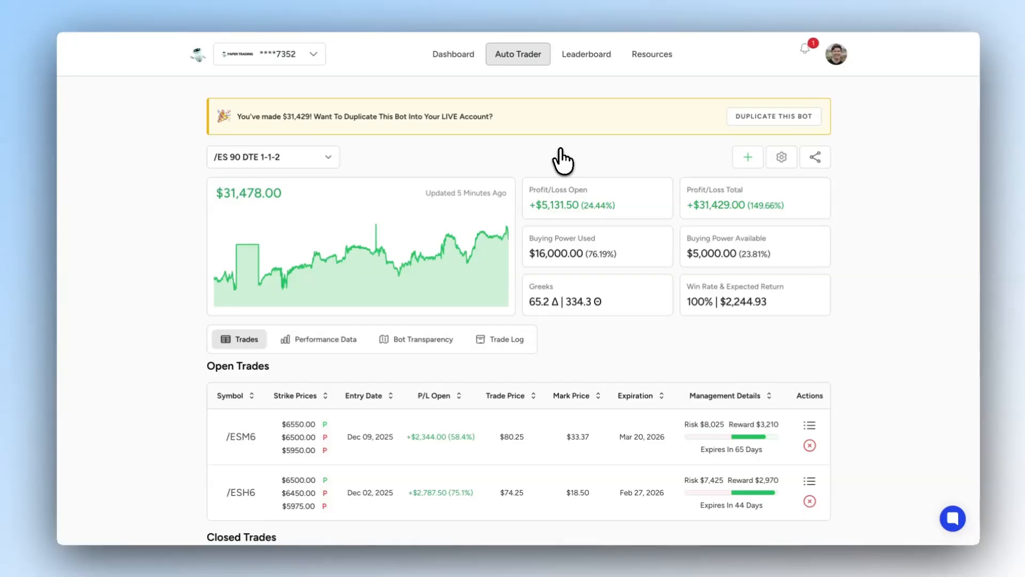
pyautogui.scroll(-2, 534, 163)
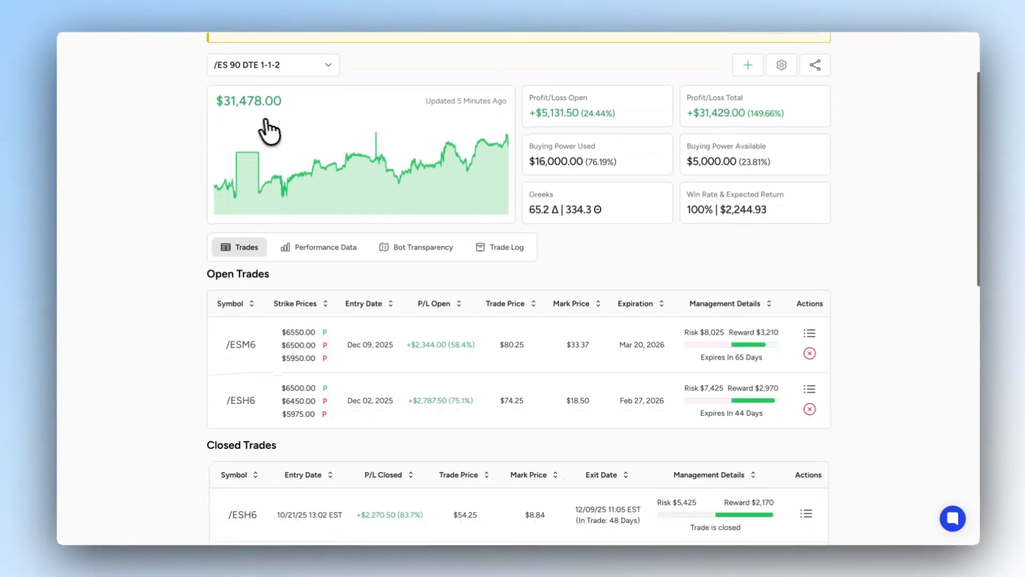
pyautogui.scroll(-1, 227, 123)
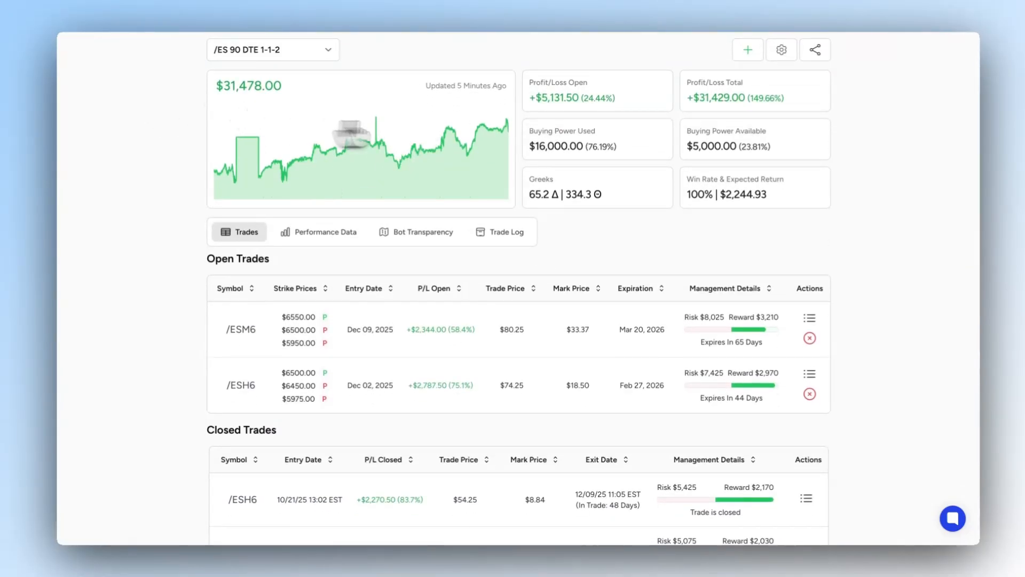
pyautogui.moveTo(530, 98); pyautogui.dragTo(791, 216)
pyautogui.click(792, 215)
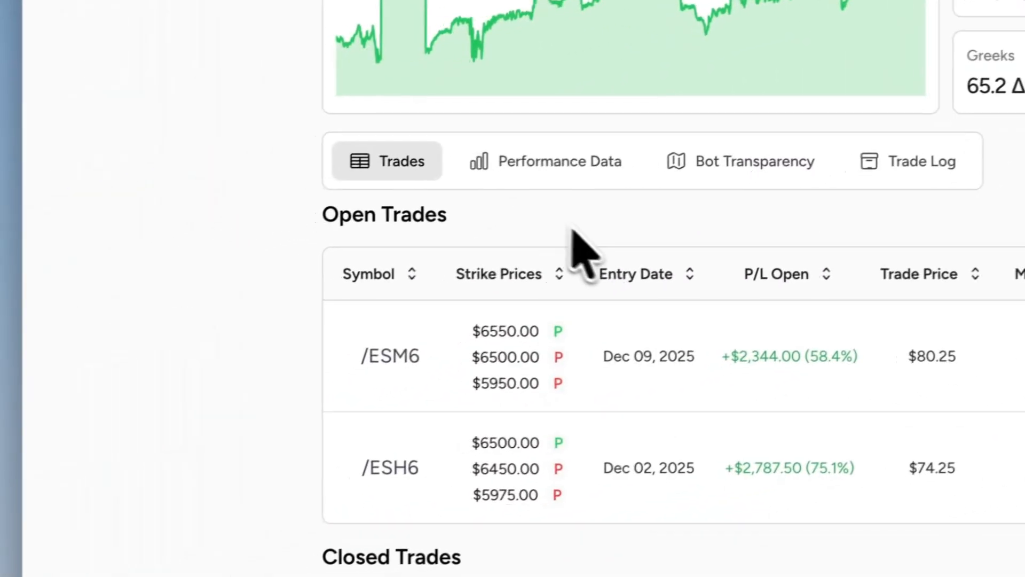
# - View the /ES 90 DTE 1-1-2 auto trader's performance metrics and monthly returns
pyautogui.moveTo(329, 130); pyautogui.dragTo(494, 143)
pyautogui.click(580, 461)
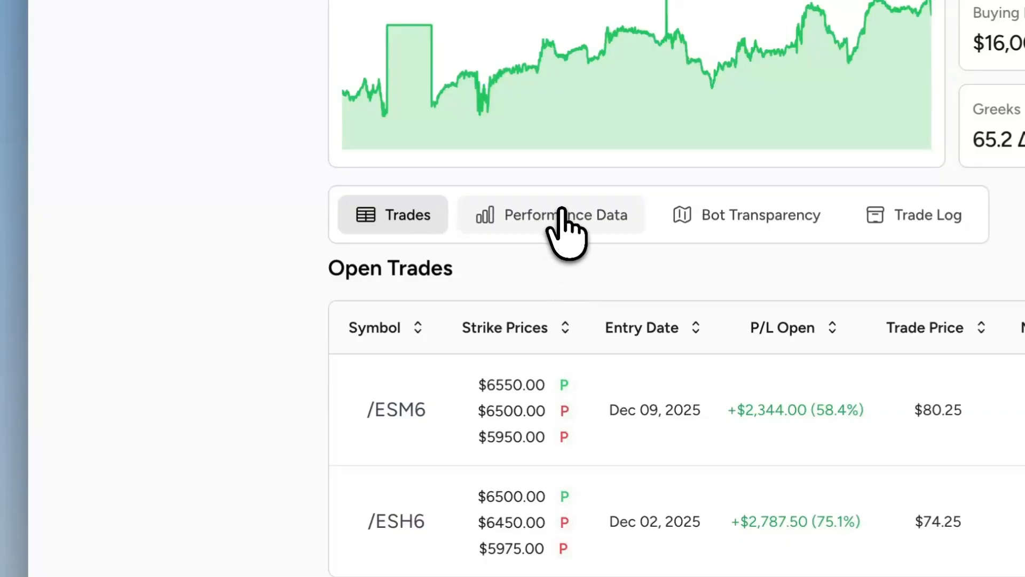
pyautogui.click(556, 75)
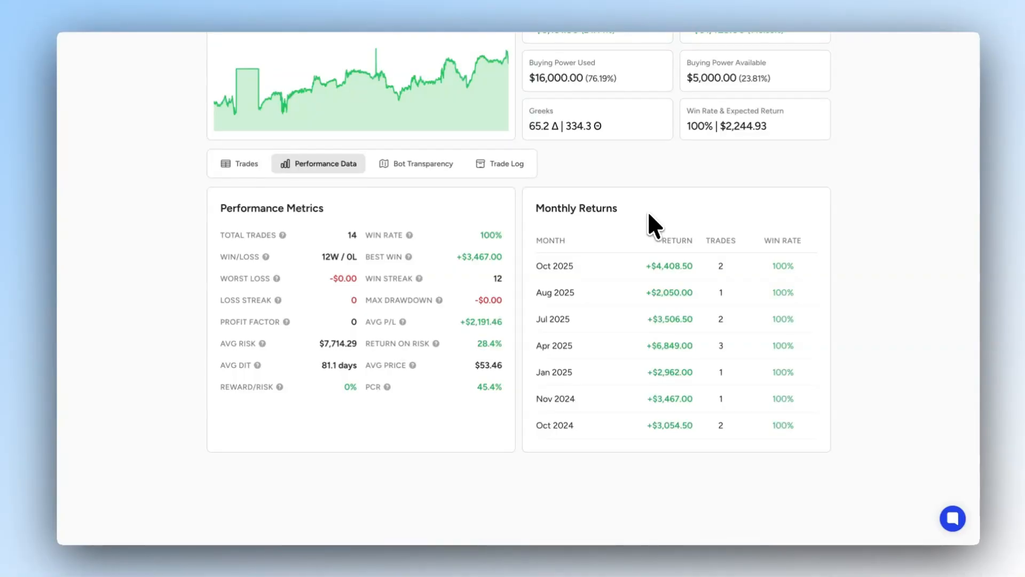
# - Show the auto trader's bot transparency and load the /ES 90 DTE 1-1-2 record from 6 days ago
pyautogui.click(420, 163)
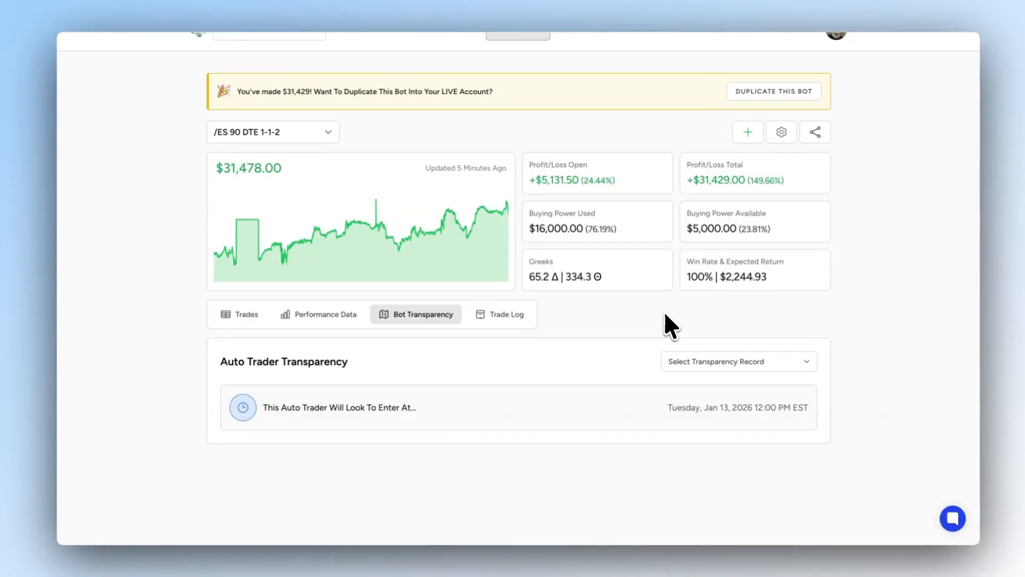
pyautogui.click(697, 358)
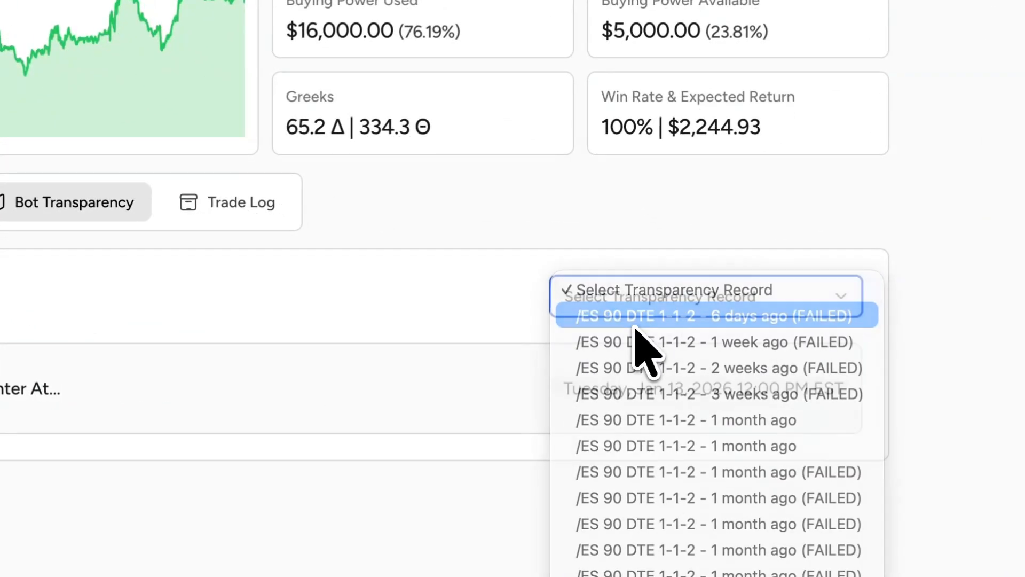
pyautogui.click(636, 321)
pyautogui.click(497, 291)
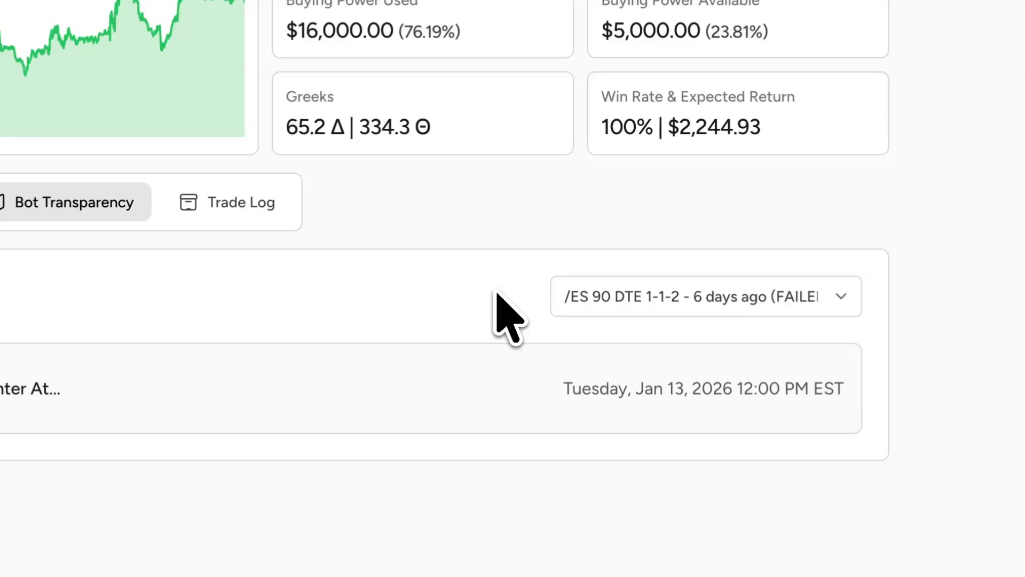
# - Examine the record's bot entry, trade order creation and dry run order checks
pyautogui.scroll(-3, 579, 275)
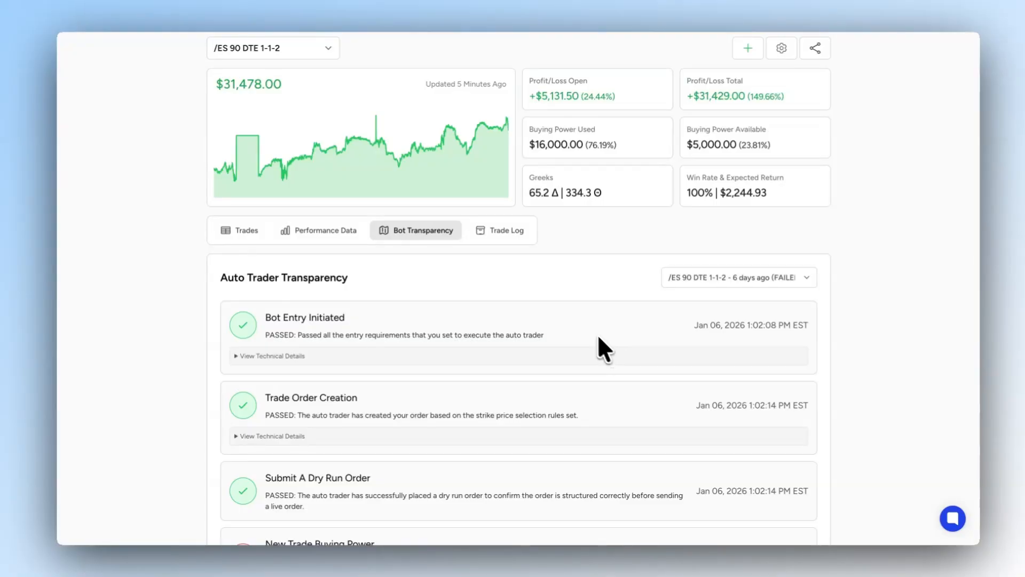
pyautogui.scroll(-2, 588, 336)
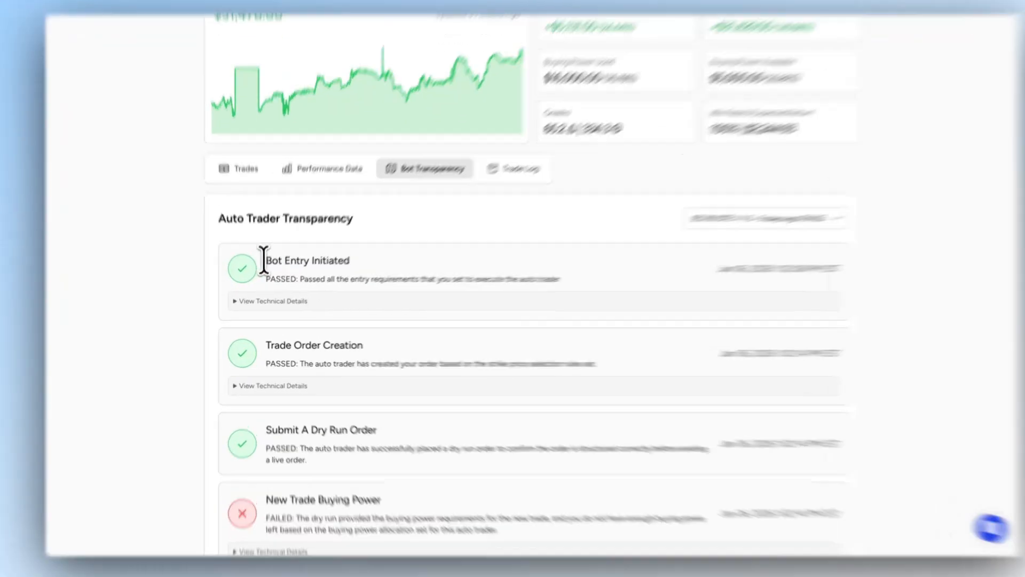
pyautogui.moveTo(264, 260); pyautogui.dragTo(388, 272)
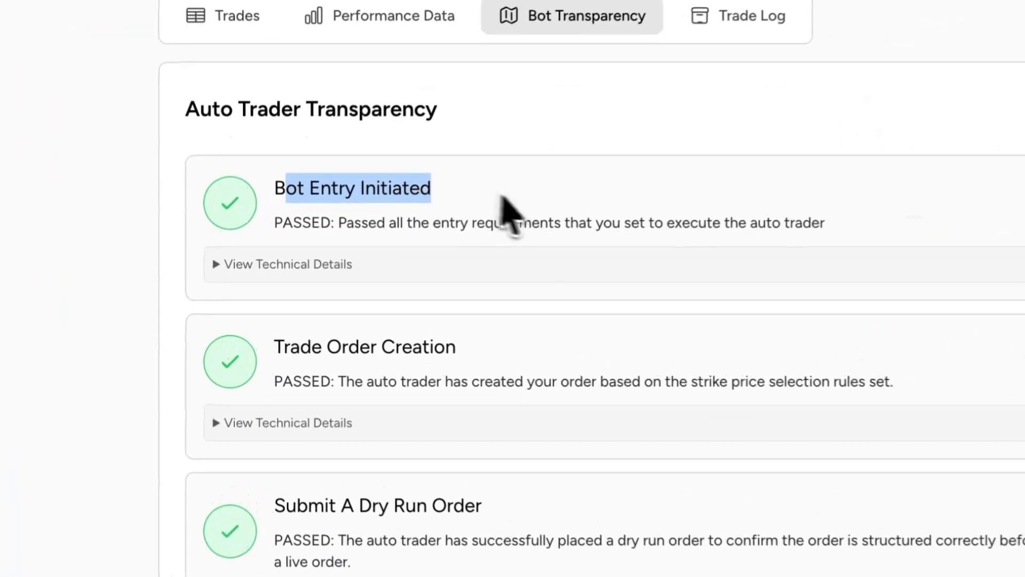
pyautogui.click(392, 278)
pyautogui.scroll(-3, 392, 277)
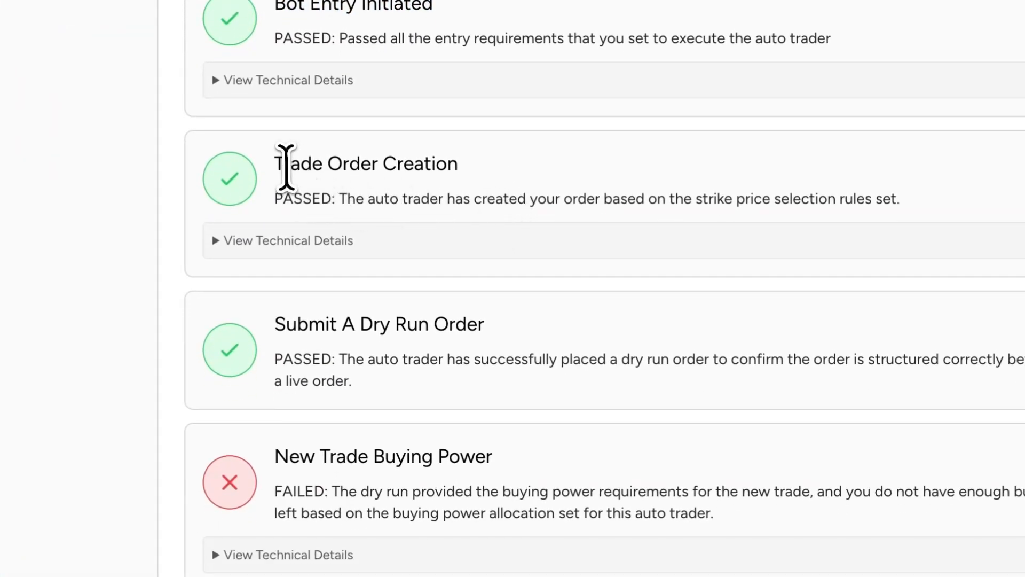
pyautogui.moveTo(286, 162); pyautogui.dragTo(497, 169)
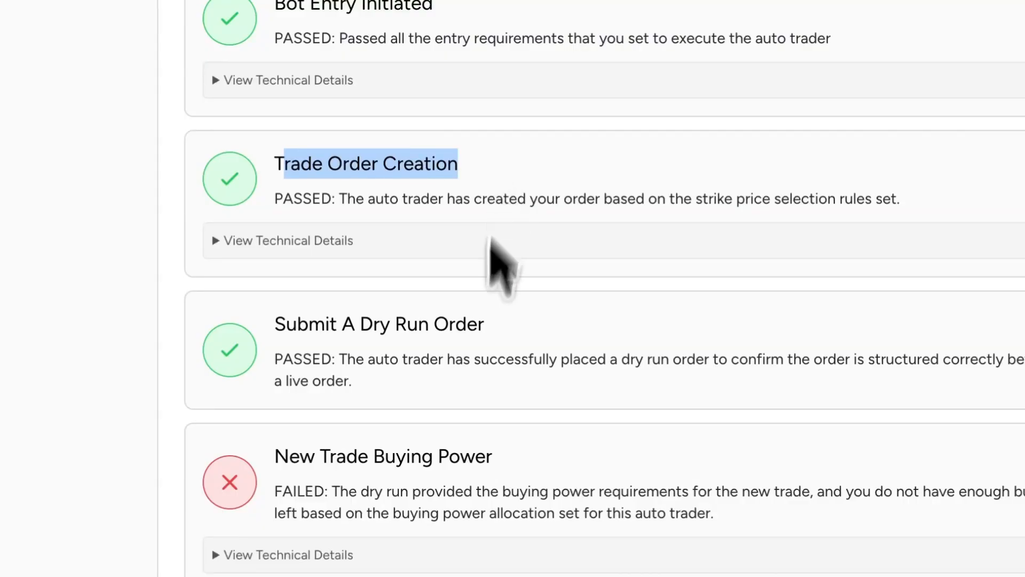
pyautogui.moveTo(337, 322); pyautogui.dragTo(522, 325)
pyautogui.click(522, 318)
pyautogui.scroll(-3, 521, 316)
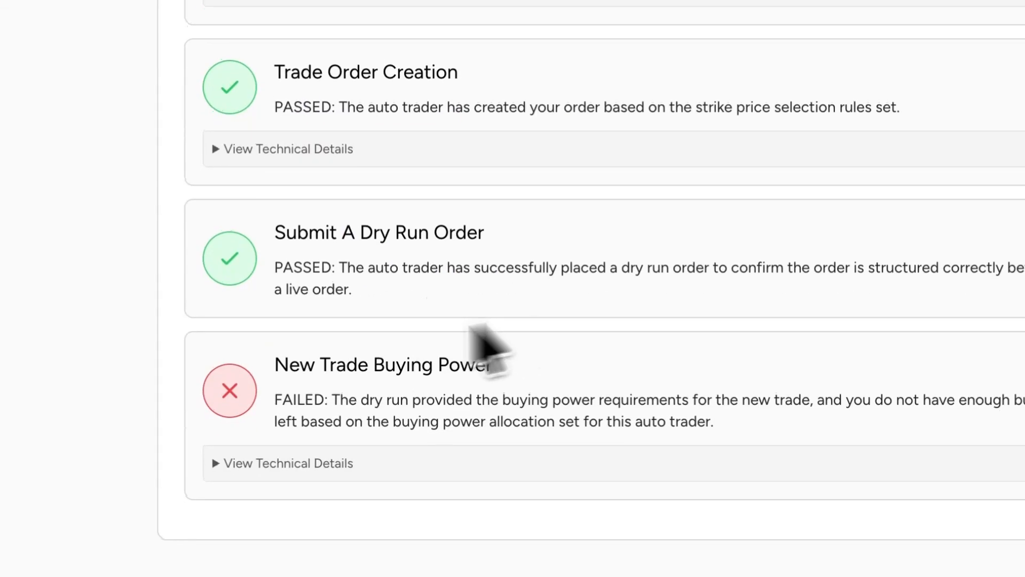
# - Read the New Trade Buying Power check's explanation and look into its technical details
pyautogui.moveTo(279, 366); pyautogui.dragTo(538, 370)
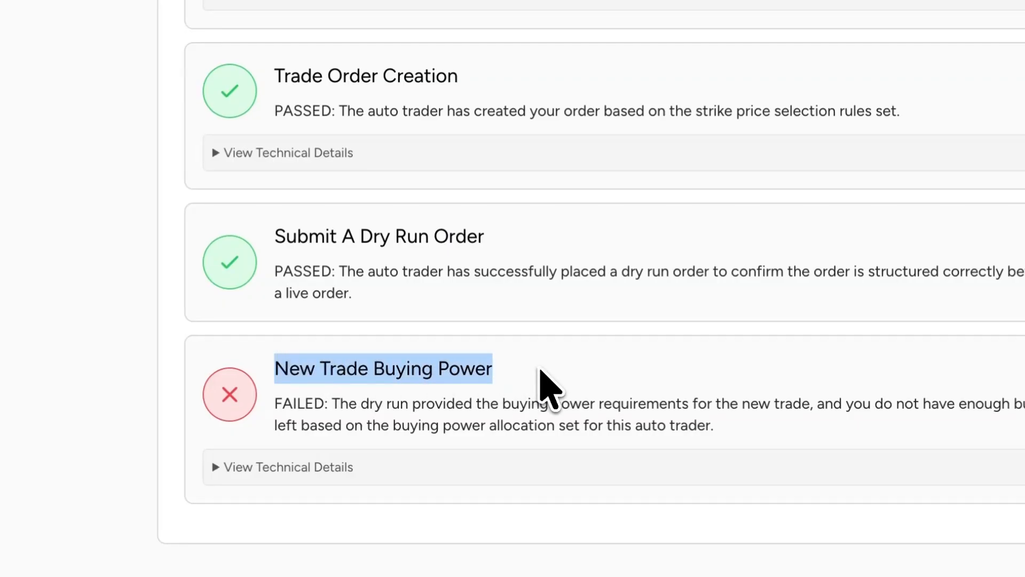
pyautogui.click(541, 371)
pyautogui.moveTo(361, 404); pyautogui.dragTo(841, 436)
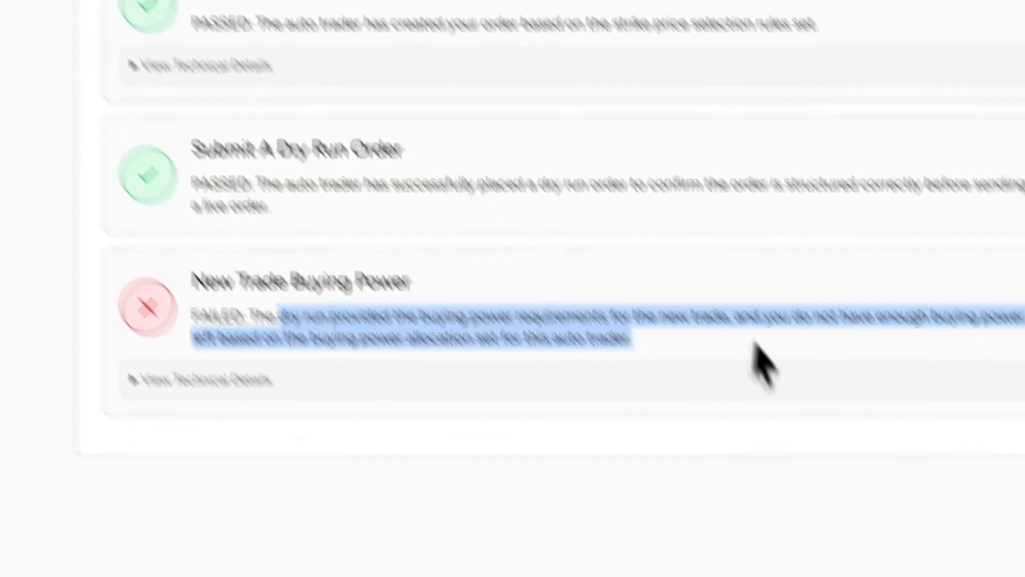
pyautogui.click(632, 376)
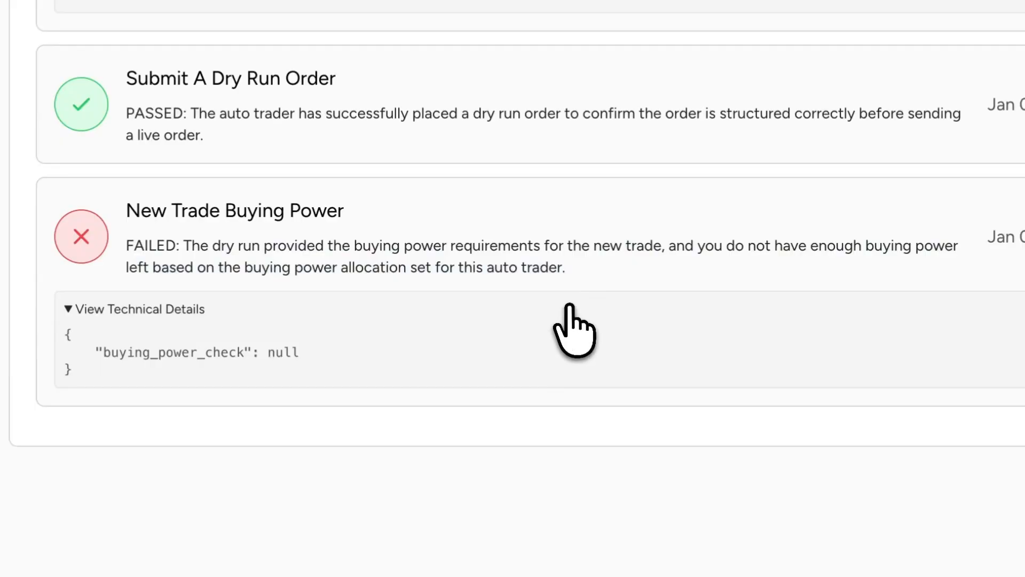
pyautogui.scroll(-1, 634, 380)
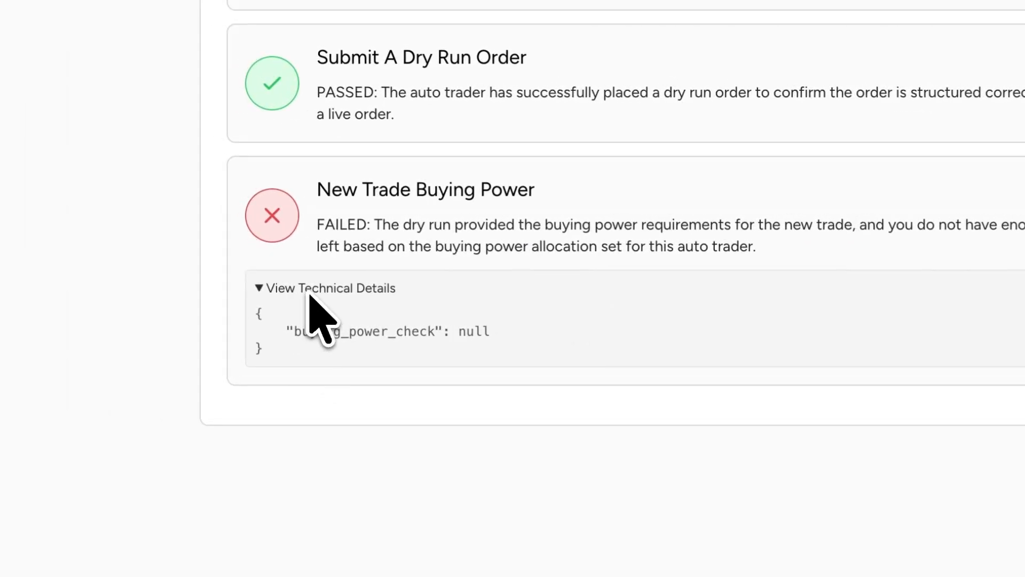
pyautogui.click(117, 284)
# - Compare the auto trader's buying power used with its buying power available
pyautogui.scroll(10, 586, 269)
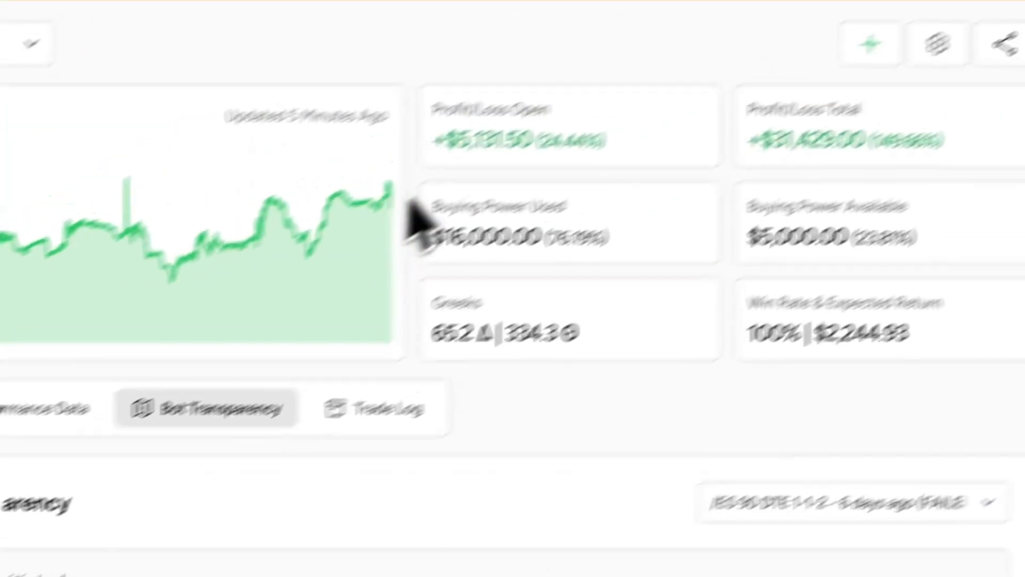
pyautogui.moveTo(380, 235); pyautogui.dragTo(569, 268)
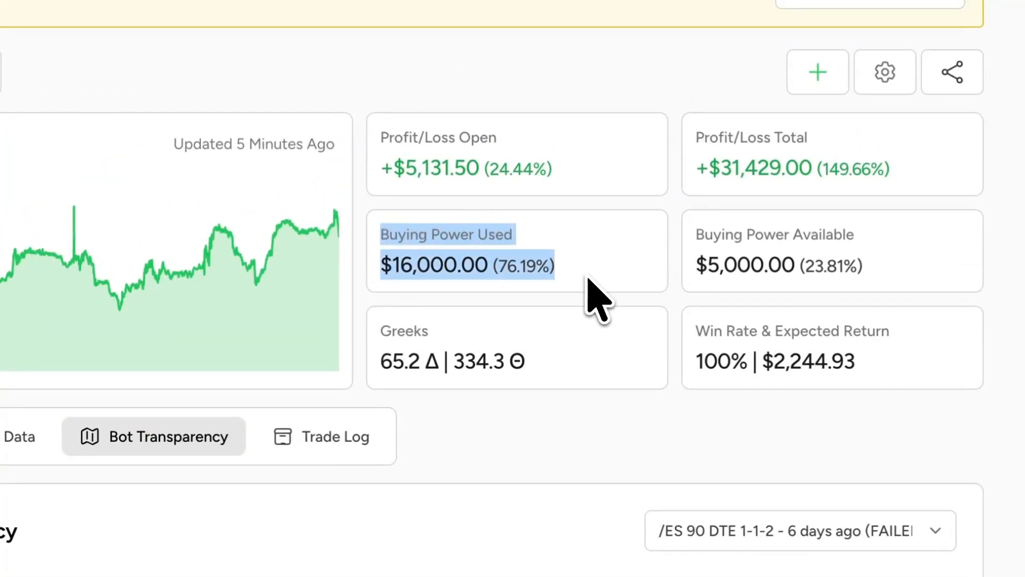
pyautogui.moveTo(696, 235); pyautogui.dragTo(869, 258)
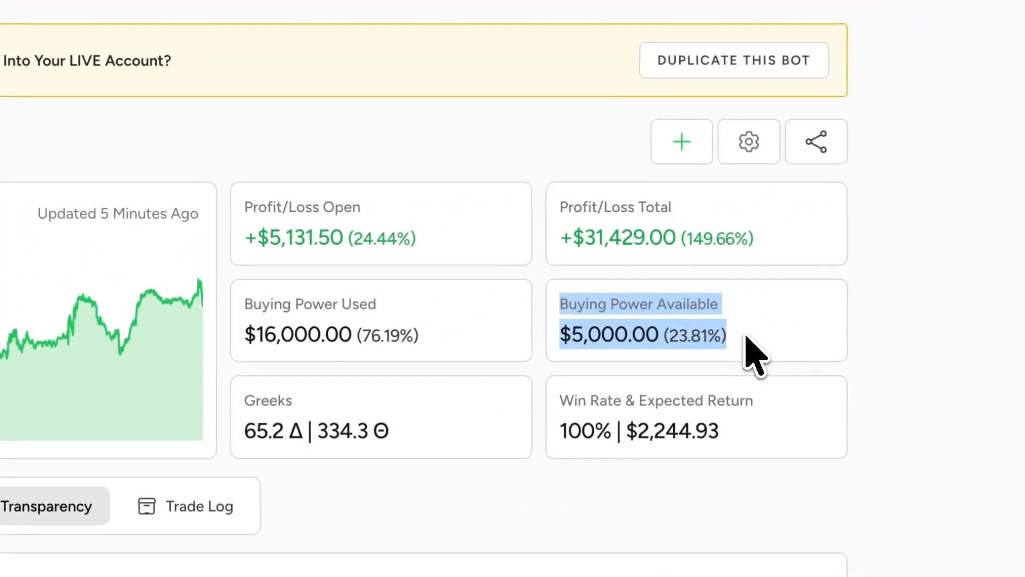
pyautogui.click(747, 337)
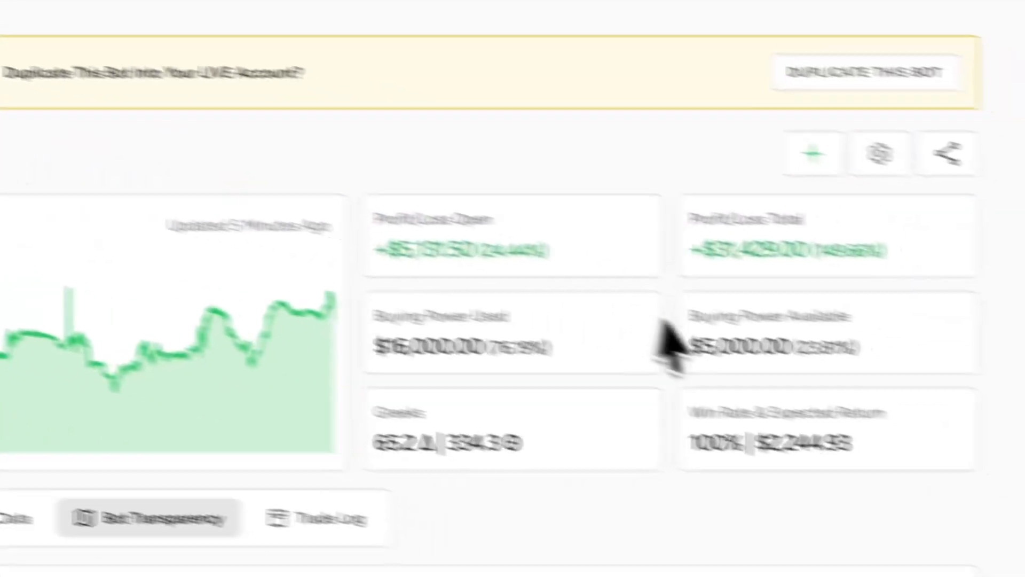
pyautogui.moveTo(703, 348); pyautogui.dragTo(855, 351)
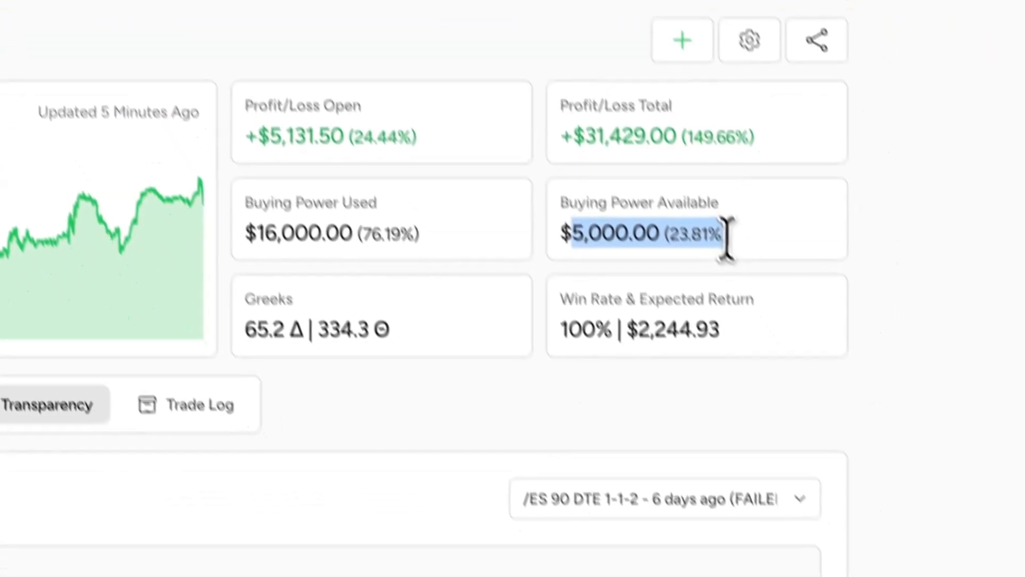
pyautogui.click(855, 351)
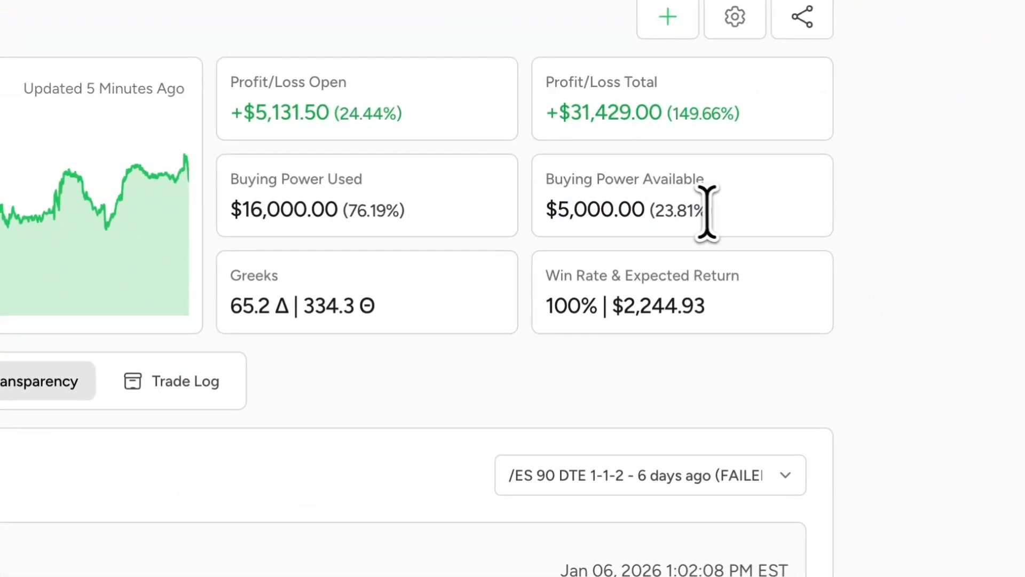
pyautogui.moveTo(545, 211); pyautogui.dragTo(745, 225)
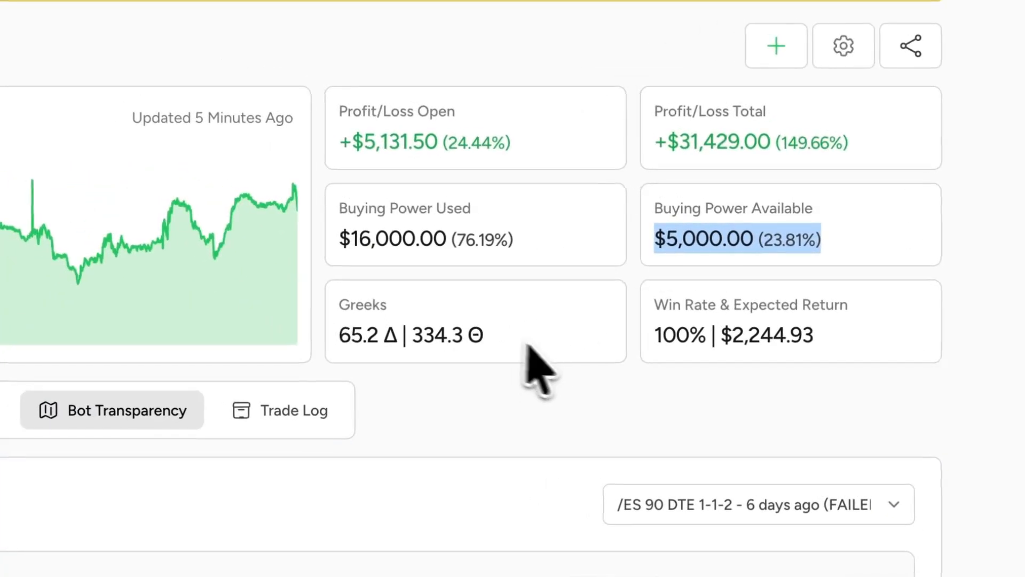
pyautogui.click(527, 418)
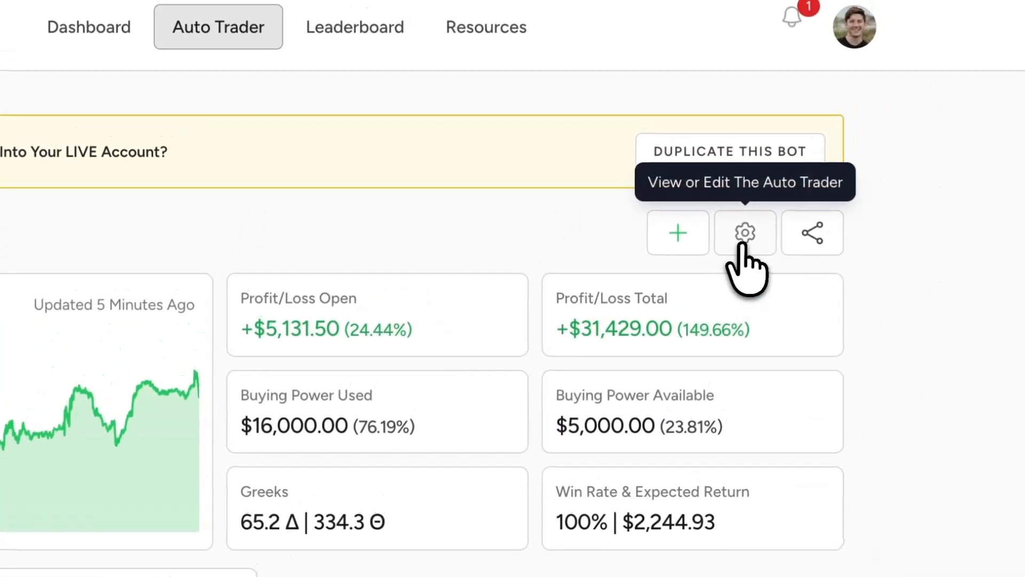
# - Open the auto trader's settings and check the buying power limit in its account safeguards
pyautogui.click(744, 235)
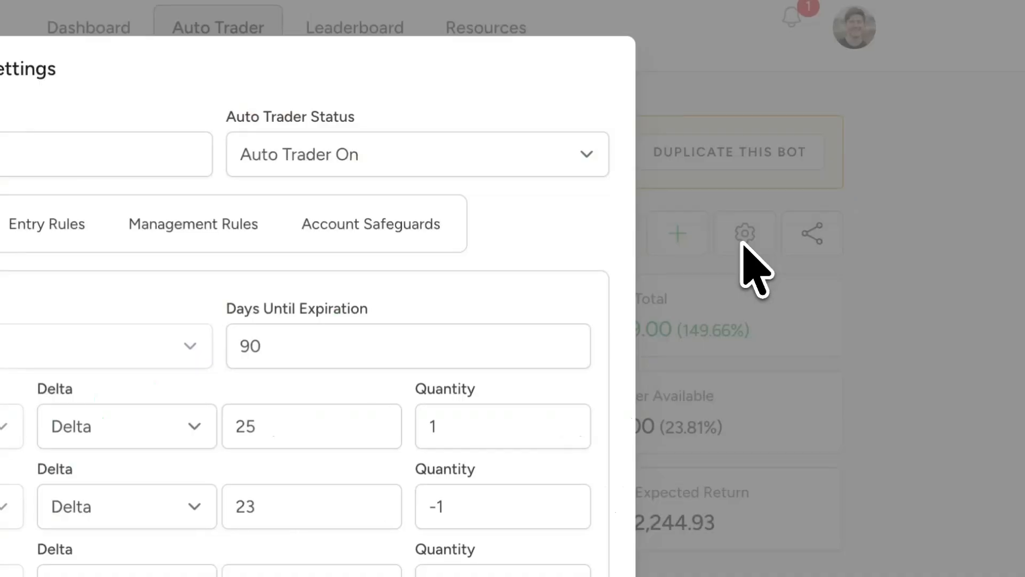
pyautogui.click(403, 247)
pyautogui.moveTo(335, 327); pyautogui.dragTo(399, 328)
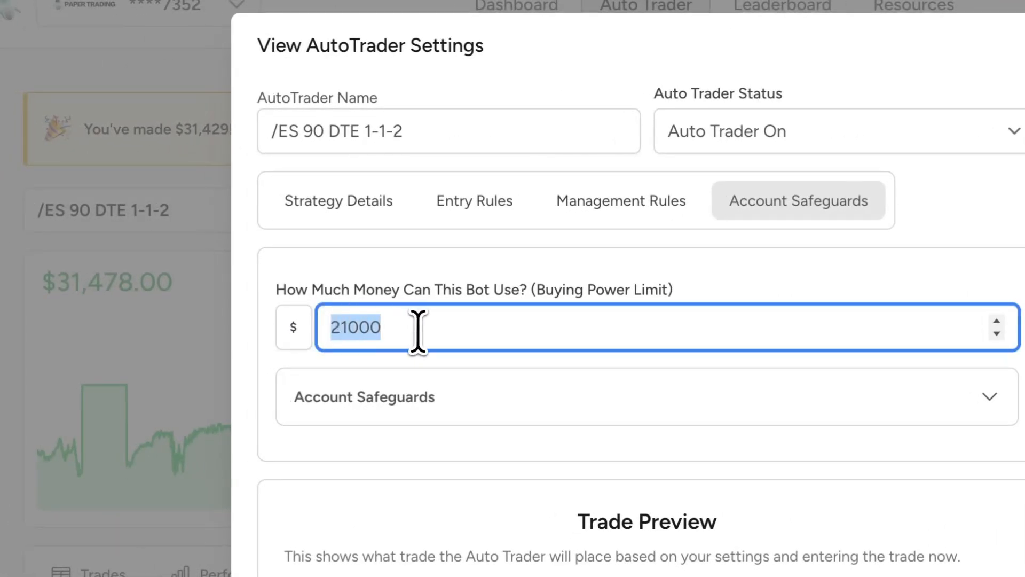
pyautogui.click(400, 275)
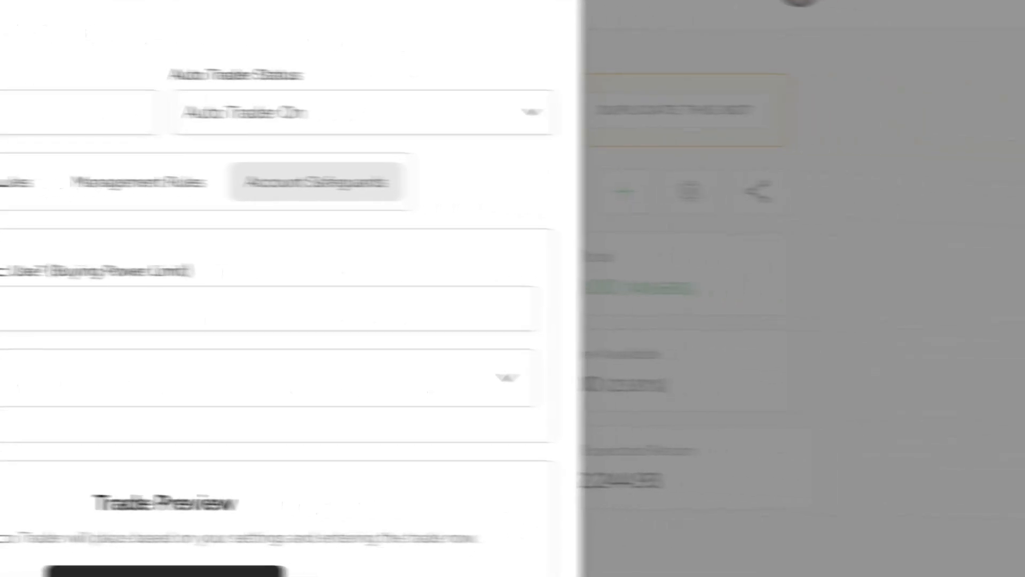
# - Close the auto trader's settings and review the checks in its transparency record again
pyautogui.click(838, 246)
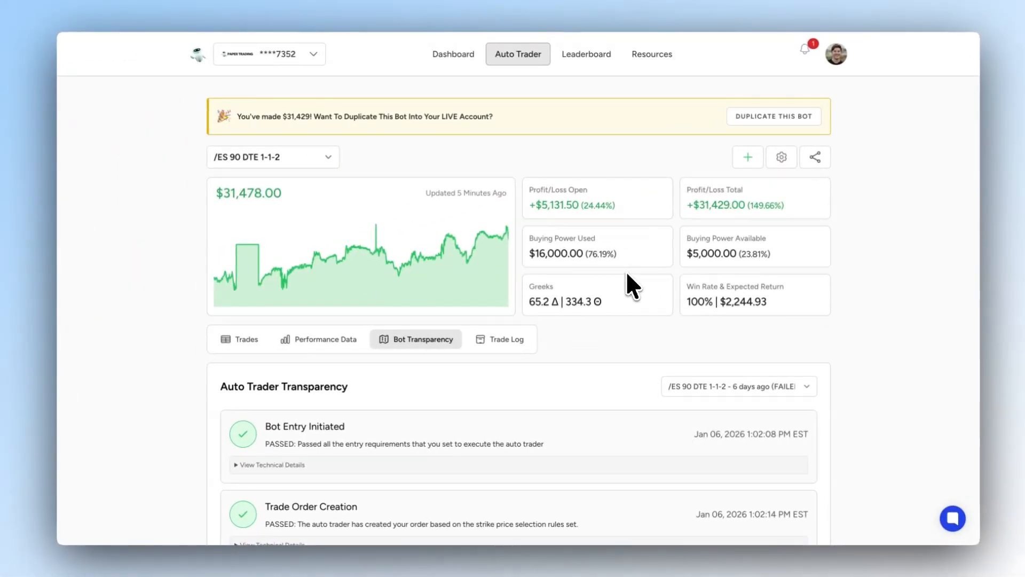
pyautogui.scroll(-4, 626, 271)
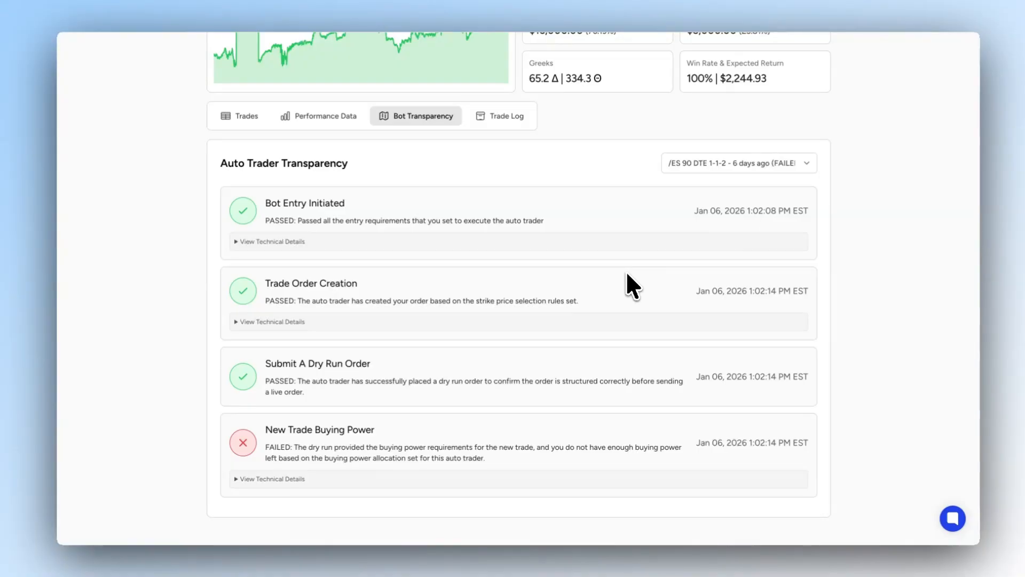
pyautogui.scroll(1, 603, 259)
# - Review the bot's trade log and look at its export options for this bot and all bots without exporting
pyautogui.click(504, 180)
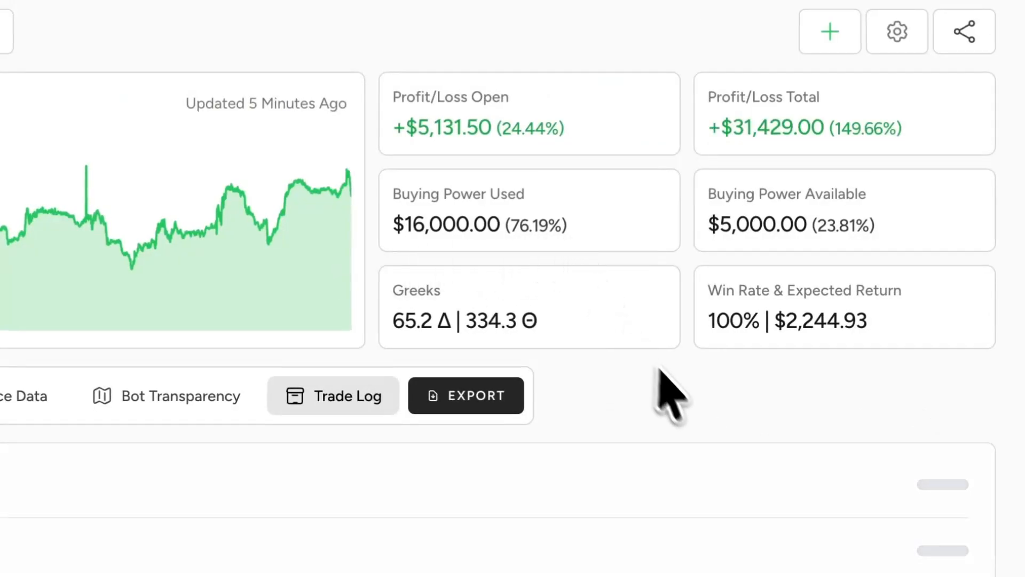
pyautogui.scroll(-12, 703, 418)
pyautogui.scroll(12, 703, 419)
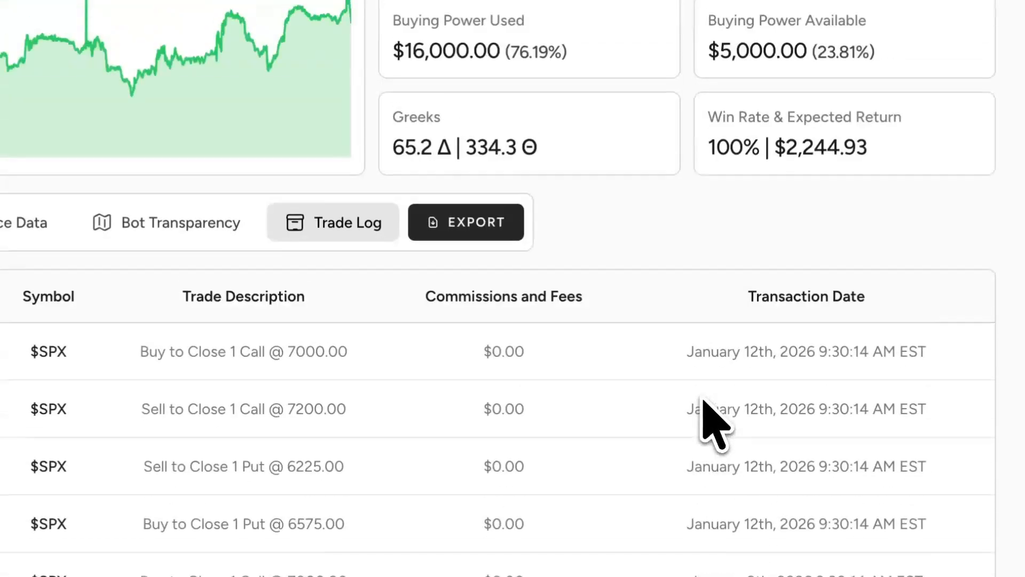
pyautogui.click(487, 434)
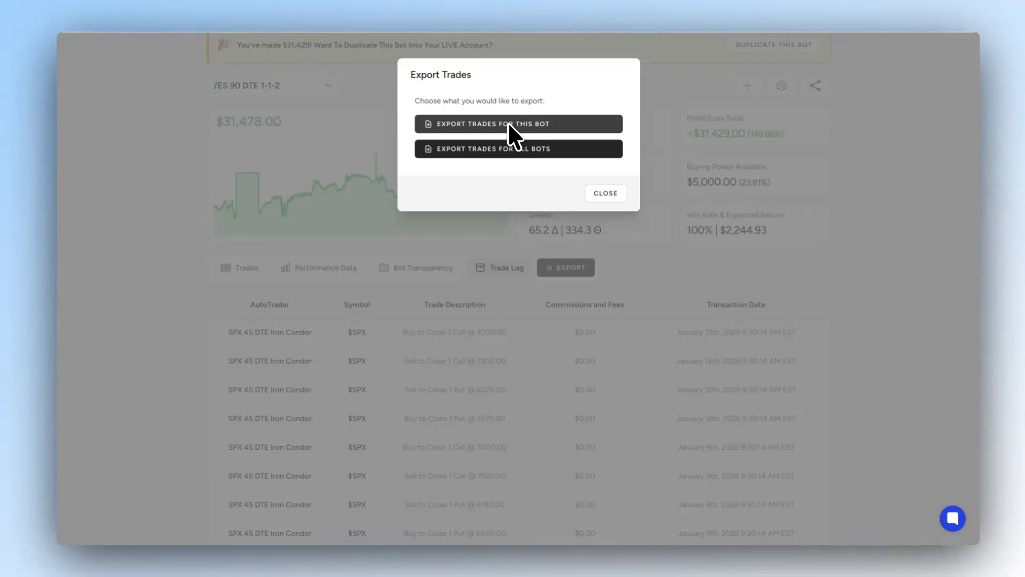
pyautogui.click(606, 193)
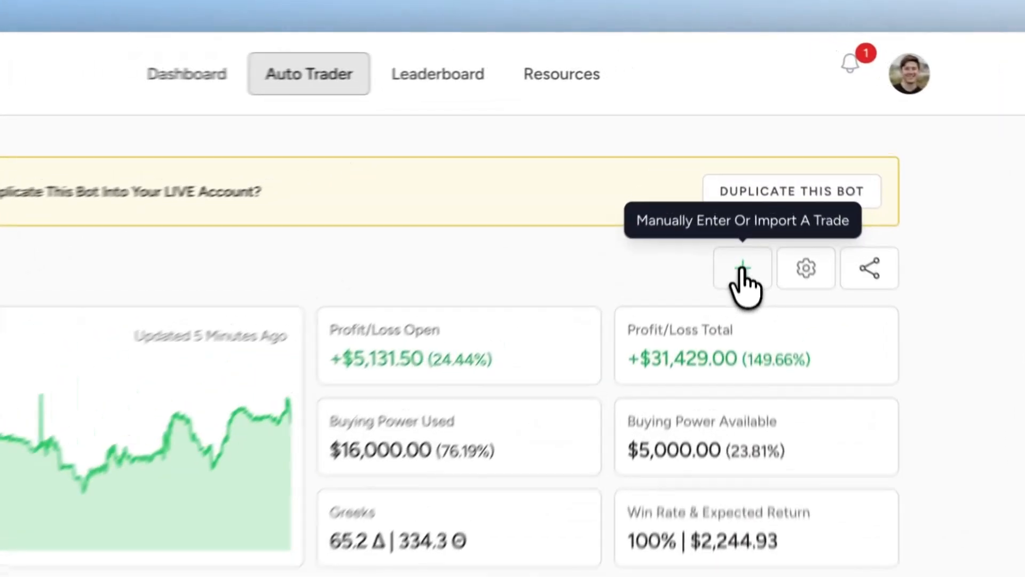
# - Check which current trades can be imported into the auto trader and close the import selection
pyautogui.click(748, 157)
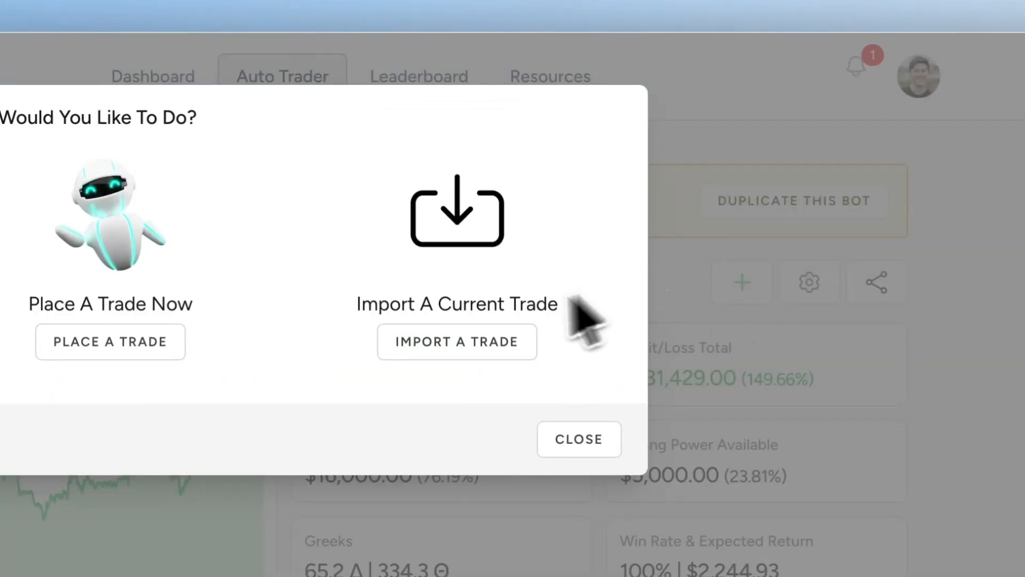
pyautogui.click(484, 346)
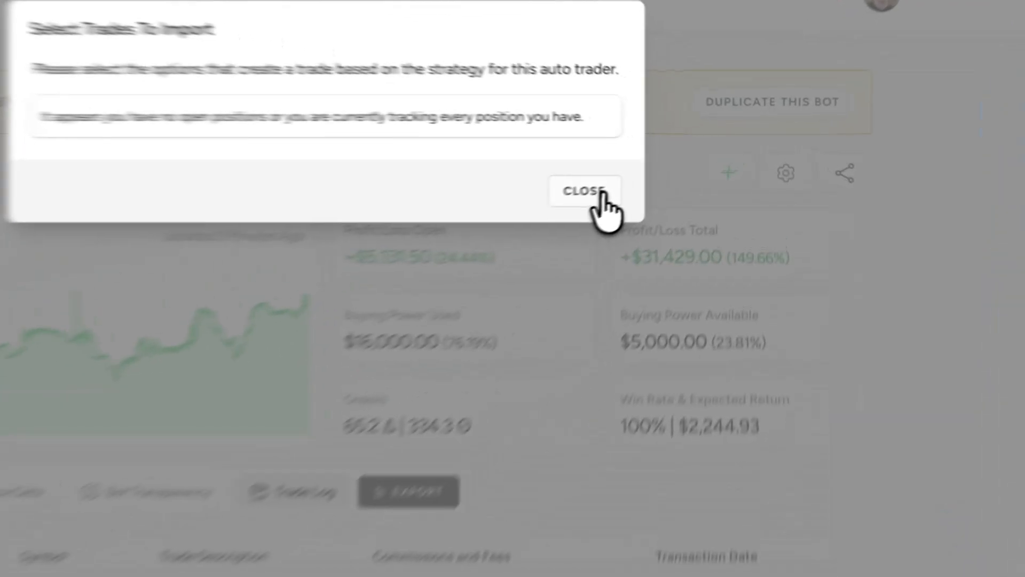
pyautogui.click(667, 166)
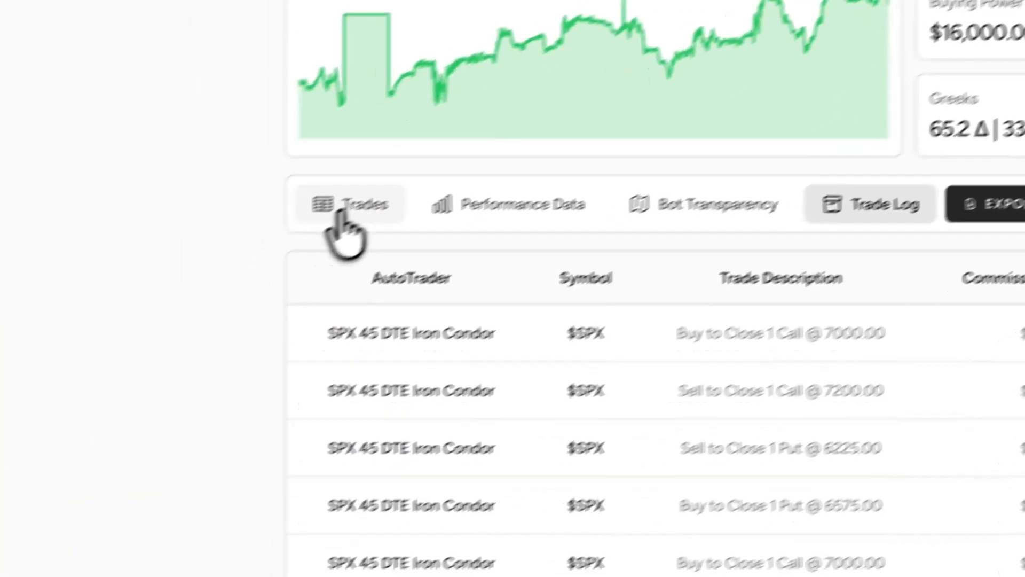
# - Return to the bot's trades and view the options for placing or importing a trade without choosing one
pyautogui.click(134, 315)
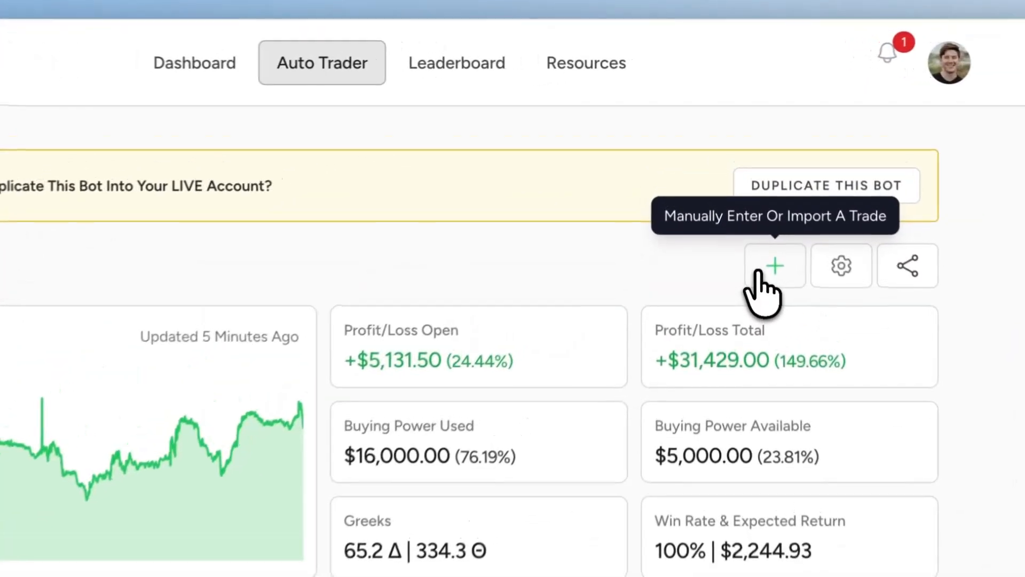
pyautogui.click(748, 159)
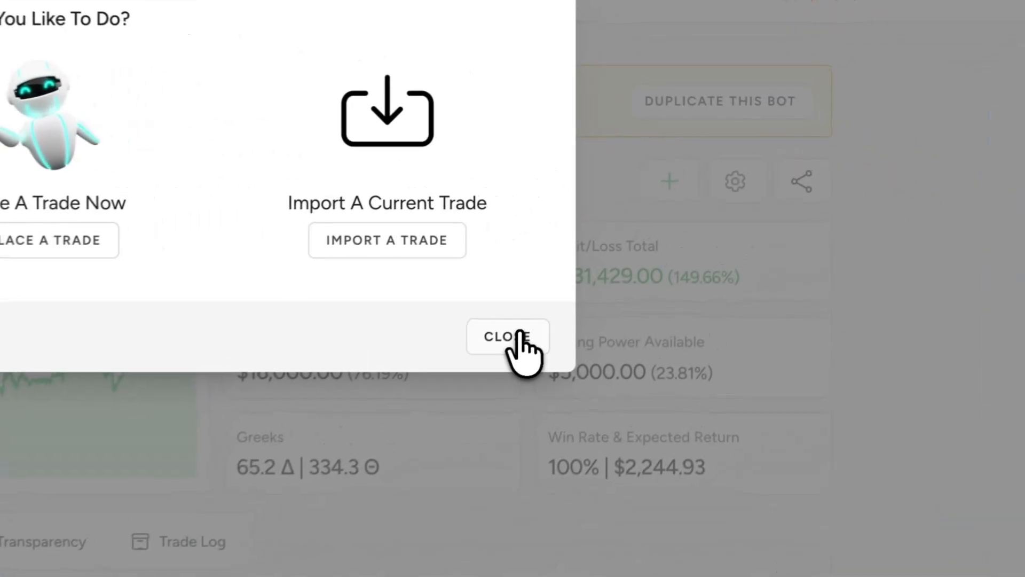
pyautogui.click(521, 337)
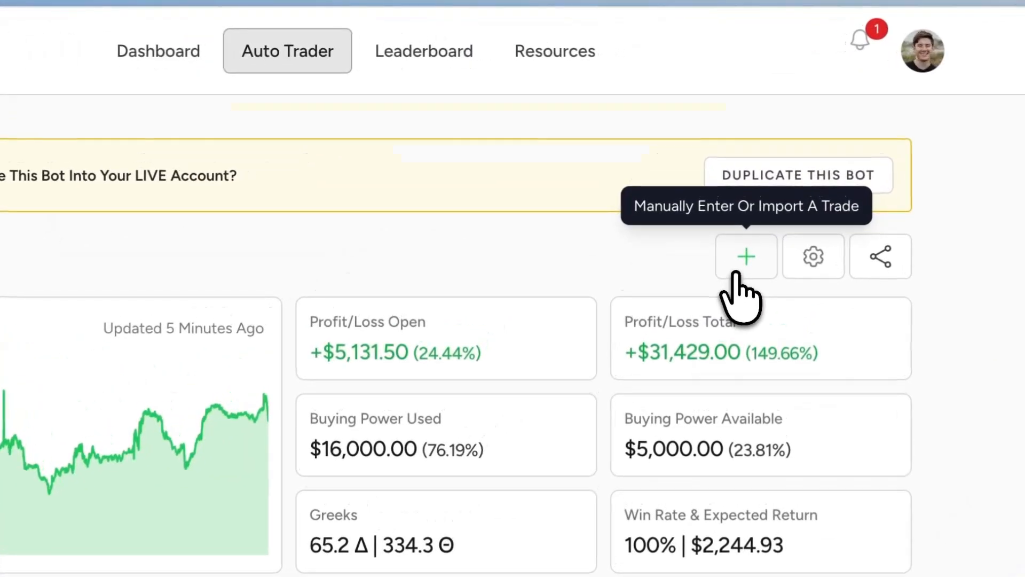
pyautogui.click(748, 157)
pyautogui.click(1017, 323)
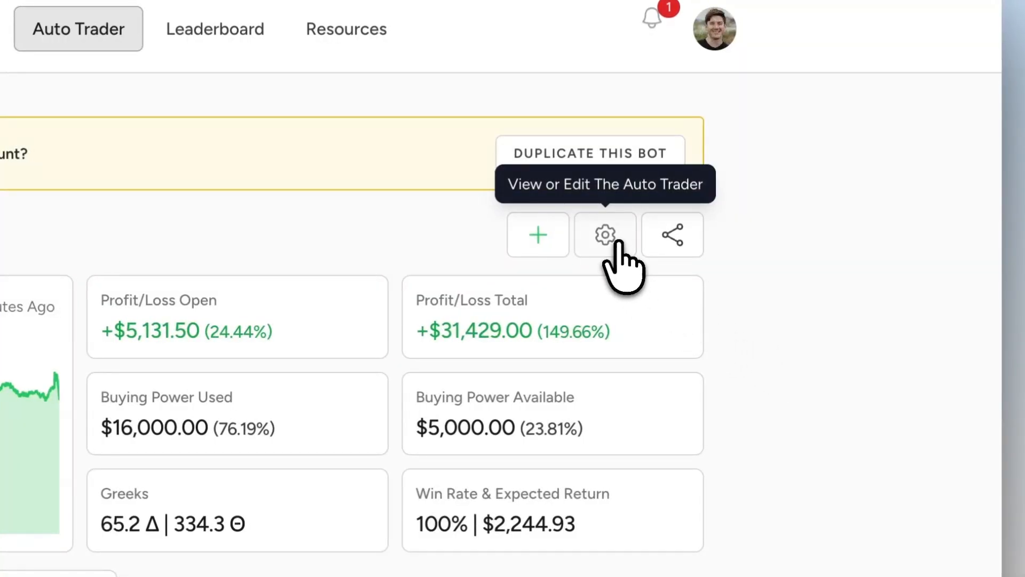
# - Open the auto trader's settings and review its strategy details, entry rules, management rules and account safeguards
pyautogui.click(597, 244)
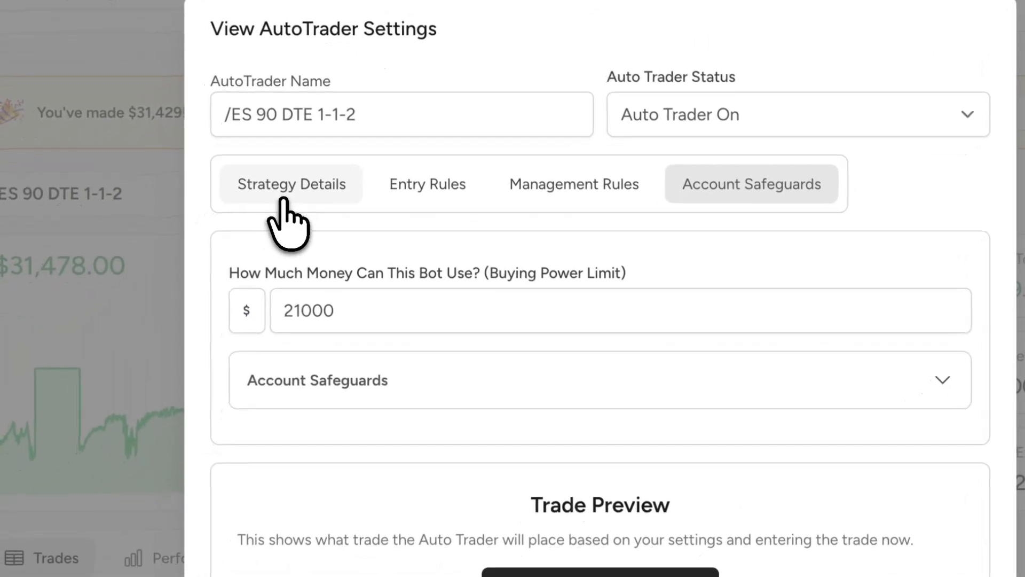
pyautogui.click(284, 200)
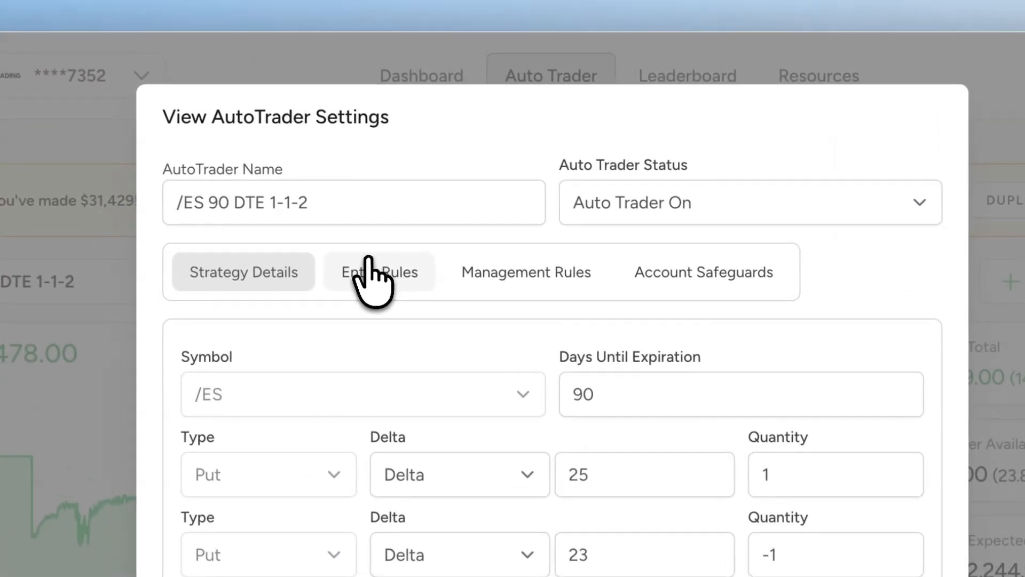
pyautogui.click(326, 203)
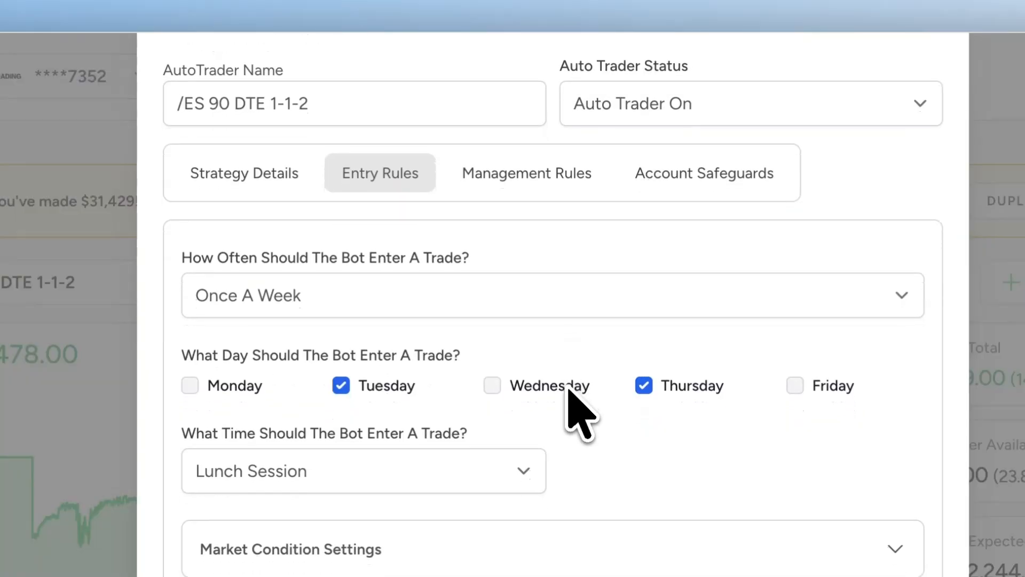
pyautogui.click(504, 180)
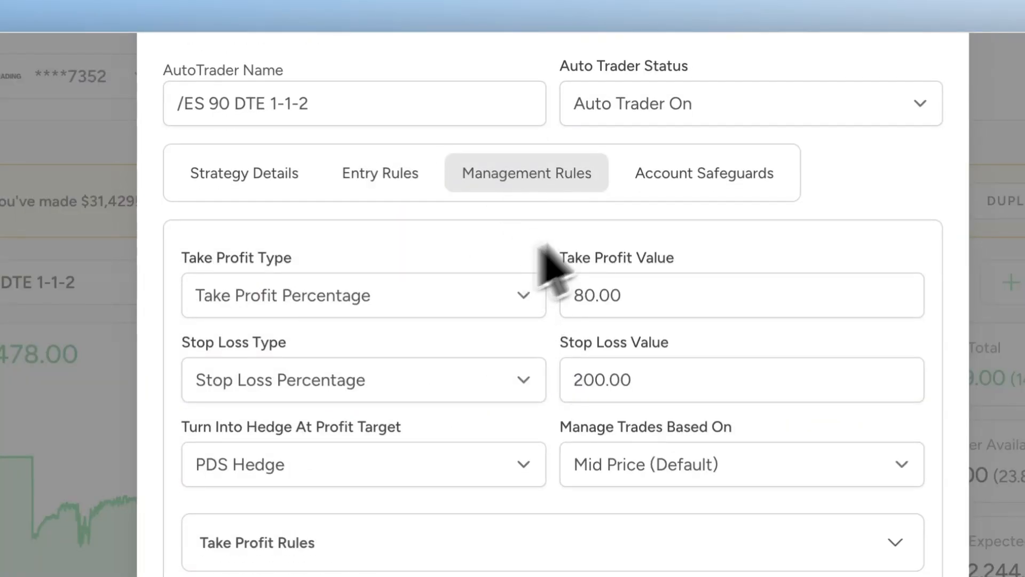
pyautogui.click(666, 184)
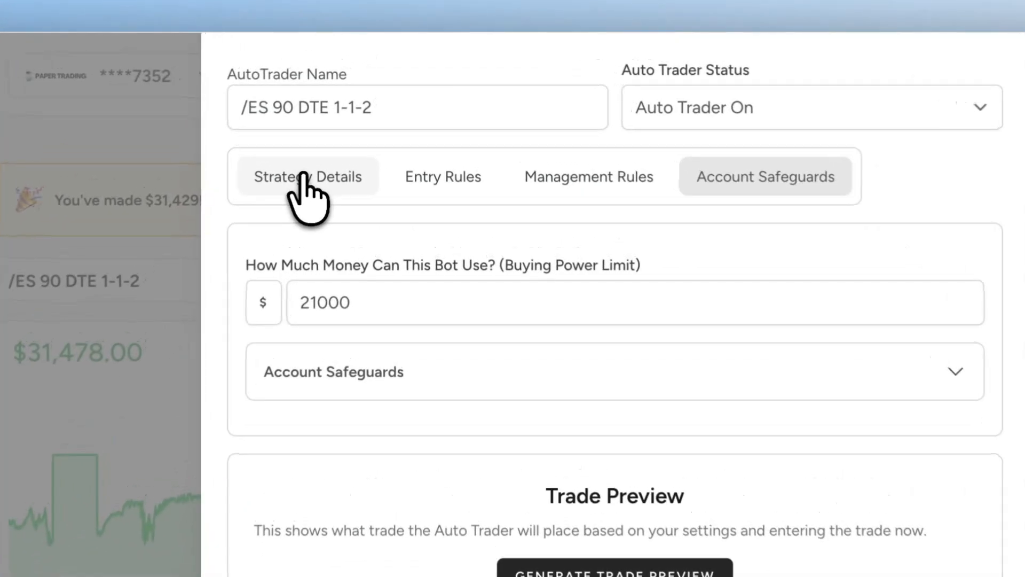
# - Return to the auto trader's strategy details and generate a trade preview from them
pyautogui.click(355, 105)
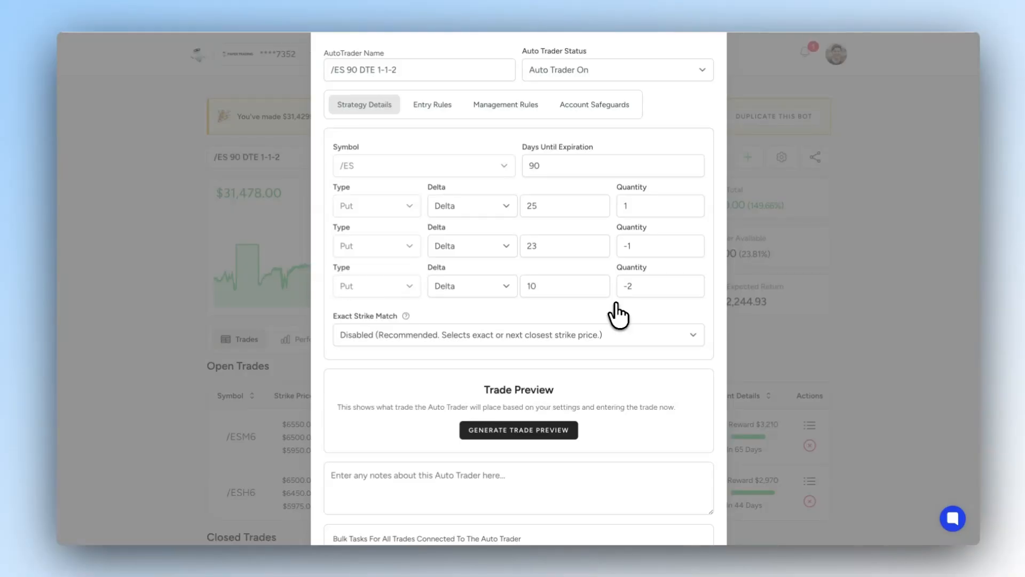
pyautogui.scroll(-1, 620, 317)
pyautogui.click(544, 370)
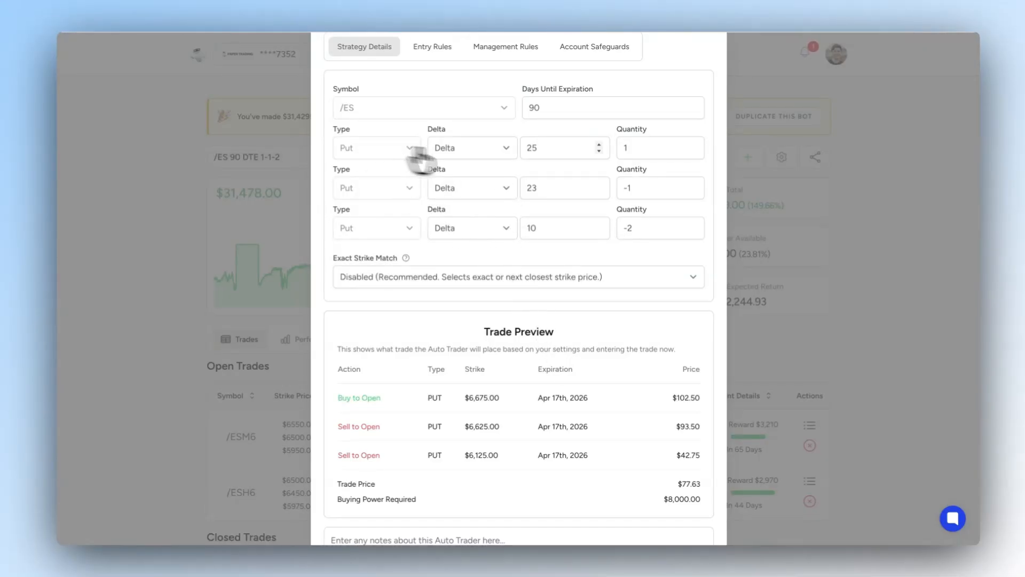
# - Examine the trade preview's put legs, strikes, trade price and required buying power
pyautogui.scroll(-3, 607, 230)
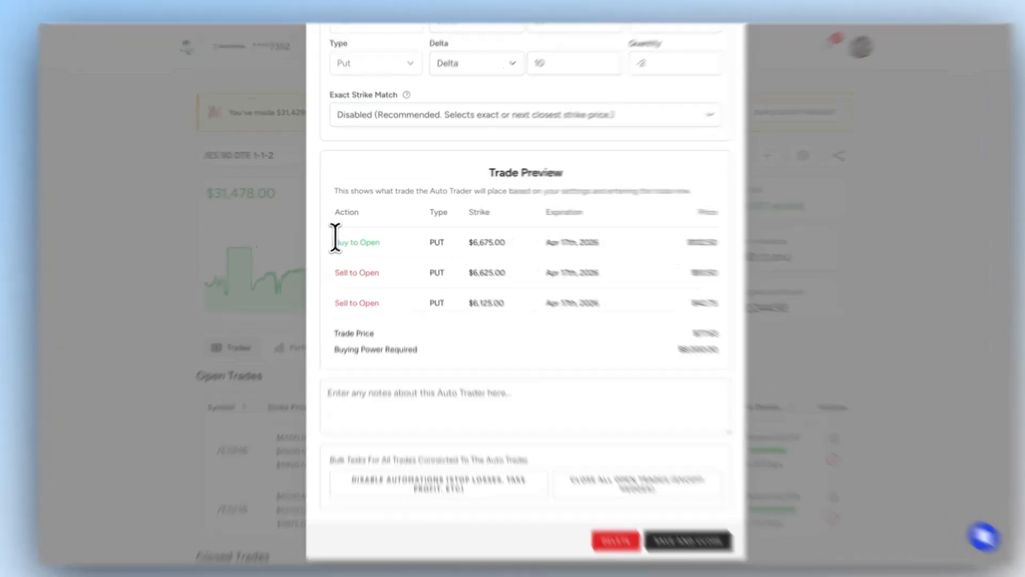
pyautogui.moveTo(335, 237); pyautogui.dragTo(398, 242)
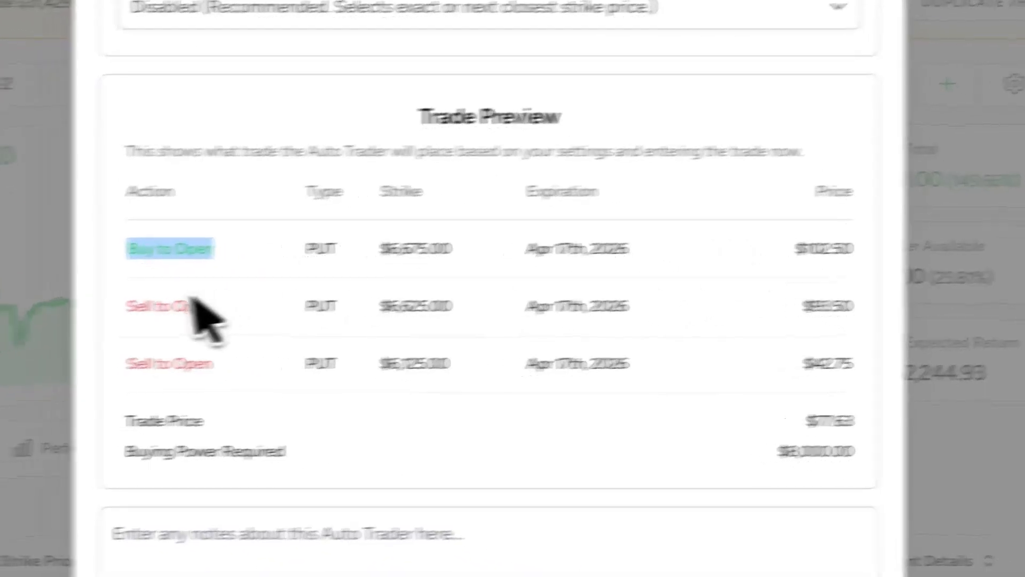
pyautogui.moveTo(147, 308); pyautogui.dragTo(748, 321)
pyautogui.moveTo(480, 369); pyautogui.dragTo(562, 386)
pyautogui.click(706, 385)
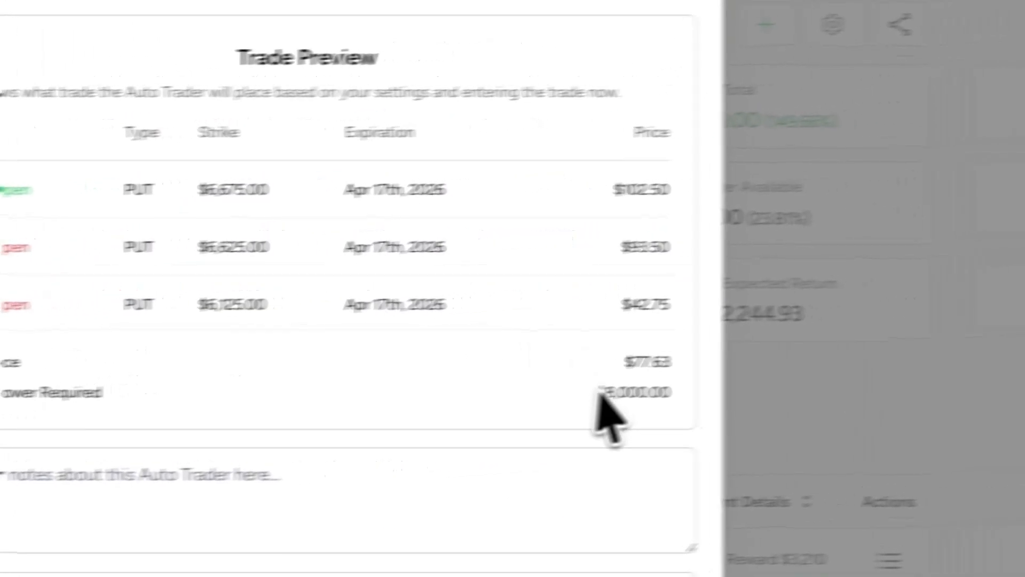
pyautogui.moveTo(565, 366); pyautogui.dragTo(624, 365)
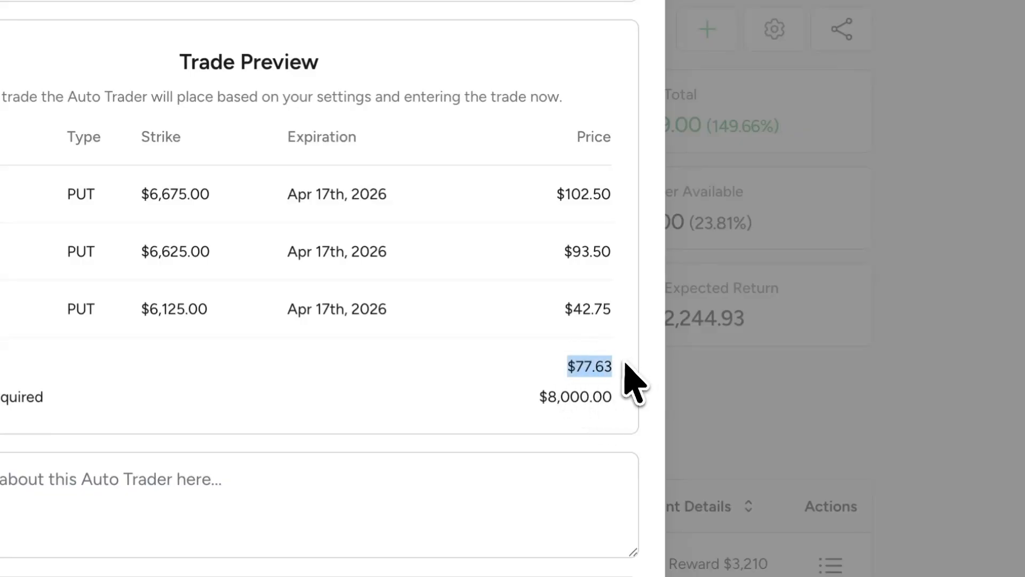
pyautogui.click(625, 367)
pyautogui.moveTo(537, 396); pyautogui.dragTo(641, 393)
pyautogui.click(641, 395)
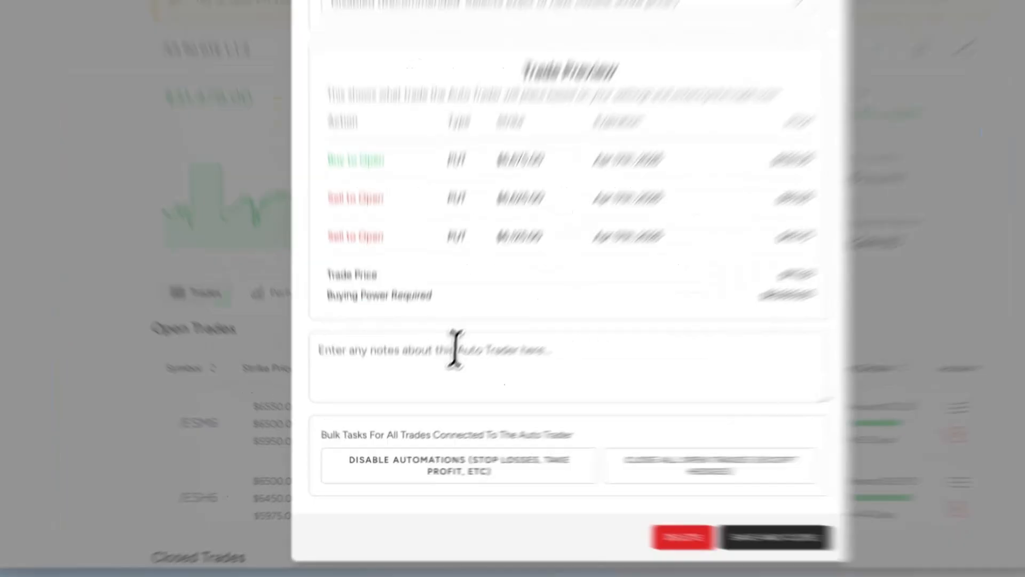
# - Enter "This is the" in the auto trader's notes and clear the text again
pyautogui.click(436, 383)
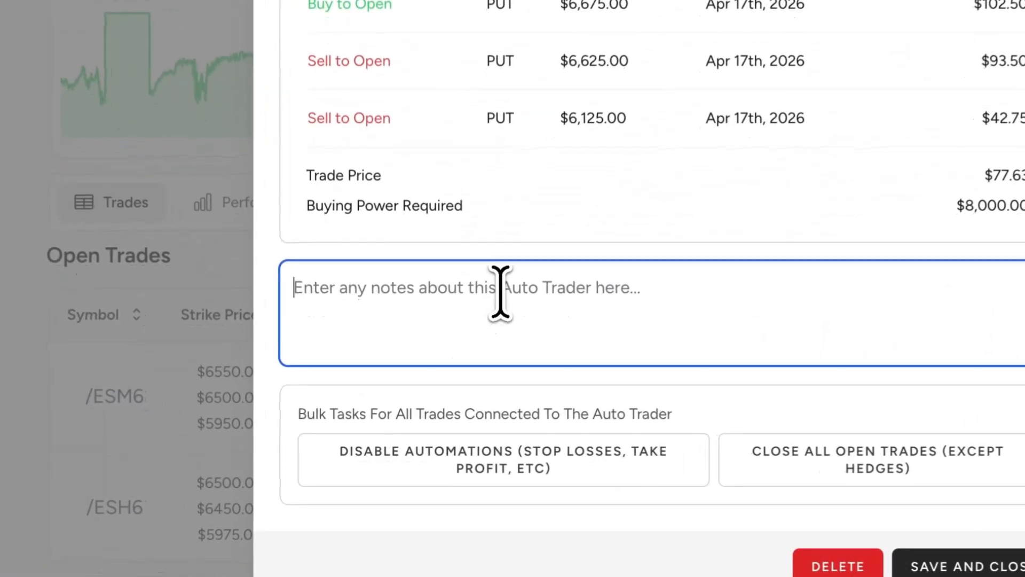
pyautogui.write('This is the')
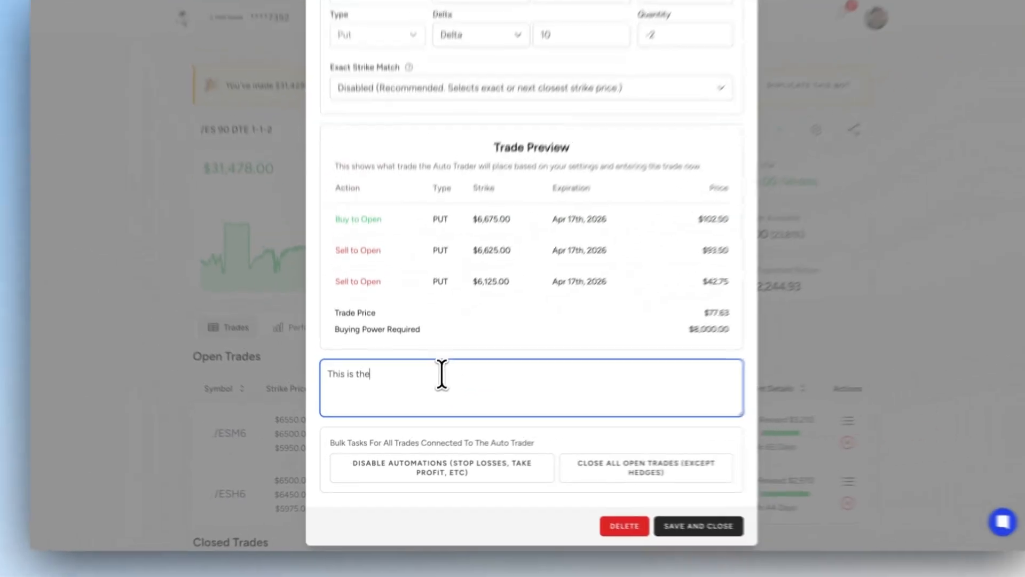
pyautogui.press('BackSpace')
pyautogui.press('BackSpace')
pyautogui.press('BackSpace')
pyautogui.press('BackSpace')
pyautogui.press('BackSpace')
pyautogui.press('BackSpace')
pyautogui.press('BackSpace')
pyautogui.press('BackSpace')
pyautogui.press('BackSpace')
pyautogui.press('BackSpace')
pyautogui.press('BackSpace')
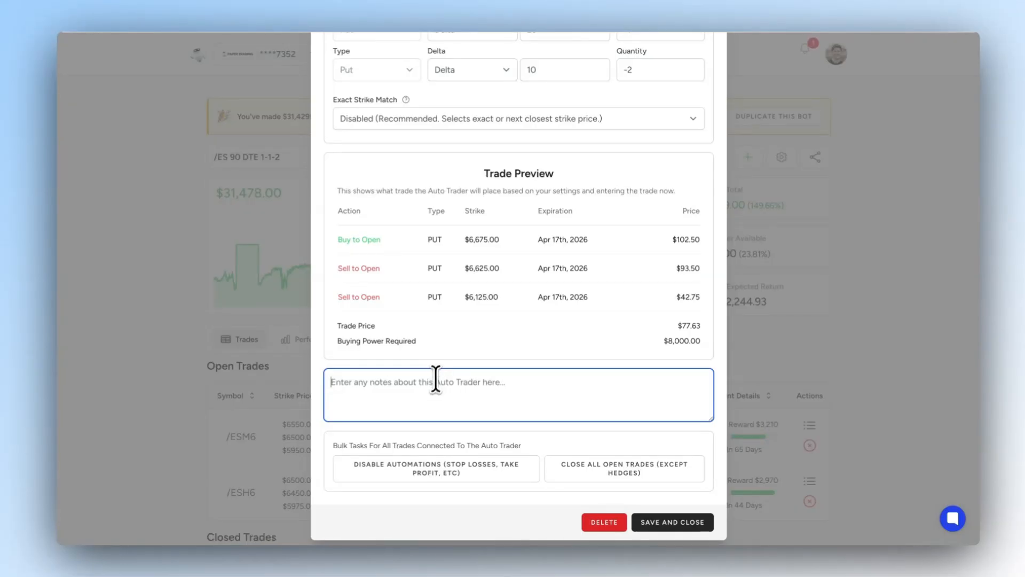
# - Look at the bulk tasks for all connected trades and close the auto trader's settings without saving
pyautogui.click(442, 364)
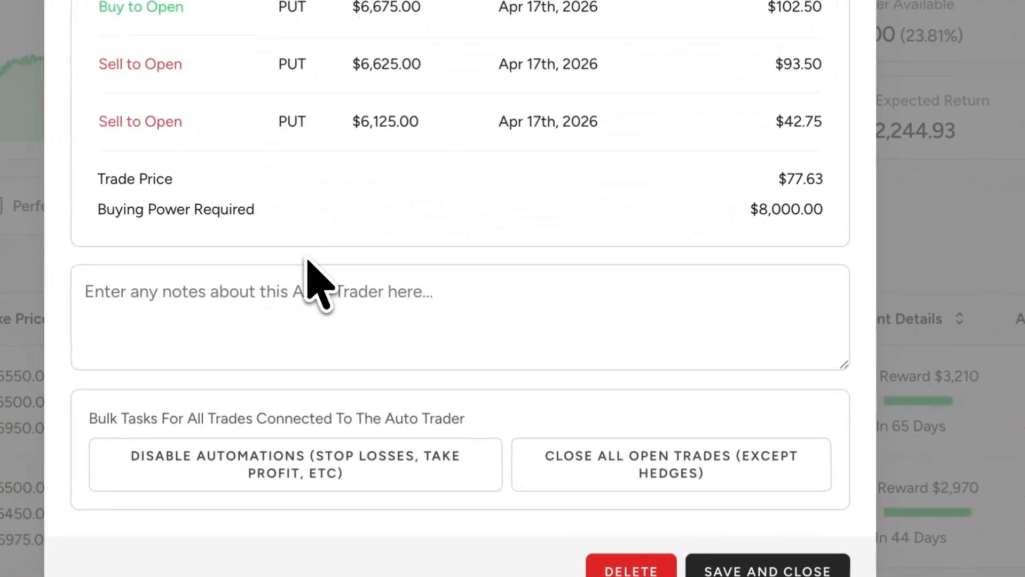
pyautogui.scroll(-2, 307, 260)
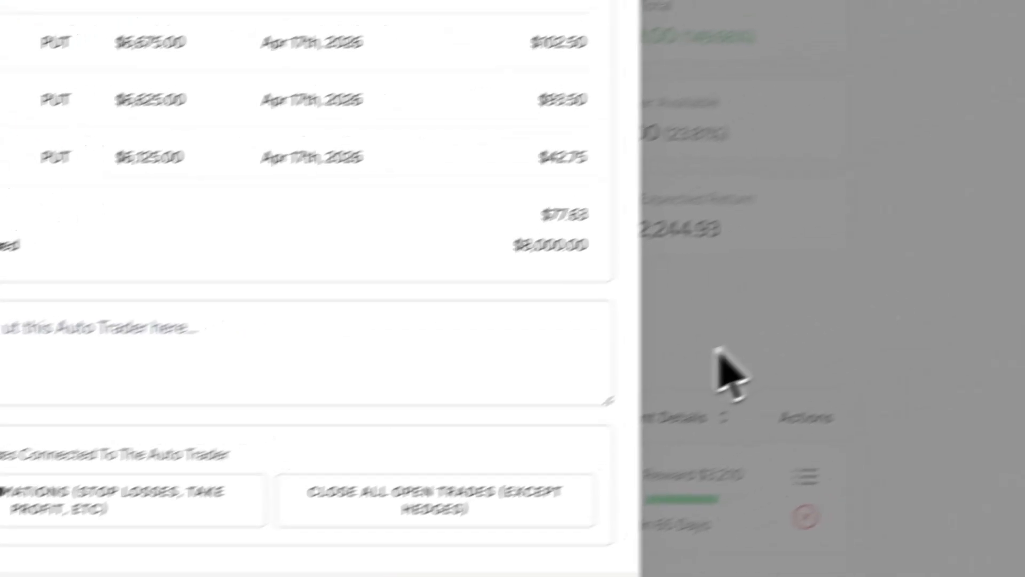
pyautogui.click(952, 254)
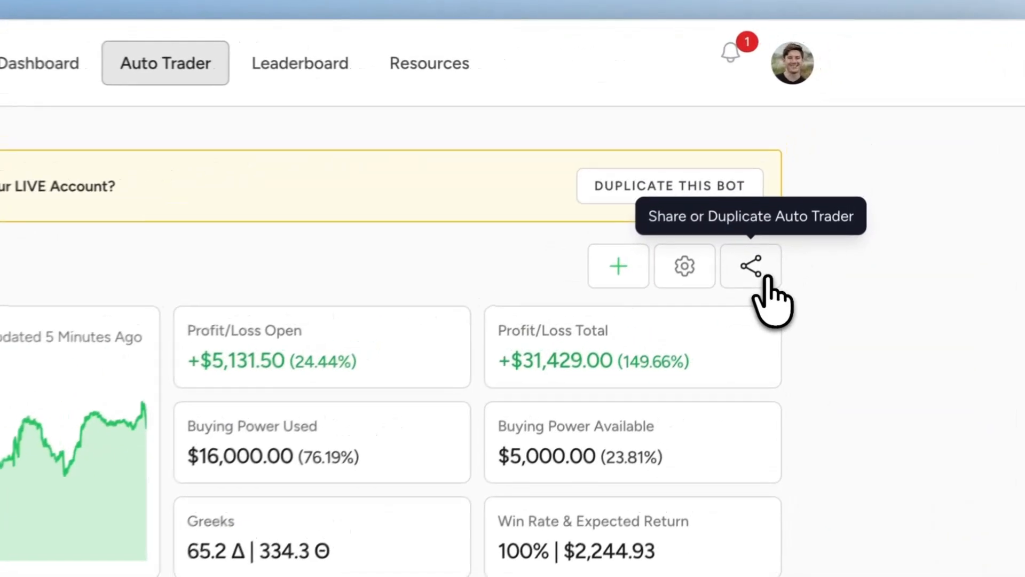
# - Duplicate the /ES 90 DTE 1-1-2 auto trader into the first Individual brokerage account
pyautogui.click(817, 160)
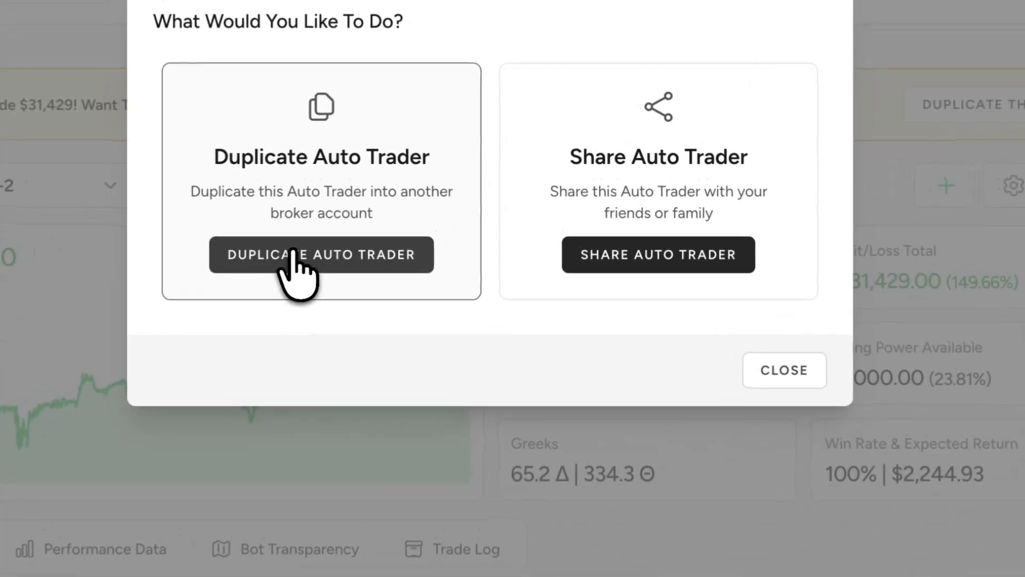
pyautogui.click(423, 193)
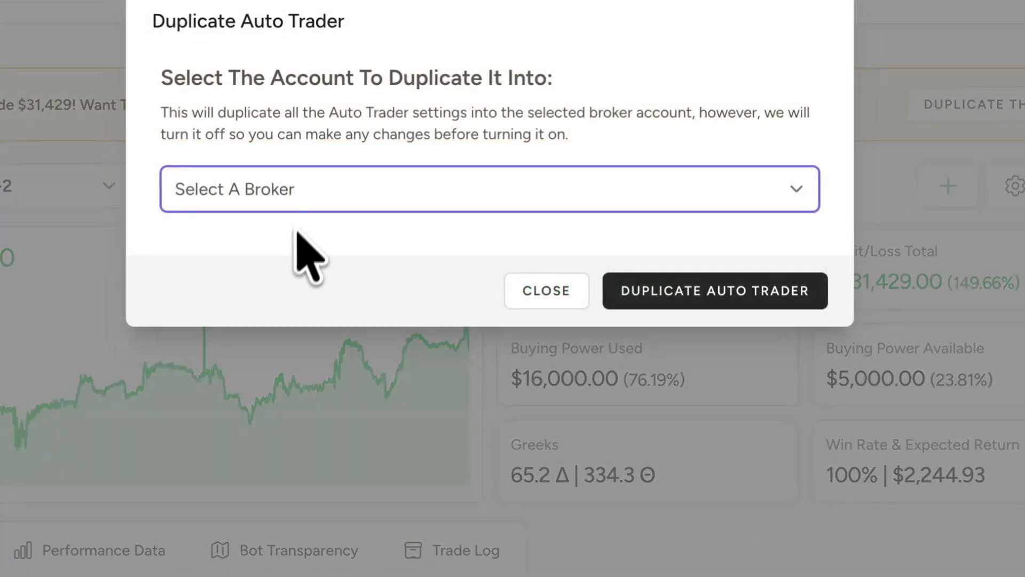
pyautogui.click(298, 207)
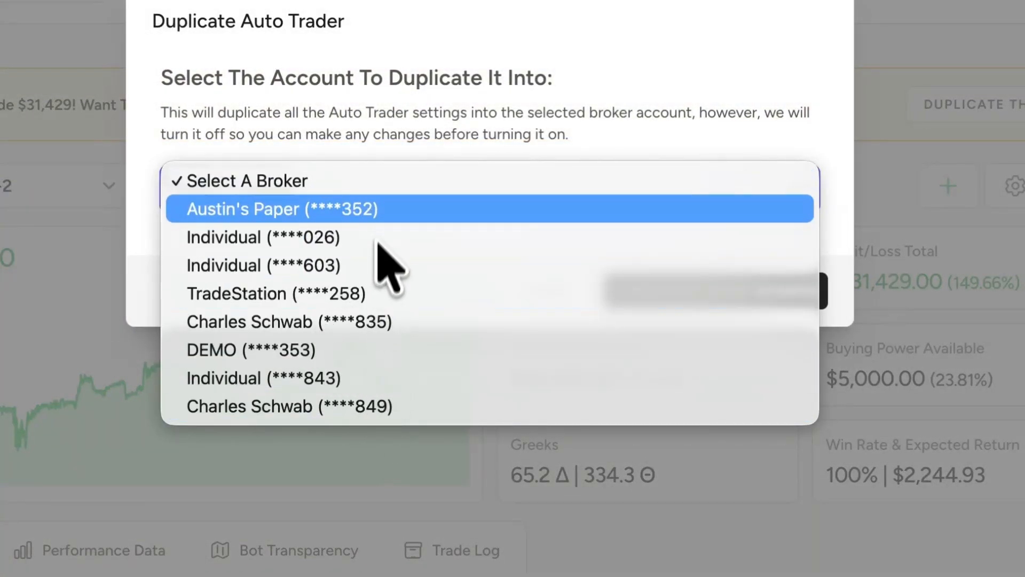
pyautogui.click(379, 231)
pyautogui.click(369, 141)
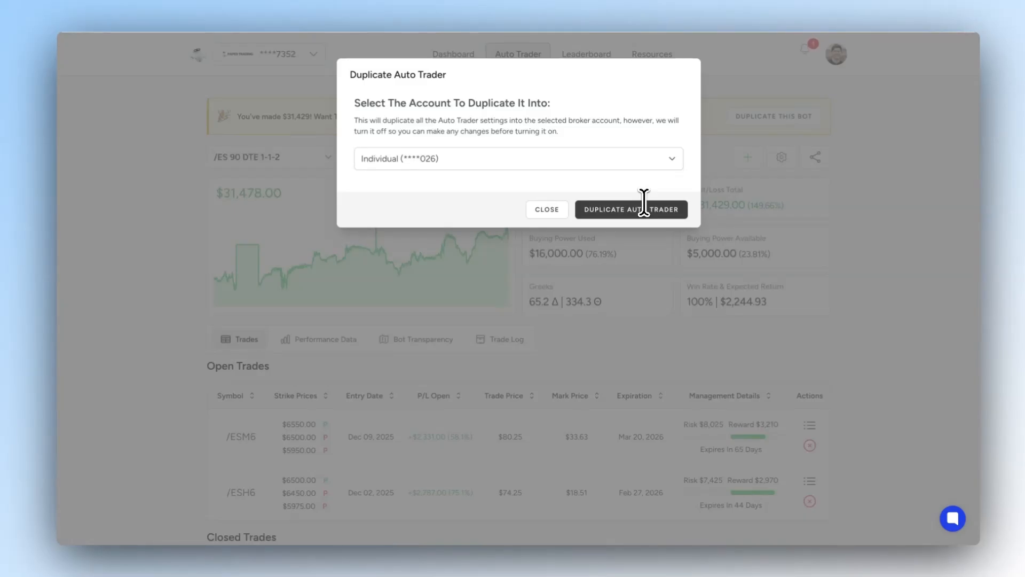
pyautogui.click(644, 209)
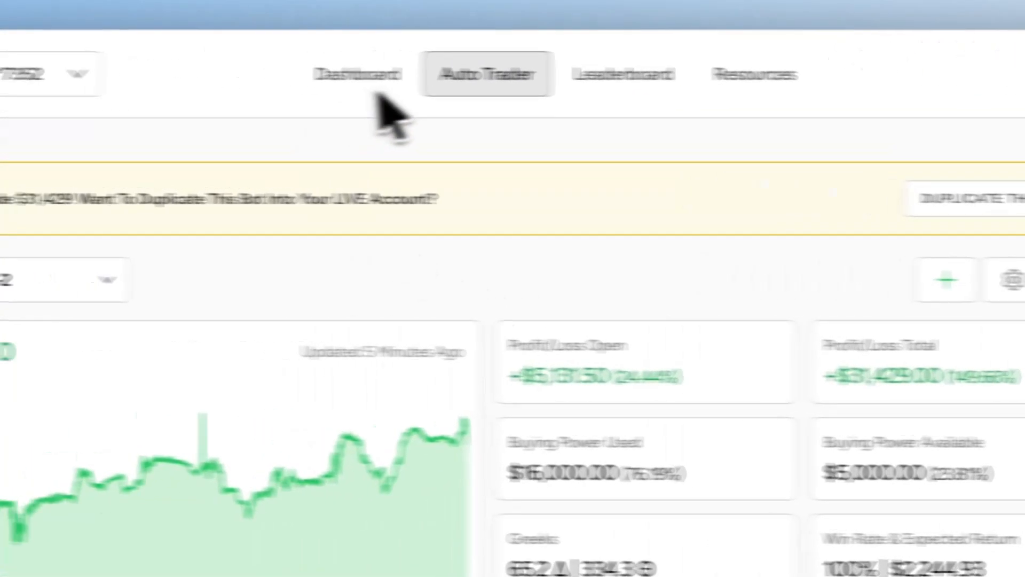
# - Return to the dashboard overview, and open the Help Center from the resources page to browse its article categories
pyautogui.click(369, 81)
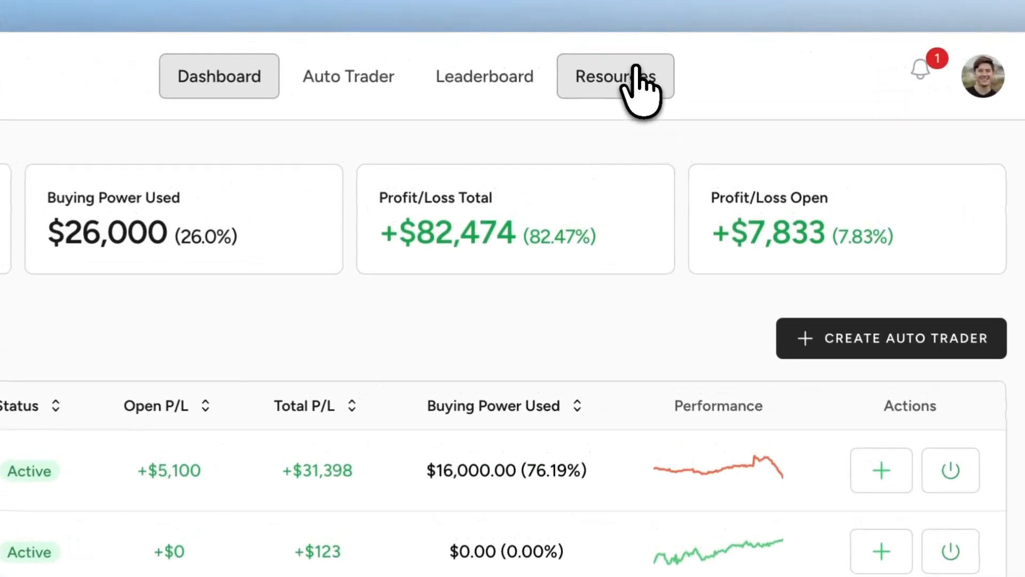
pyautogui.click(635, 69)
pyautogui.scroll(-1, 473, 190)
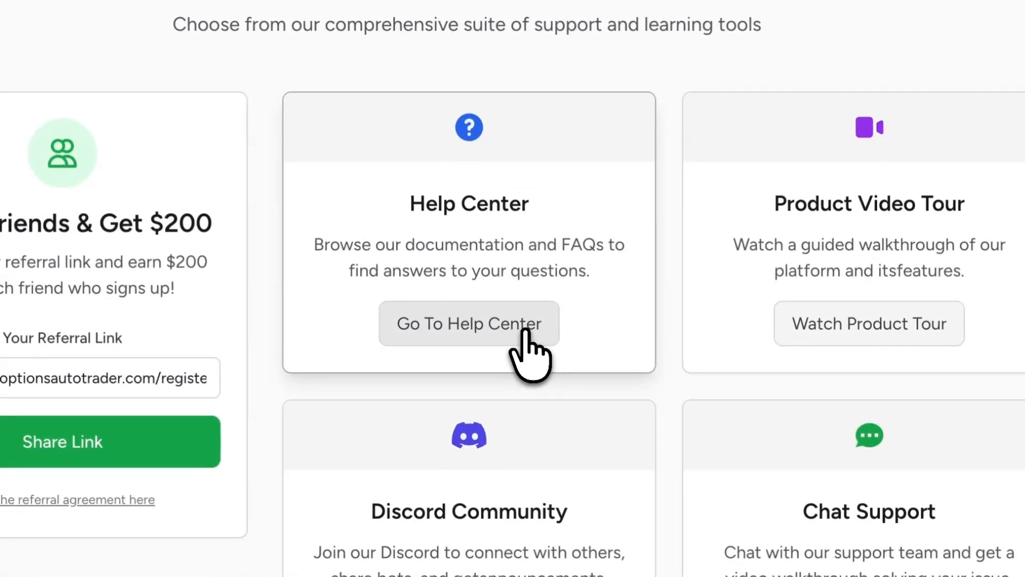
pyautogui.click(526, 332)
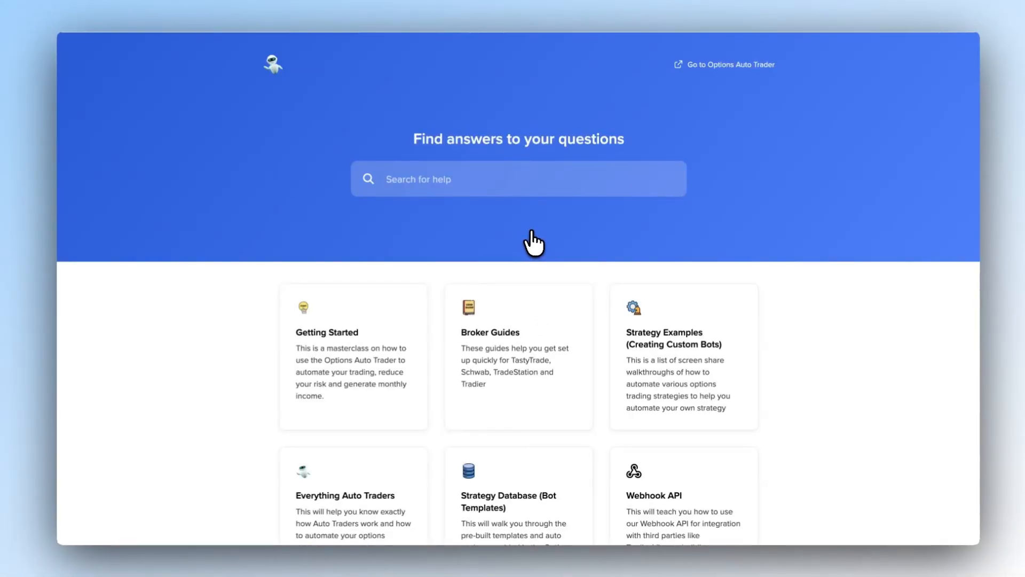
pyautogui.scroll(-1, 535, 244)
pyautogui.scroll(-2, 535, 244)
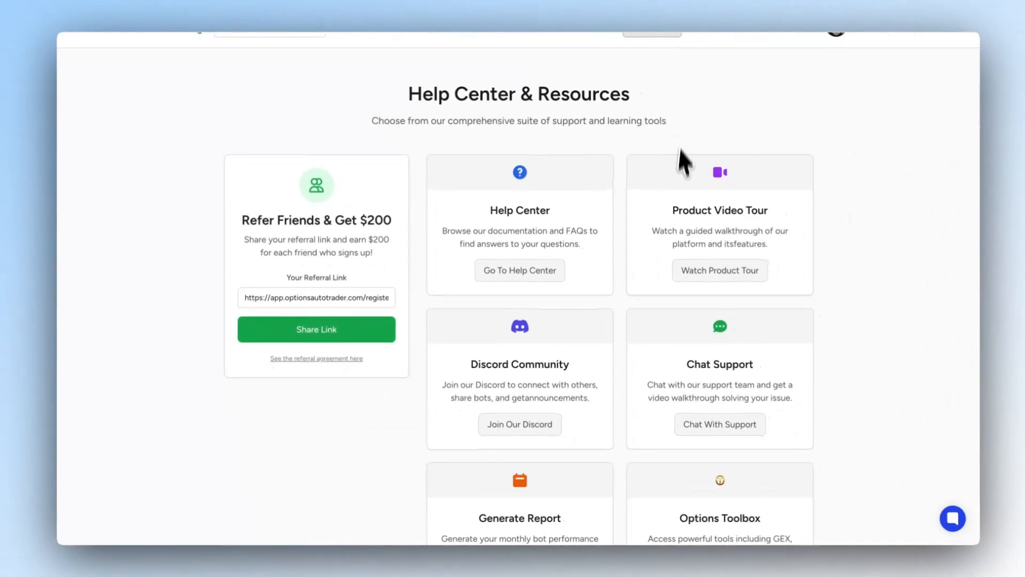
# - Look through the resources page's cards for the product video tour, Discord community, chat support, report generation and Options Toolbox
pyautogui.scroll(-1, 662, 220)
pyautogui.scroll(-1, 664, 213)
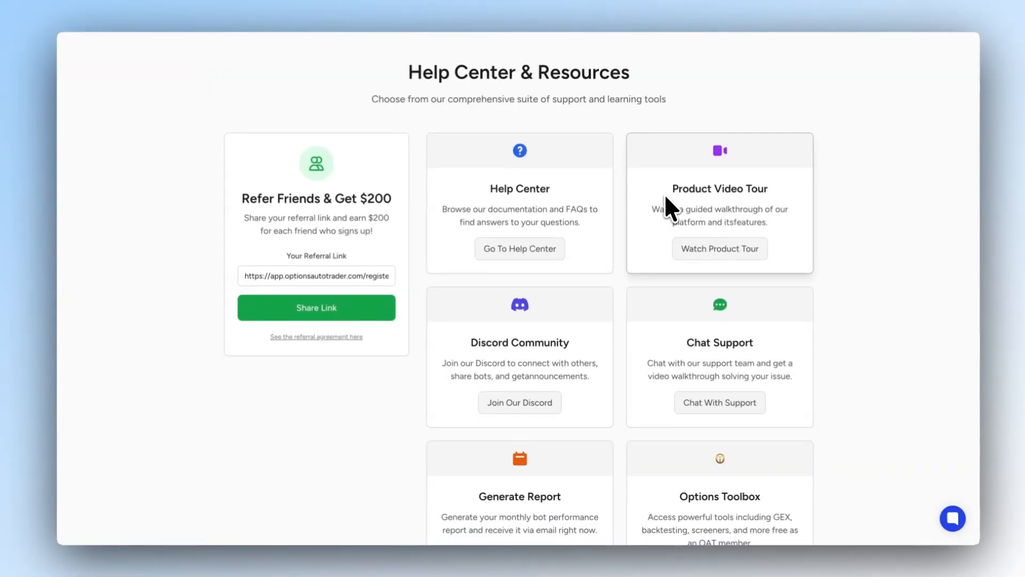
pyautogui.scroll(-3, 665, 198)
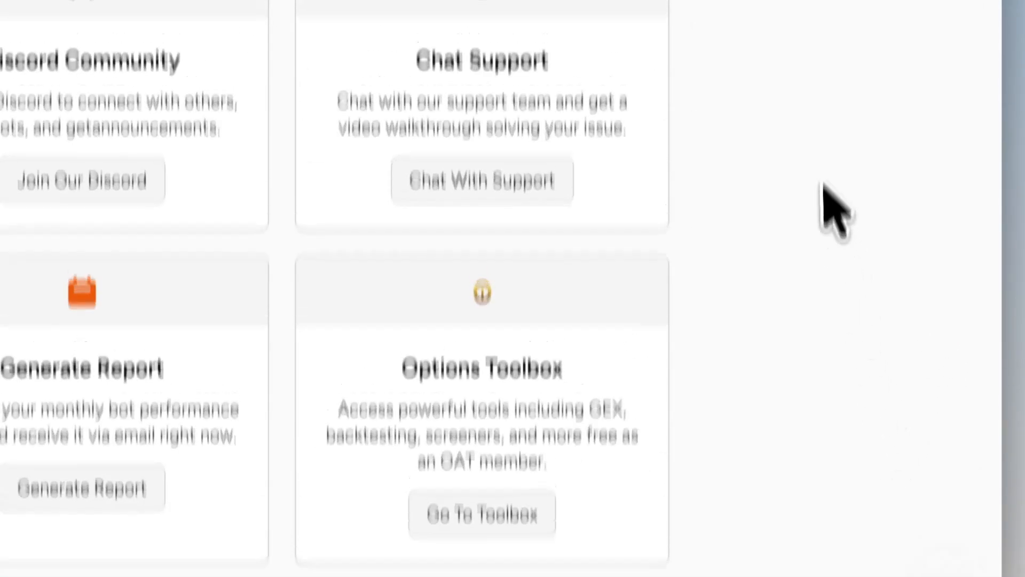
pyautogui.scroll(-1, 819, 78)
pyautogui.scroll(1, 819, 78)
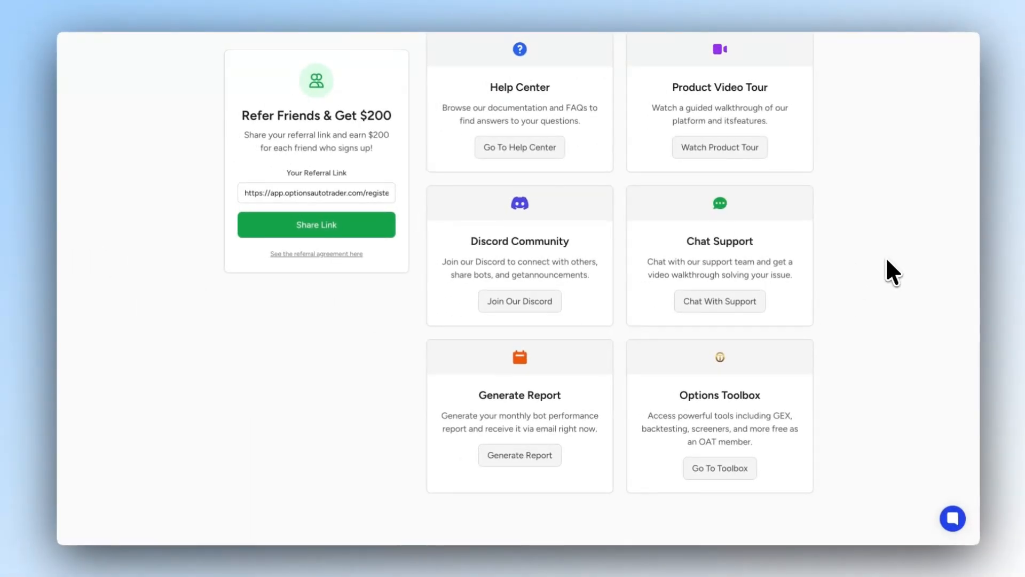
pyautogui.scroll(-1, 886, 257)
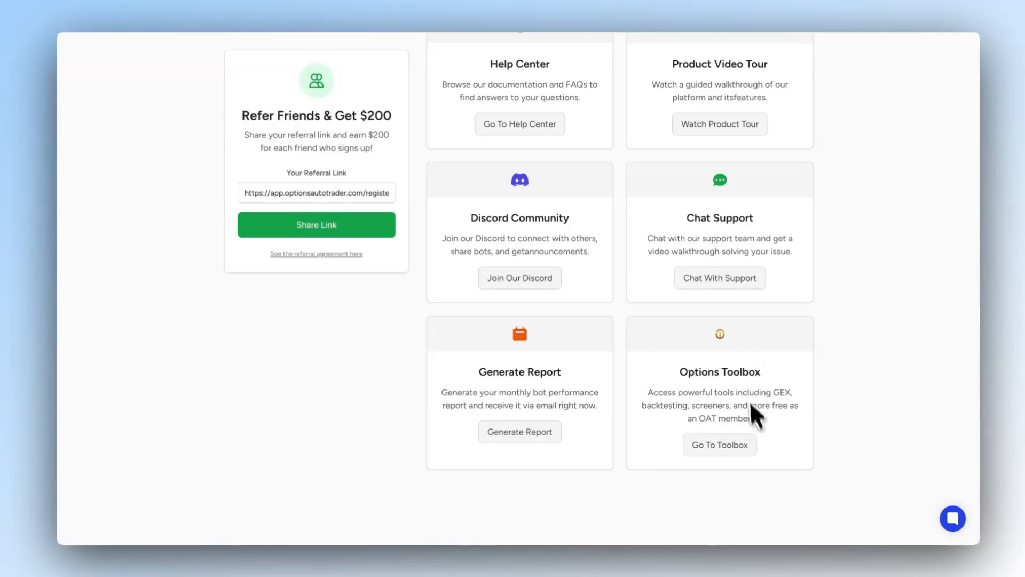
pyautogui.scroll(-1, 758, 424)
pyautogui.scroll(5, 748, 408)
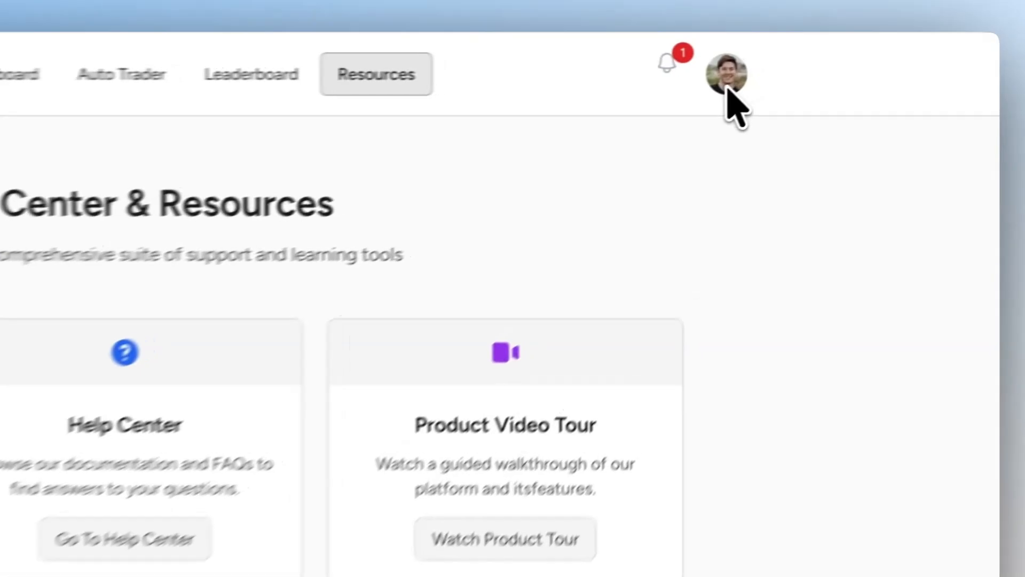
# - Open the account's profile page and look at the profile information and password update sections
pyautogui.click(836, 56)
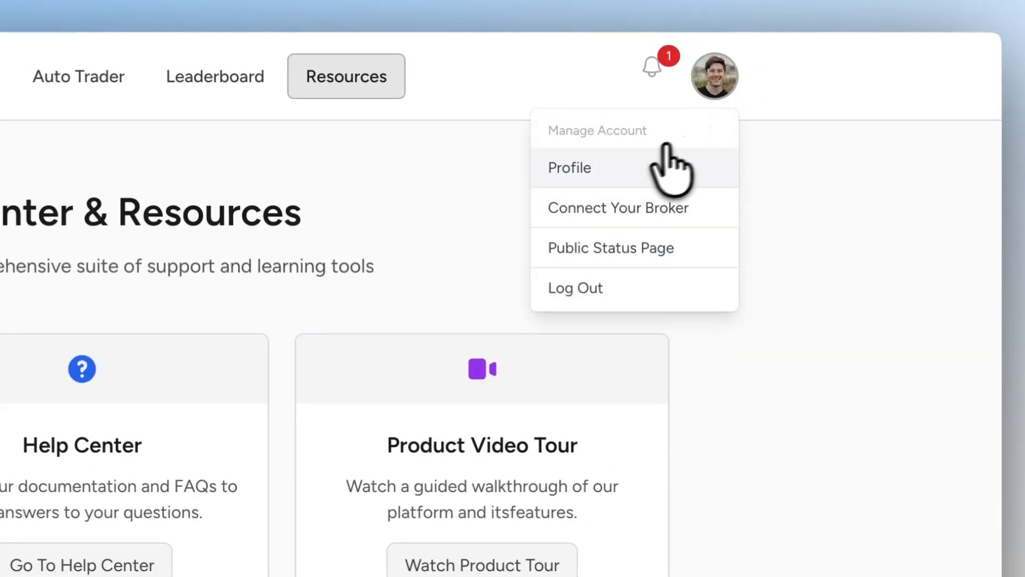
pyautogui.click(629, 160)
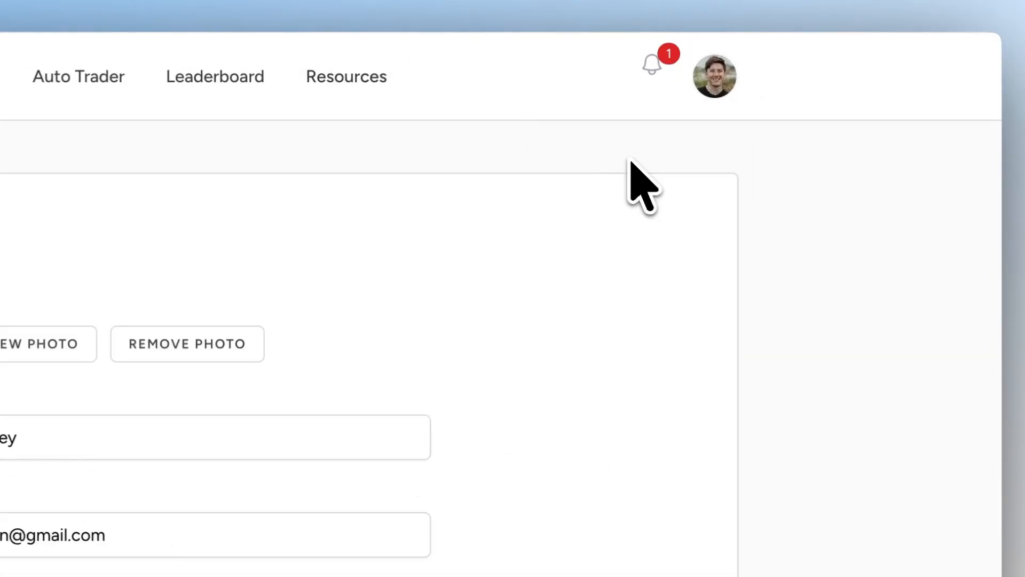
pyautogui.scroll(-1, 614, 210)
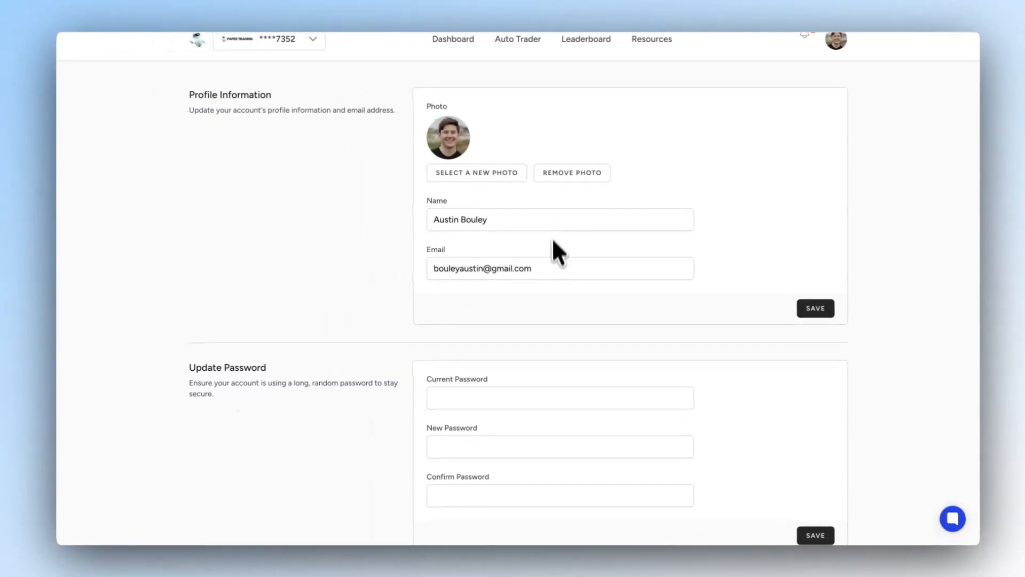
pyautogui.scroll(-3, 499, 190)
pyautogui.scroll(2, 497, 182)
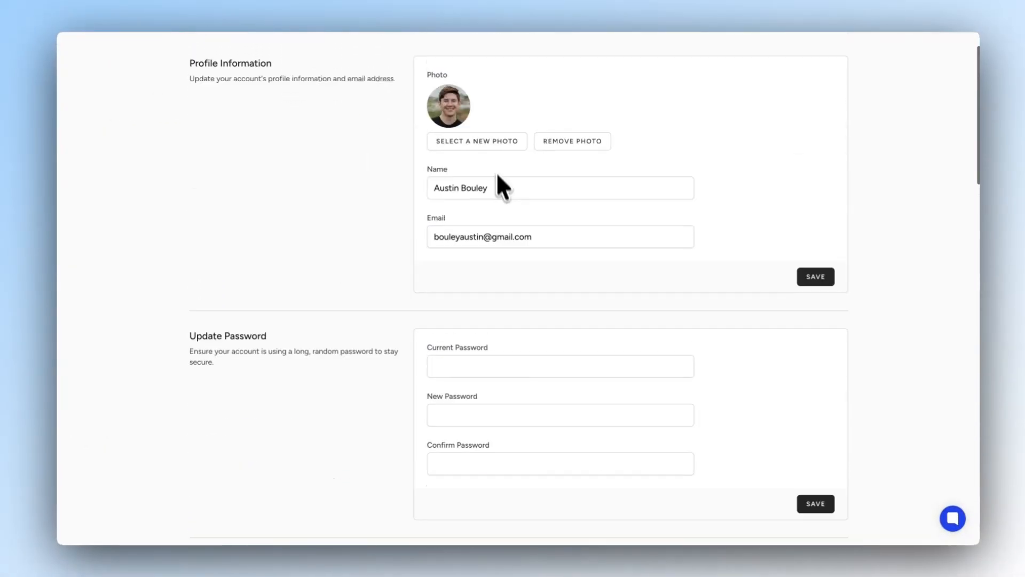
pyautogui.scroll(-5, 437, 182)
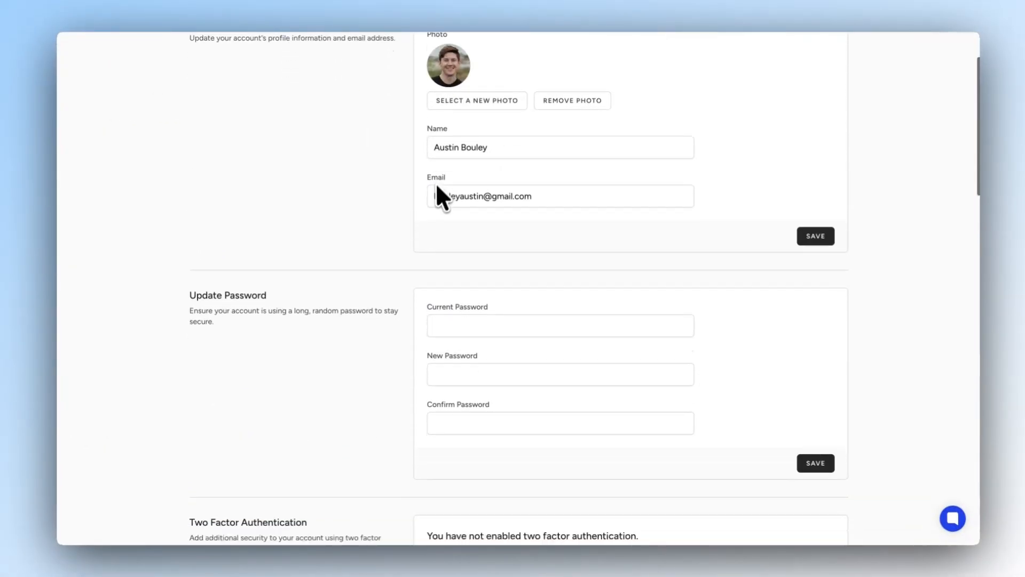
# - Examine the profile page's two factor authentication, browser sessions, API settings and software settings sections
pyautogui.scroll(-3, 435, 188)
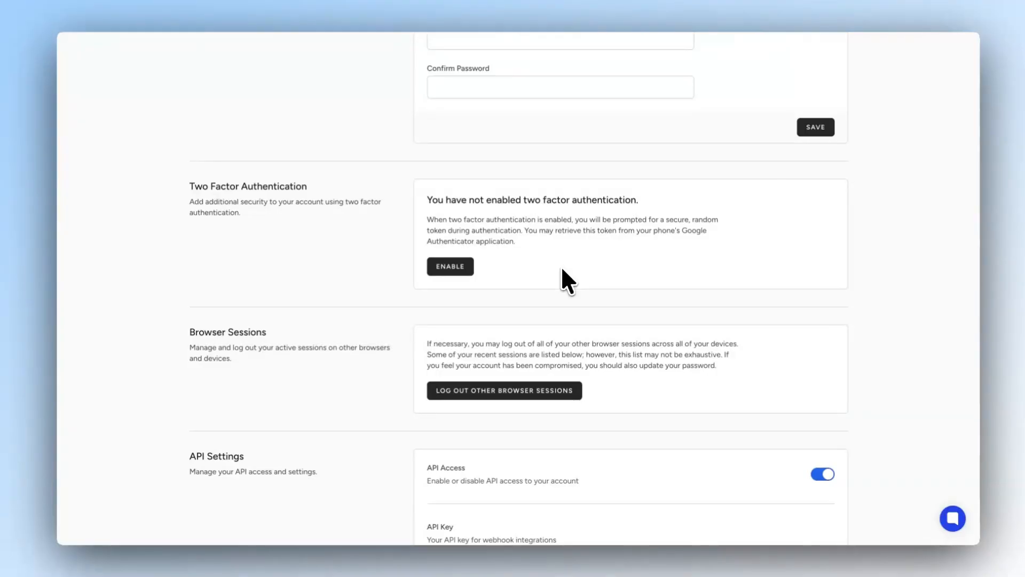
pyautogui.scroll(-3, 561, 269)
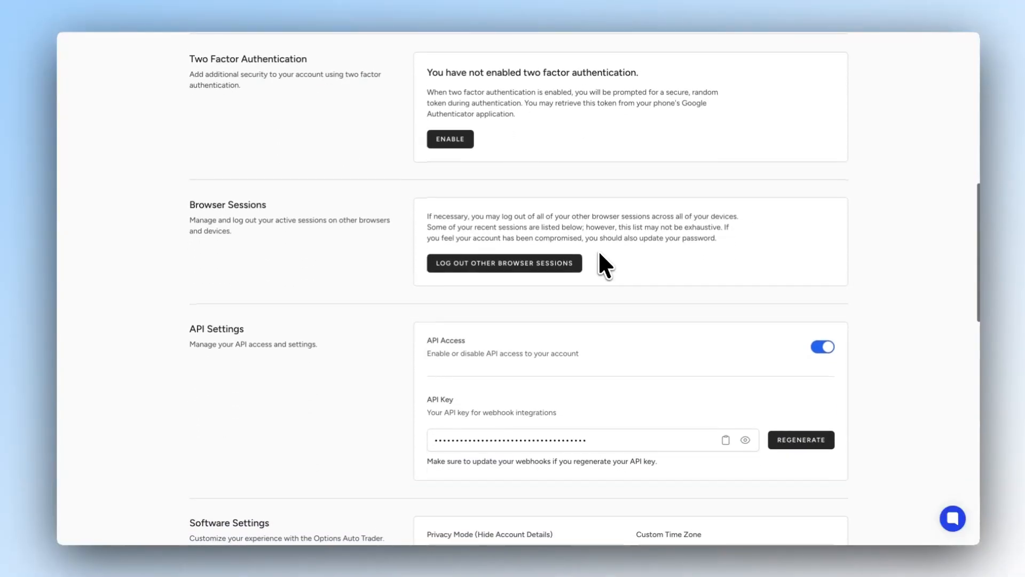
pyautogui.scroll(-1, 599, 253)
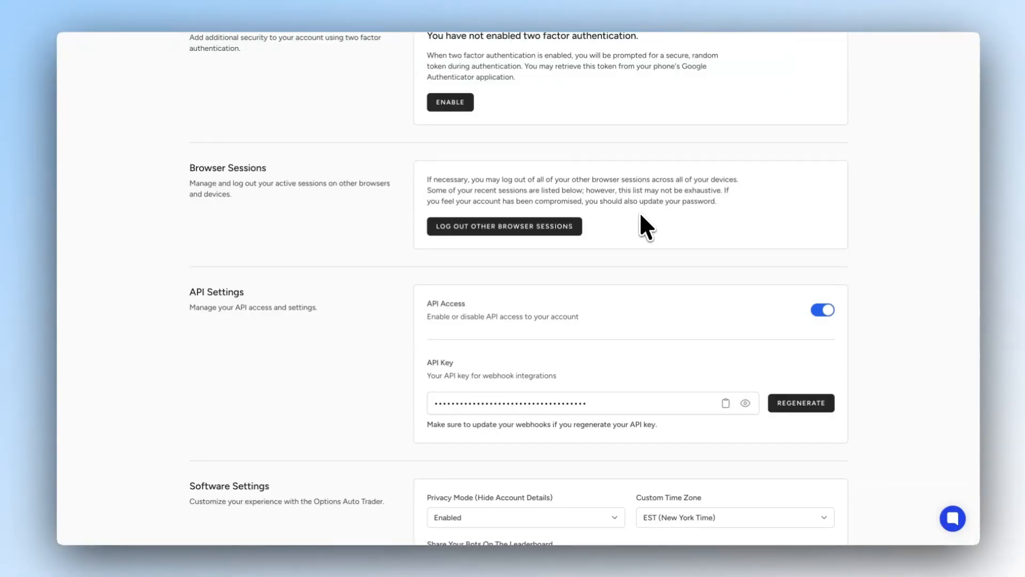
pyautogui.scroll(-4, 639, 211)
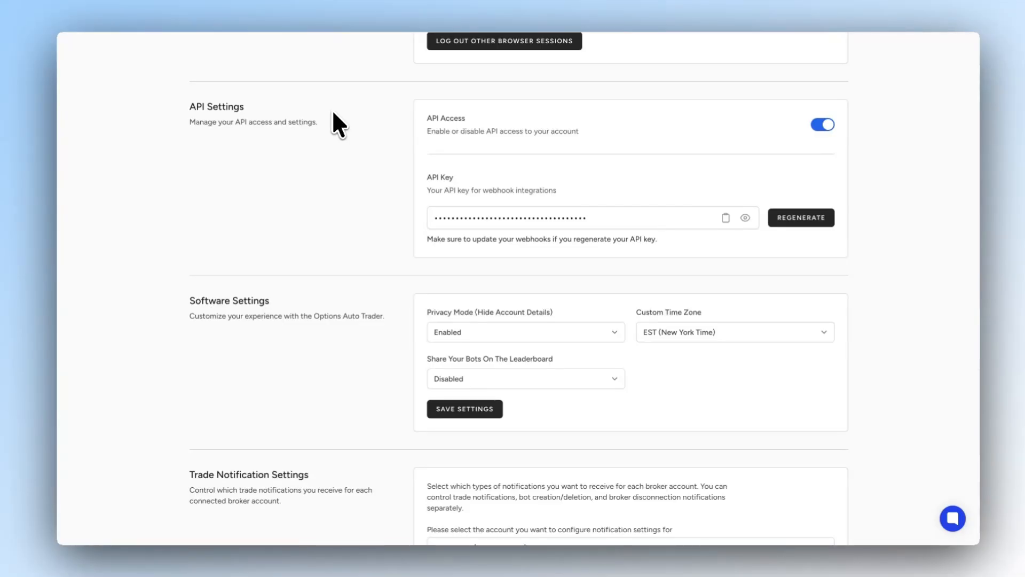
pyautogui.scroll(-3, 358, 122)
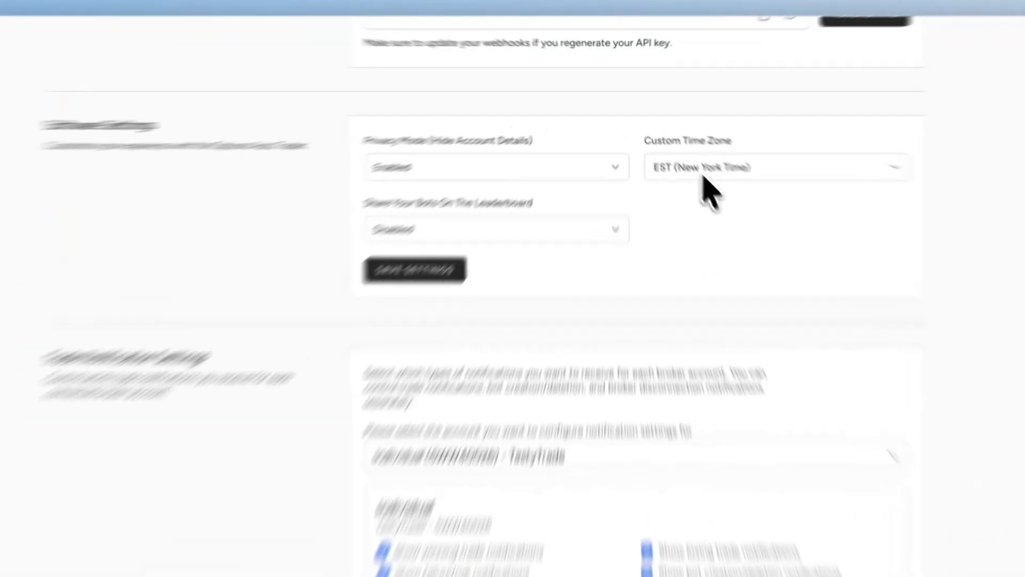
# - View the custom time zone choices and the options for sharing bots on the leaderboard, leaving both settings as they are
pyautogui.click(682, 152)
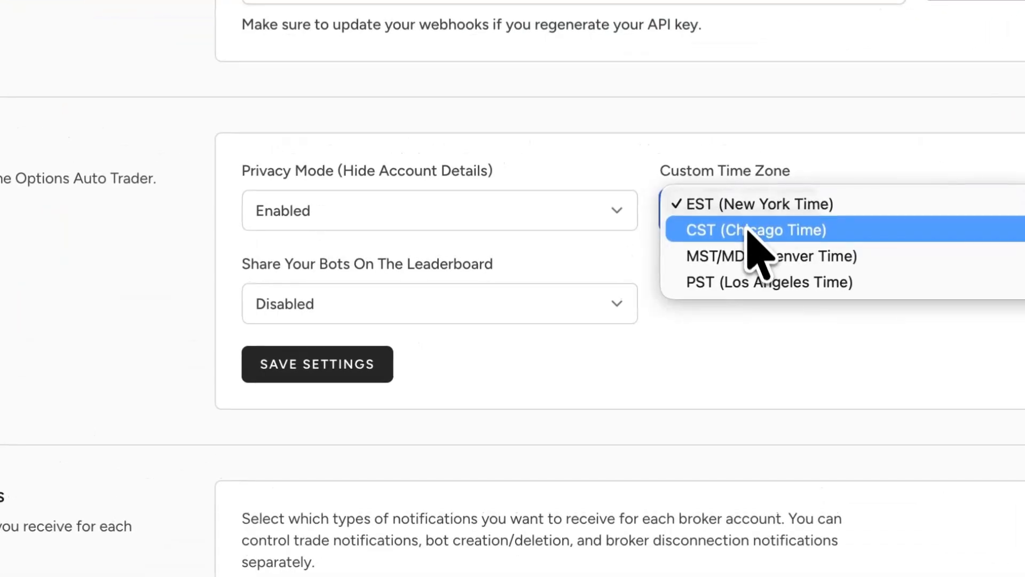
pyautogui.click(745, 348)
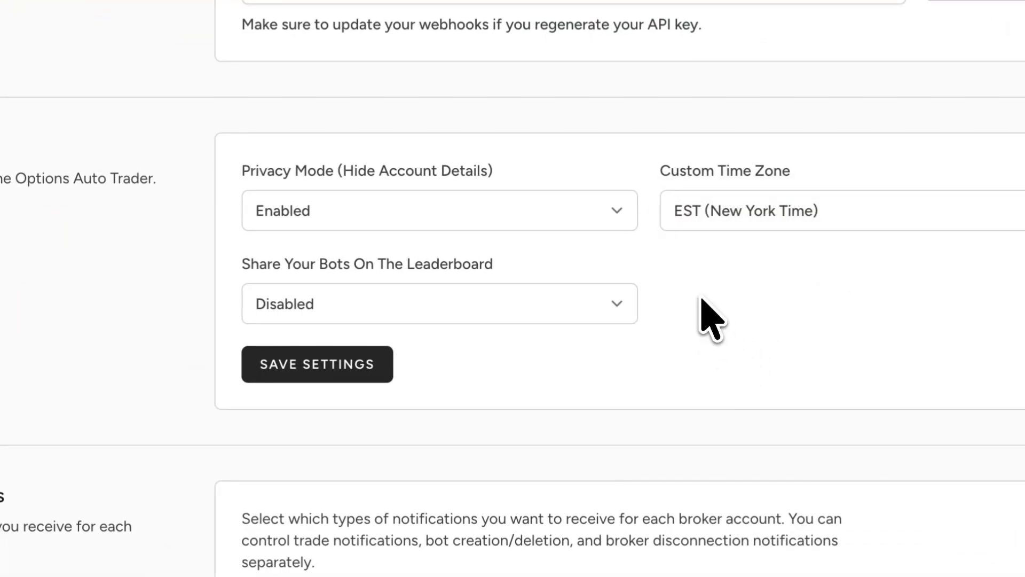
pyautogui.click(307, 300)
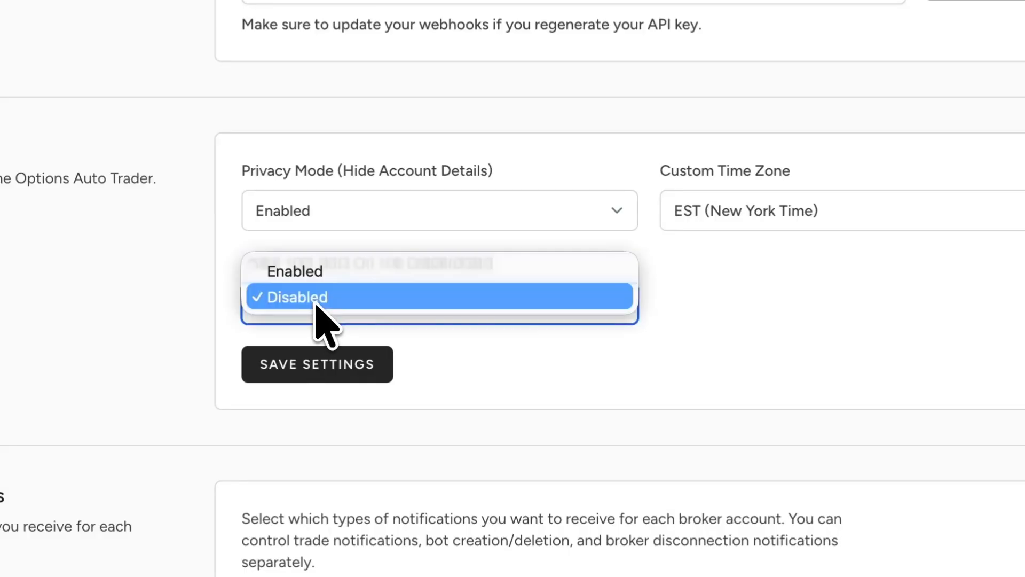
pyautogui.click(476, 348)
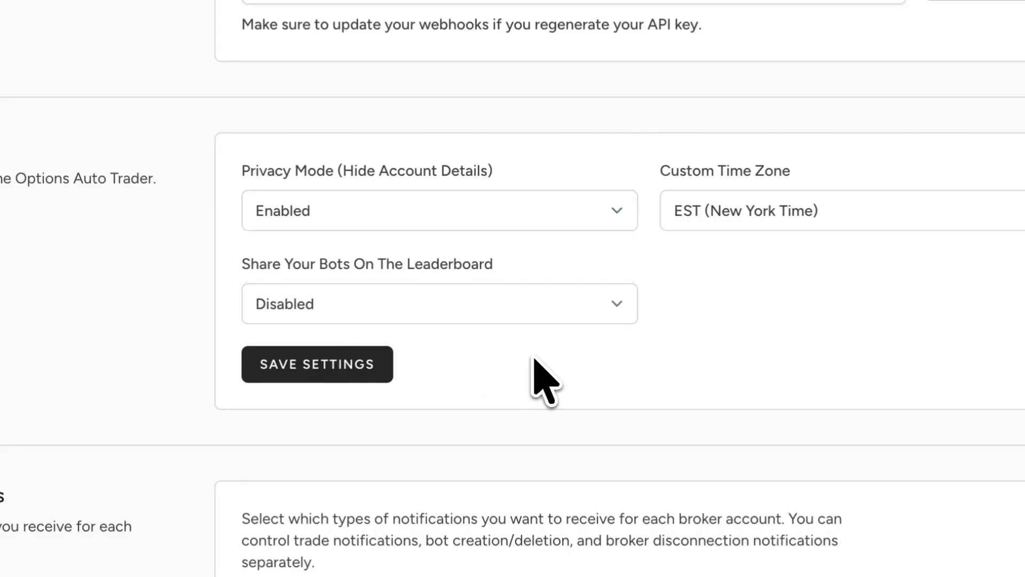
# - View the broker accounts available for trade notification settings and keep the first TastyTrade Individual account selected
pyautogui.scroll(-5, 534, 369)
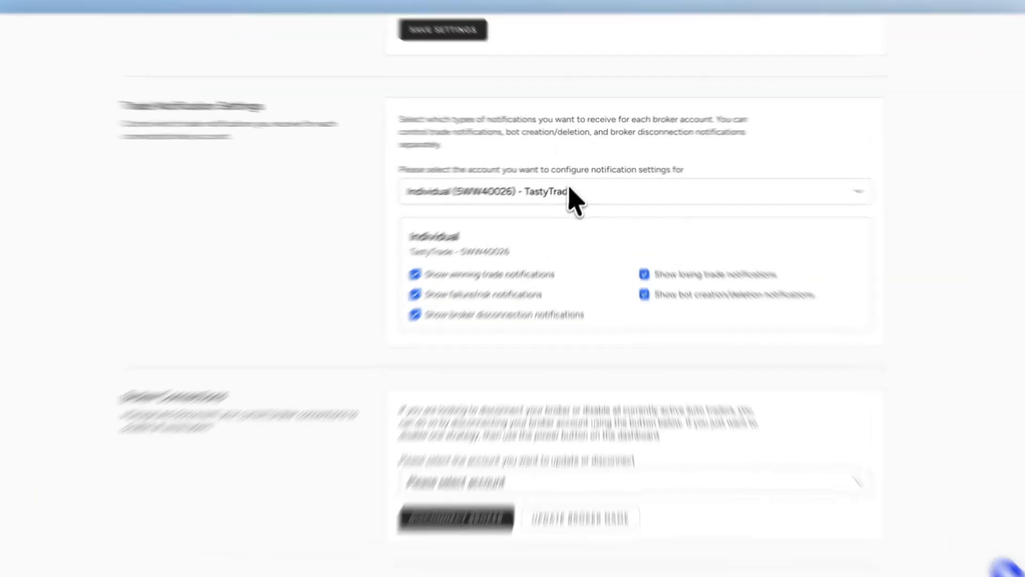
pyautogui.click(576, 184)
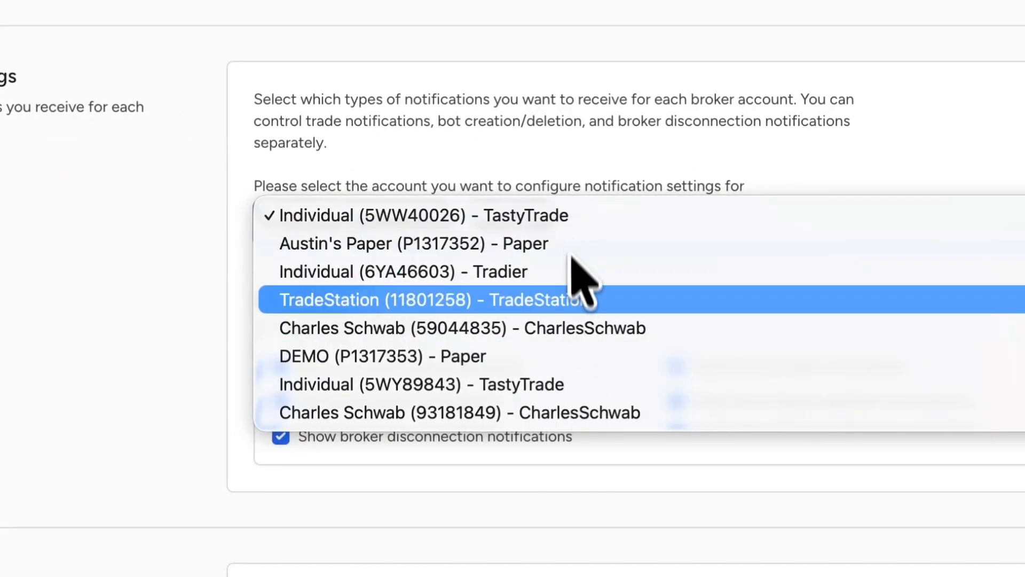
pyautogui.click(337, 217)
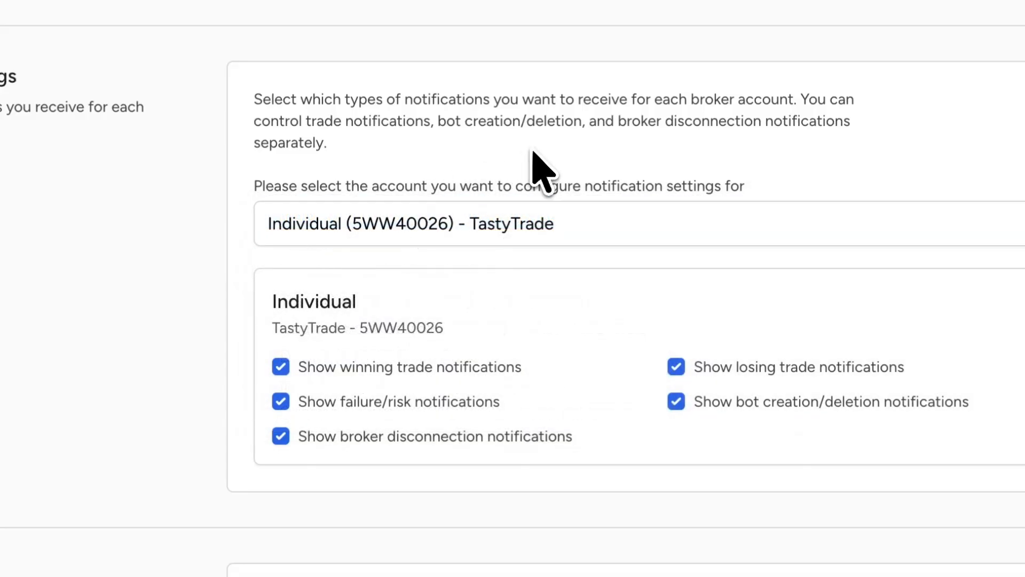
# - Examine the winning trade, losing trade, failure/risk and bot creation/deletion notification options for the selected Individual account
pyautogui.moveTo(294, 323); pyautogui.dragTo(513, 354)
pyautogui.click(513, 355)
pyautogui.moveTo(357, 367); pyautogui.dragTo(577, 394)
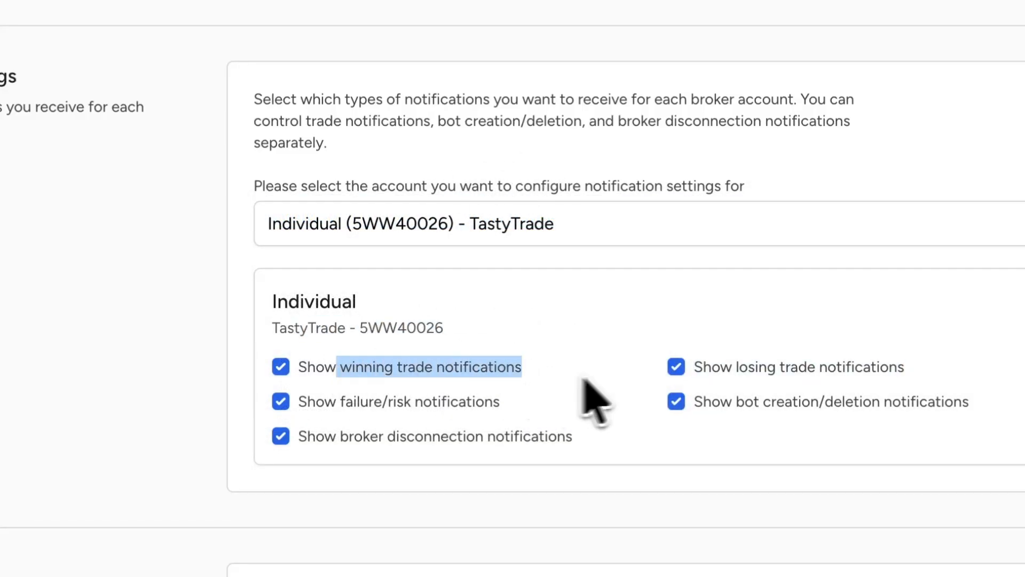
pyautogui.moveTo(769, 369); pyautogui.dragTo(852, 368)
pyautogui.moveTo(224, 300); pyautogui.dragTo(419, 300)
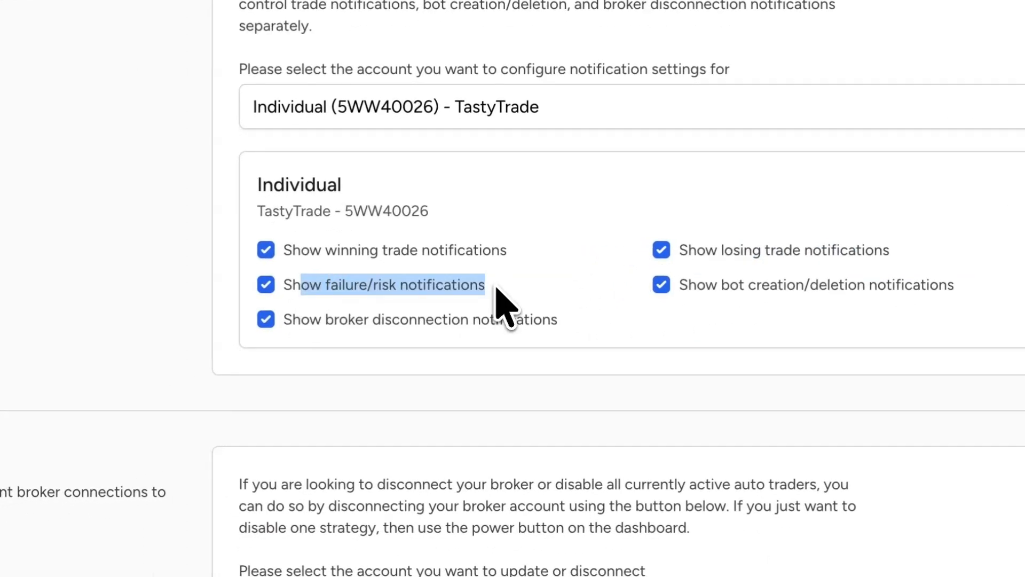
pyautogui.click(637, 305)
pyautogui.moveTo(719, 286); pyautogui.dragTo(935, 291)
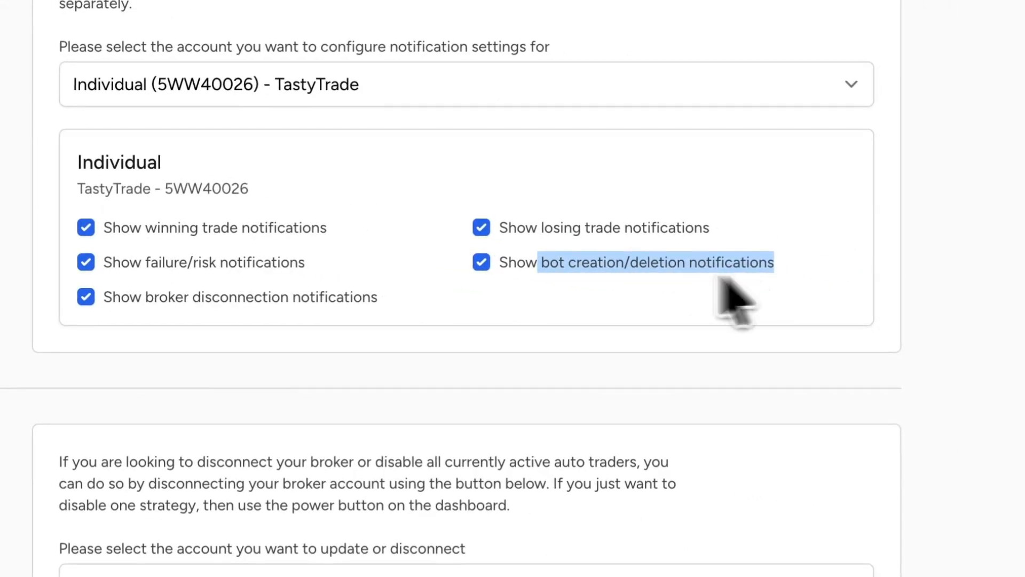
# - Turn broker disconnection notifications off and back on for the selected TastyTrade Individual account
pyautogui.moveTo(144, 297); pyautogui.dragTo(435, 304)
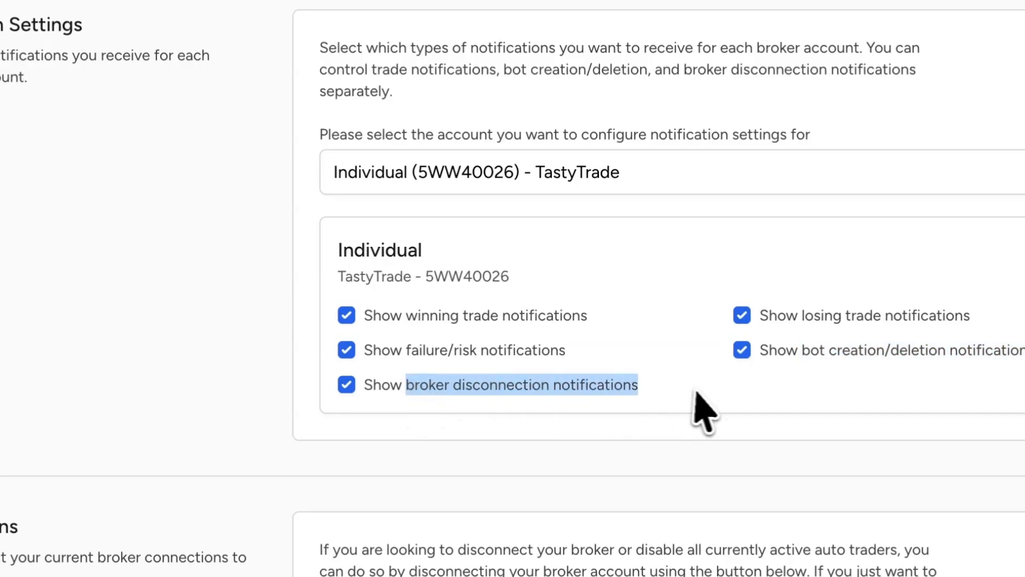
pyautogui.click(696, 394)
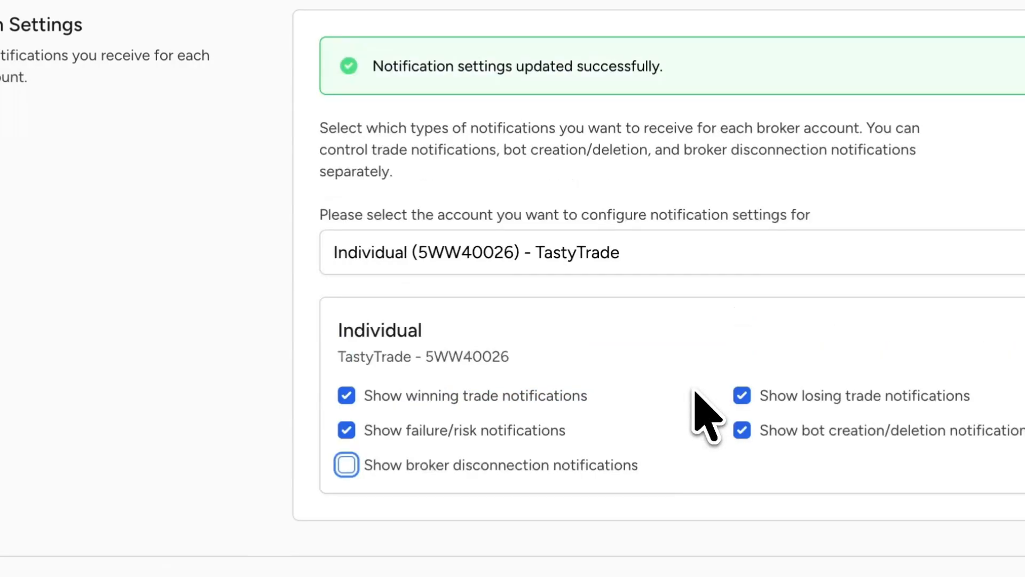
pyautogui.click(346, 463)
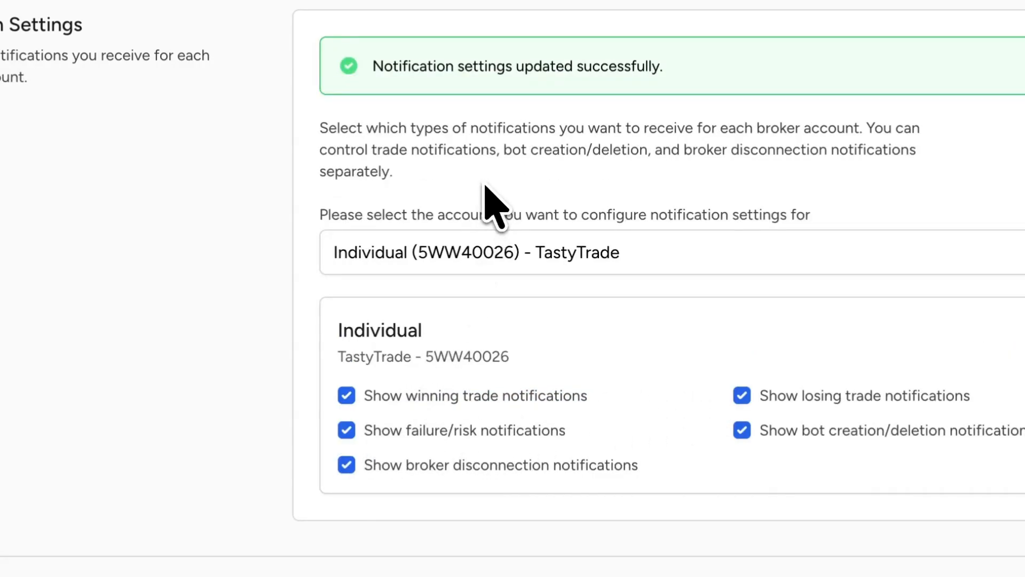
# - Enter Updated Name as the new name for the first TastyTrade Individual account in the broker connections
pyautogui.scroll(-8, 506, 227)
pyautogui.scroll(-2, 507, 216)
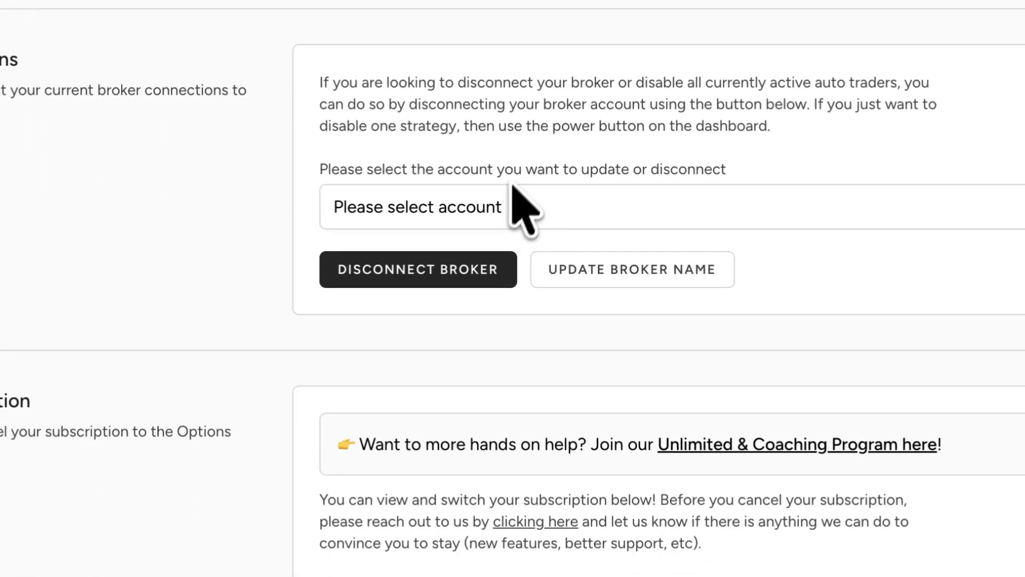
pyautogui.click(529, 198)
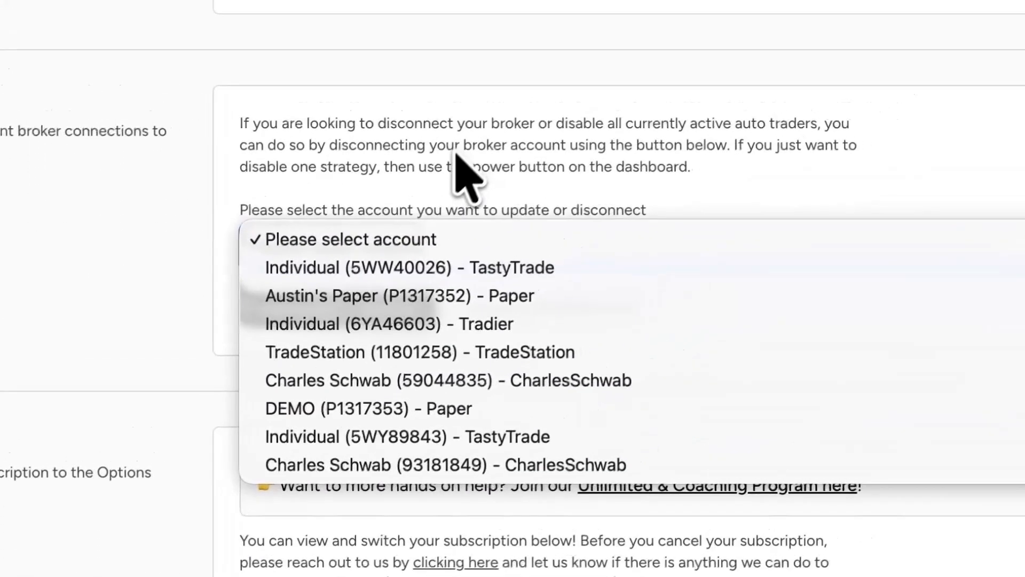
pyautogui.click(416, 274)
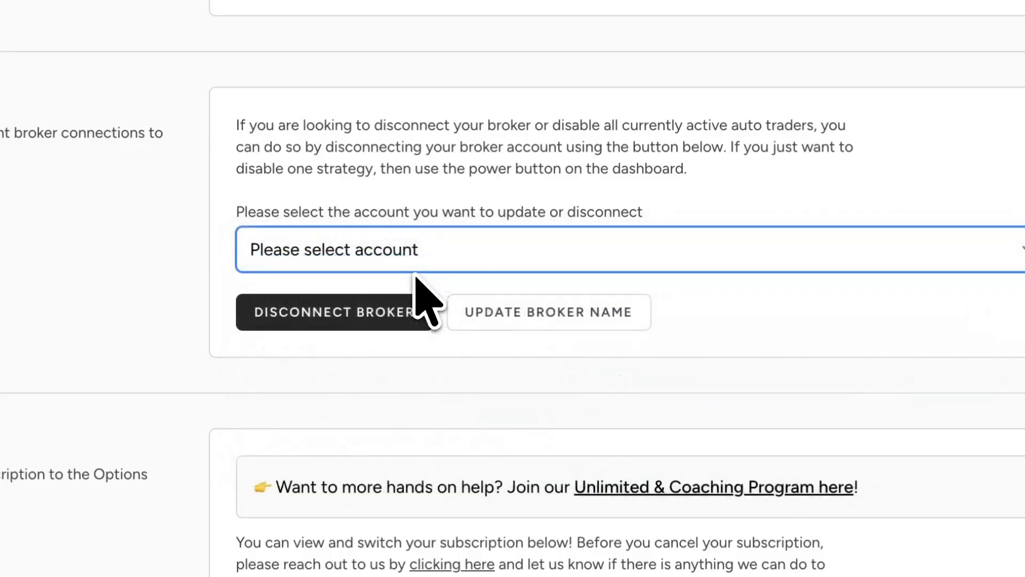
pyautogui.click(432, 331)
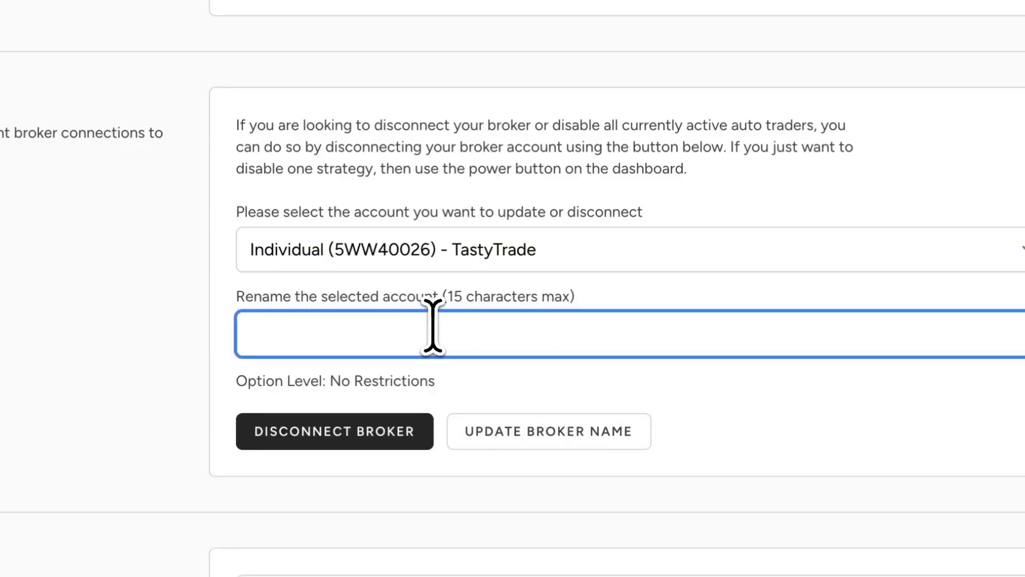
pyautogui.write('Updated Name')
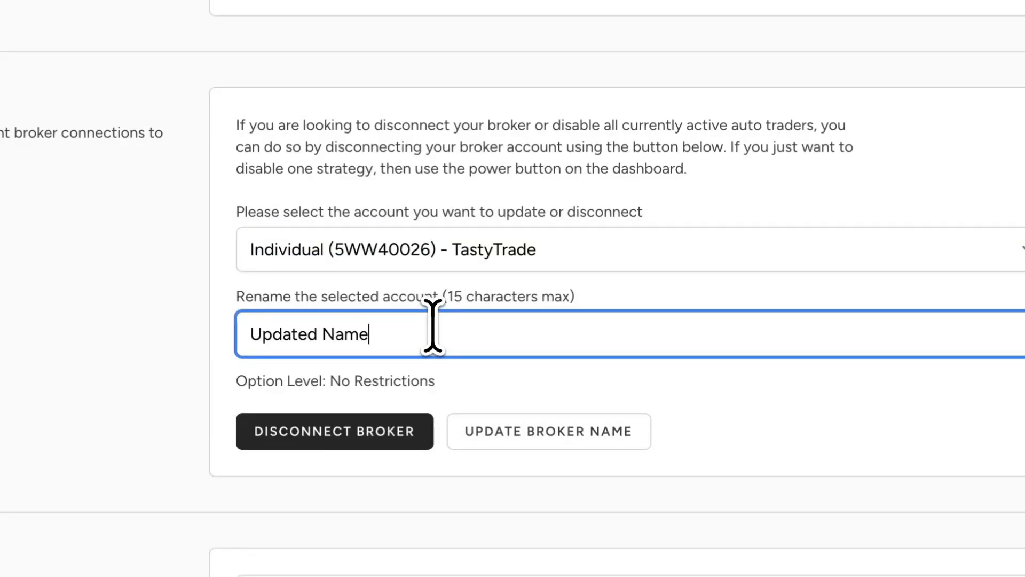
pyautogui.click(588, 425)
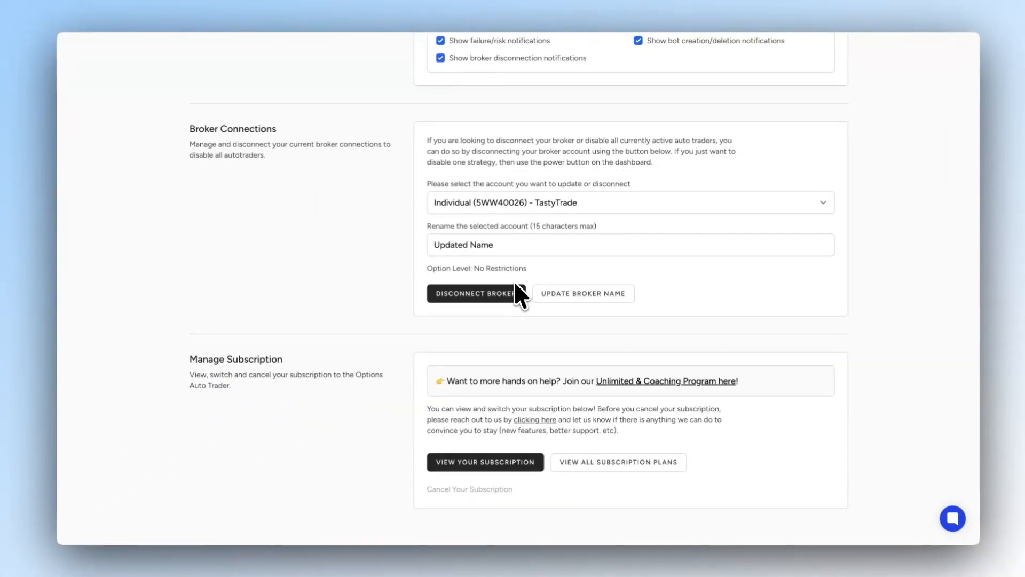
# - View the permanent broker disconnection confirmation for the selected TastyTrade account and dismiss it without disconnecting
pyautogui.click(493, 297)
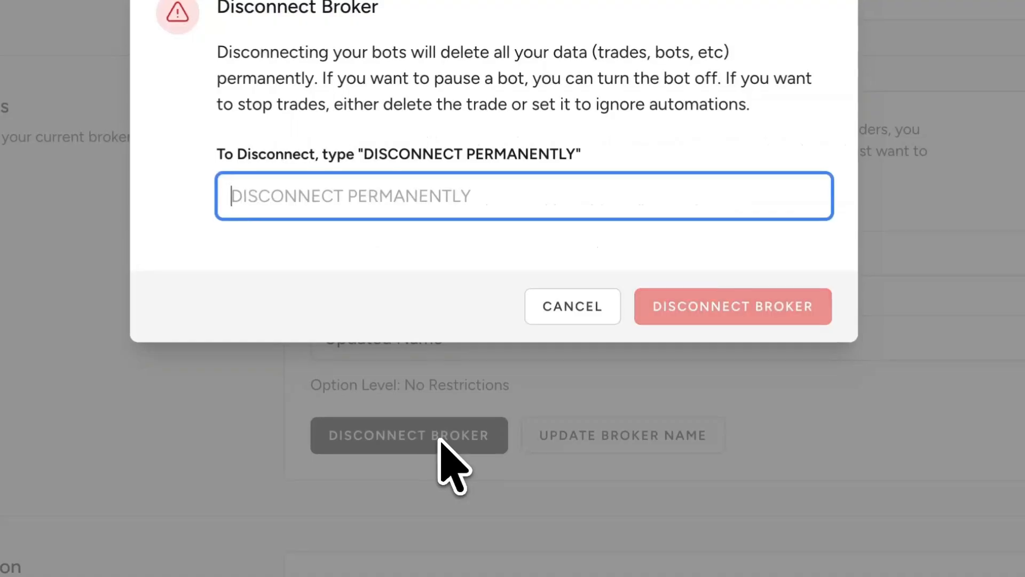
pyautogui.moveTo(389, 155); pyautogui.dragTo(744, 154)
pyautogui.click(983, 168)
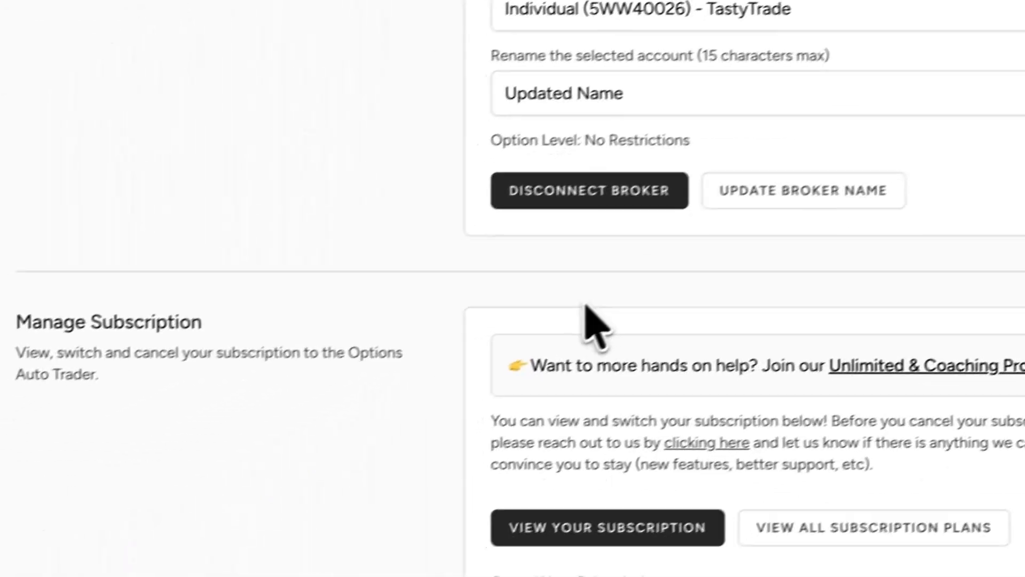
# - Examine the subscription viewing, plan switching and cancellation options, and return to the dashboard
pyautogui.moveTo(45, 133); pyautogui.dragTo(336, 270)
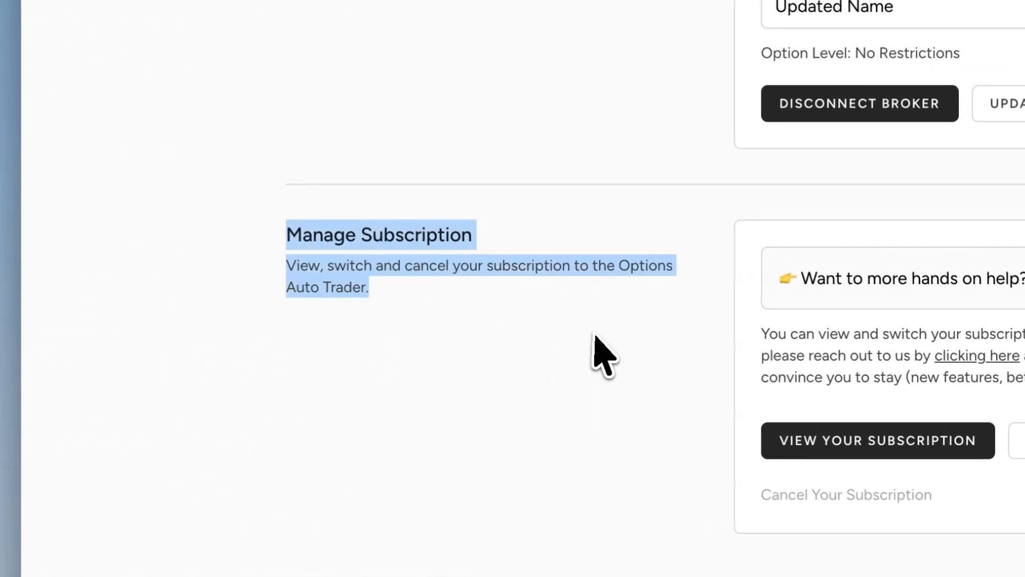
pyautogui.click(336, 271)
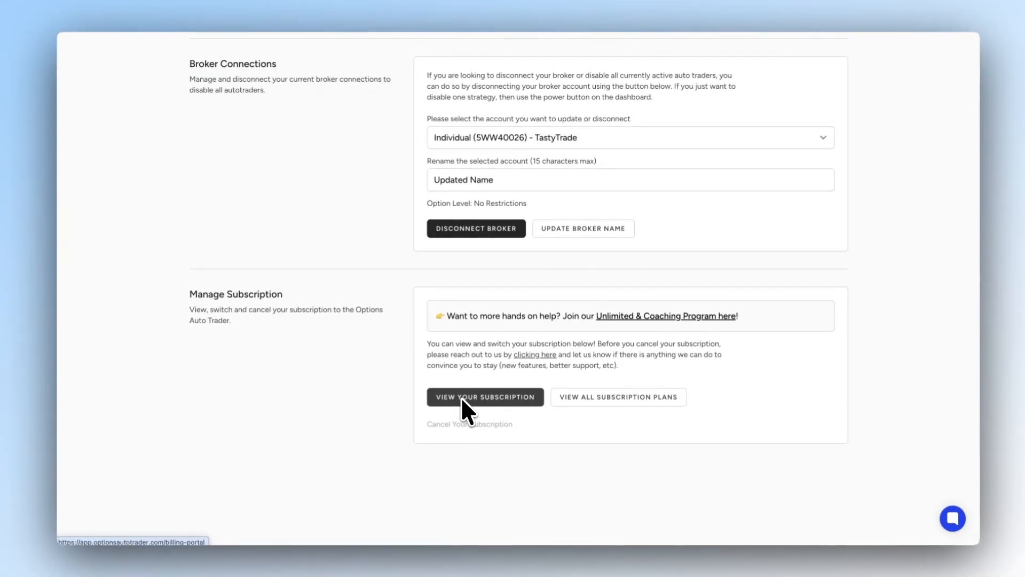
pyautogui.scroll(15, 460, 396)
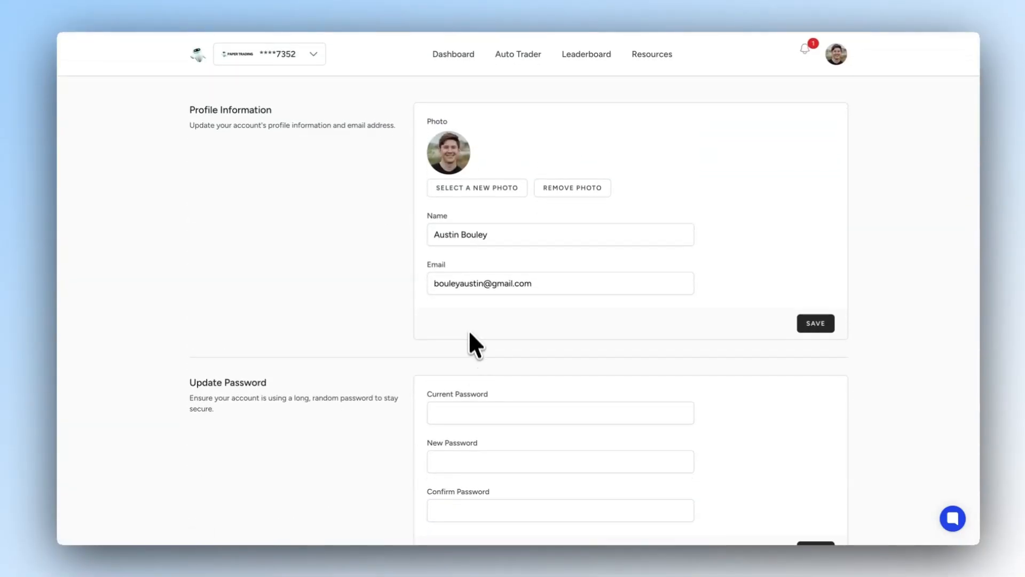
pyautogui.click(455, 55)
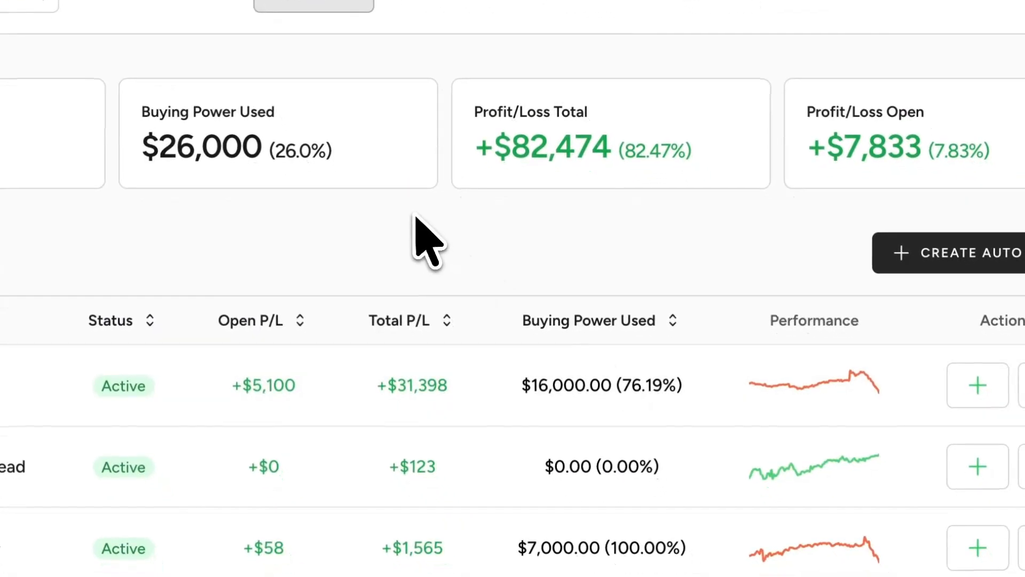